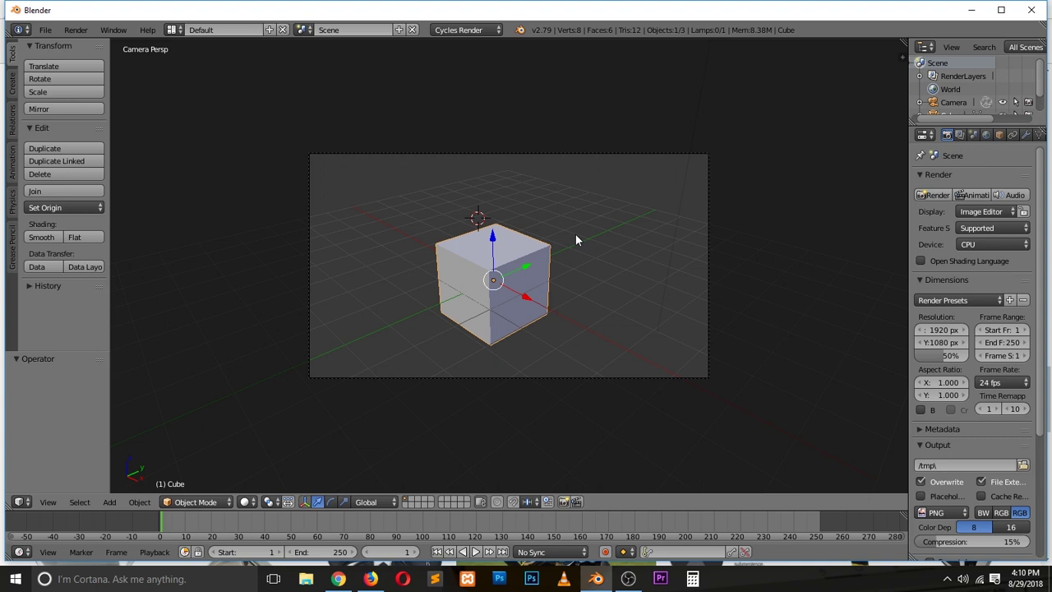
# Leave the camera view and delete the default cube
pyautogui.press('KP_0')
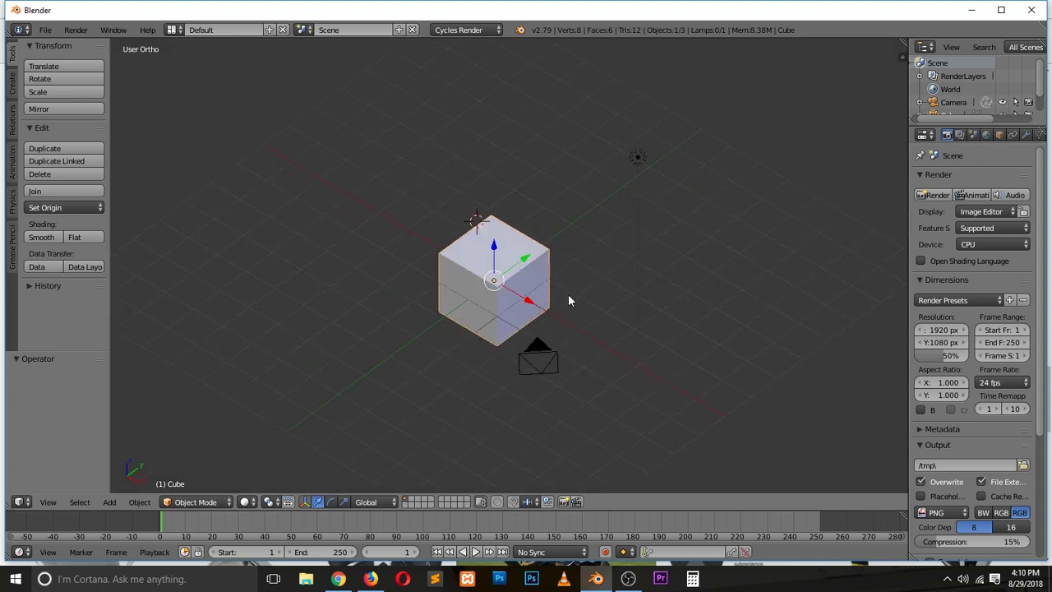
pyautogui.scroll(2, 568, 294)
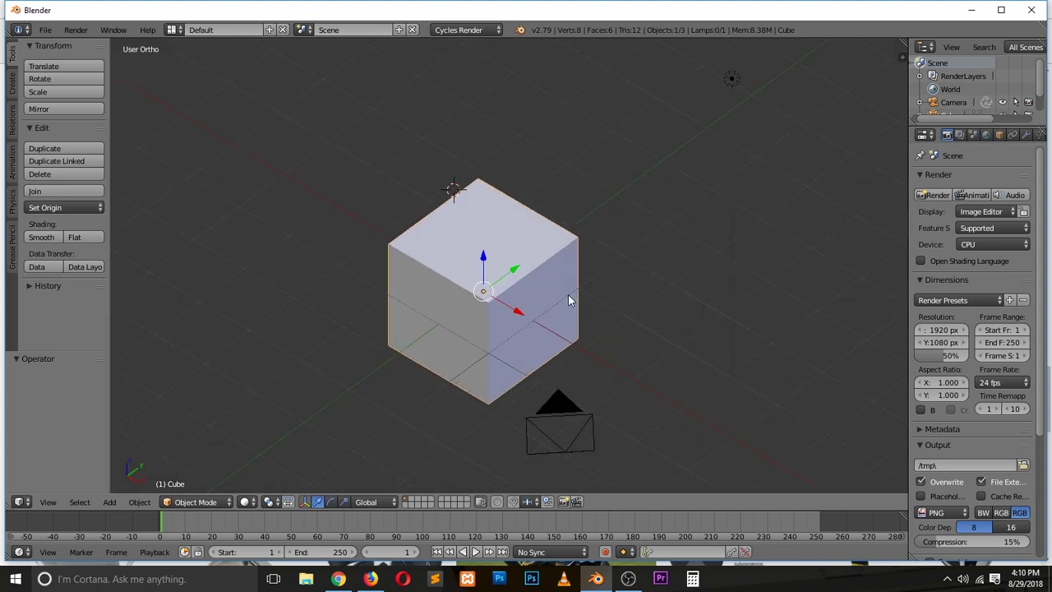
pyautogui.press('Delete')
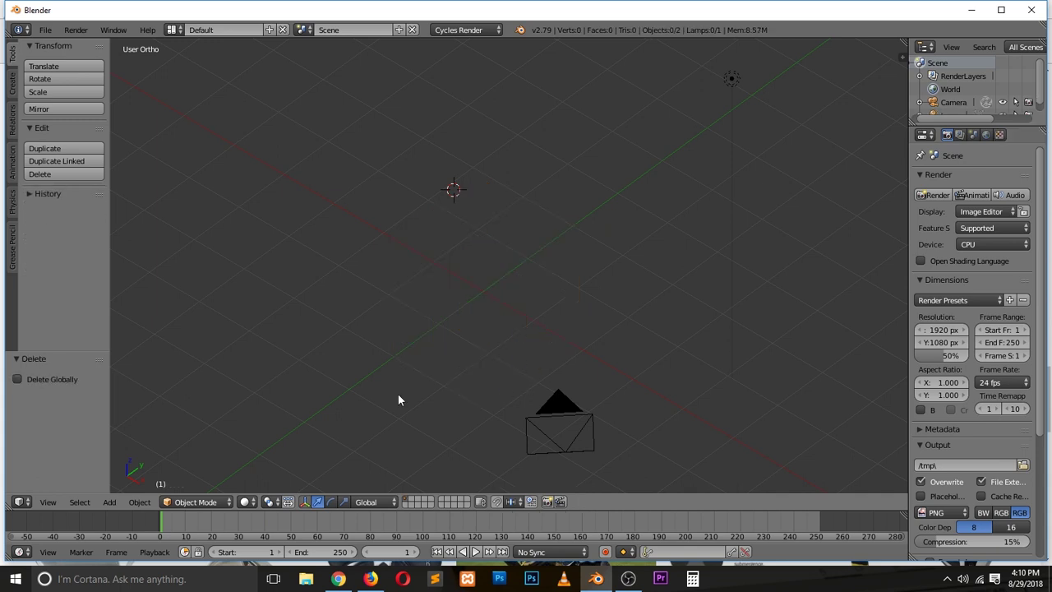
pyautogui.scroll(-3, 467, 263)
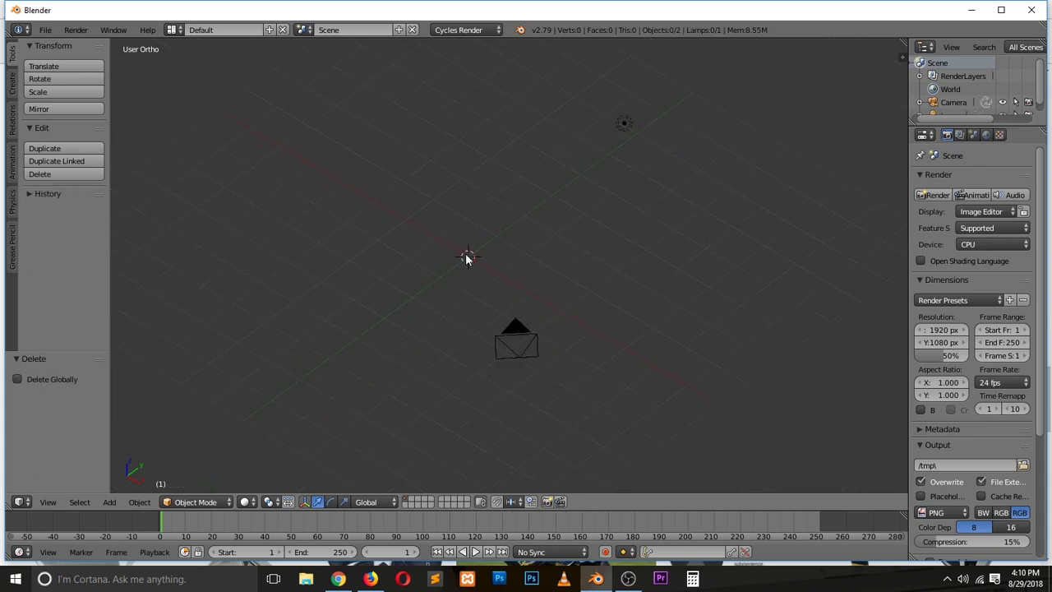
# Place the 3D cursor at the grid centre, add an ico sphere there and centre the view on it
pyautogui.click(460, 252)
pyautogui.scroll(4, 458, 255)
pyautogui.hotkey('shift', 'a')
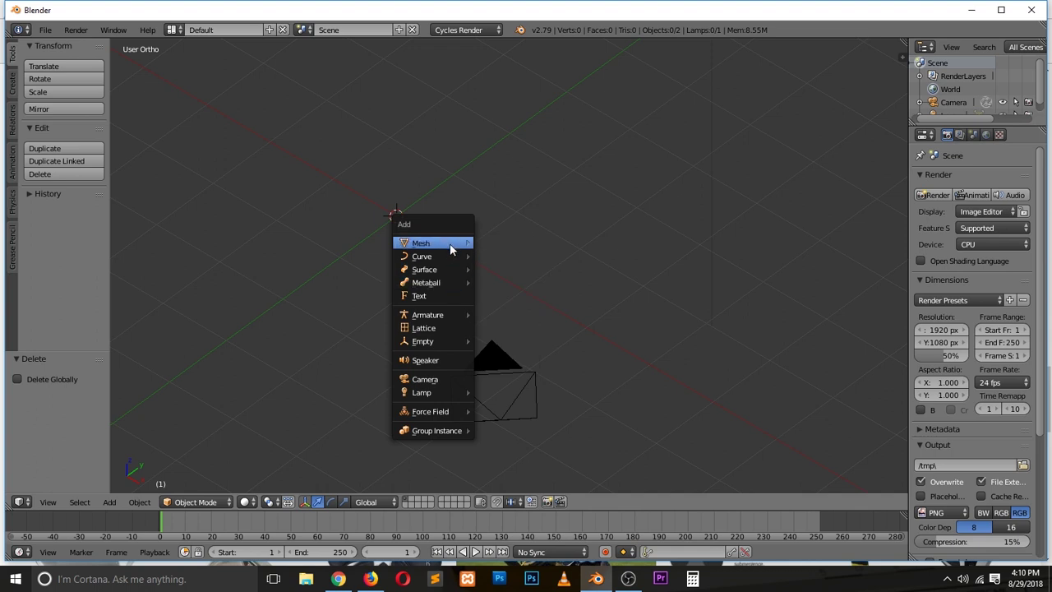
pyautogui.moveTo(450, 243)
pyautogui.click(510, 296)
pyautogui.press('KP_Decimal')
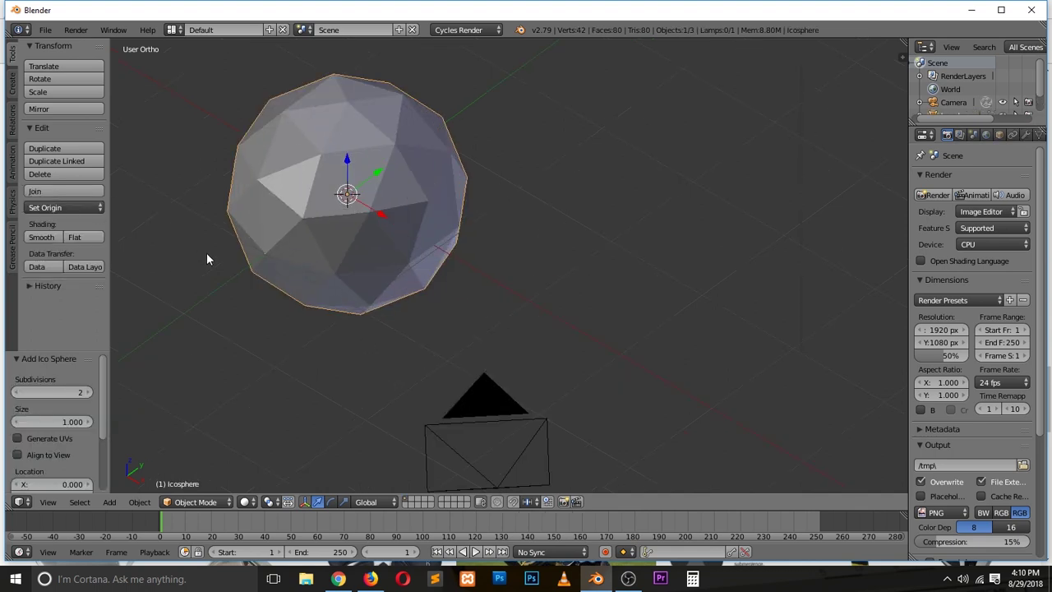
pyautogui.scroll(1, 227, 262)
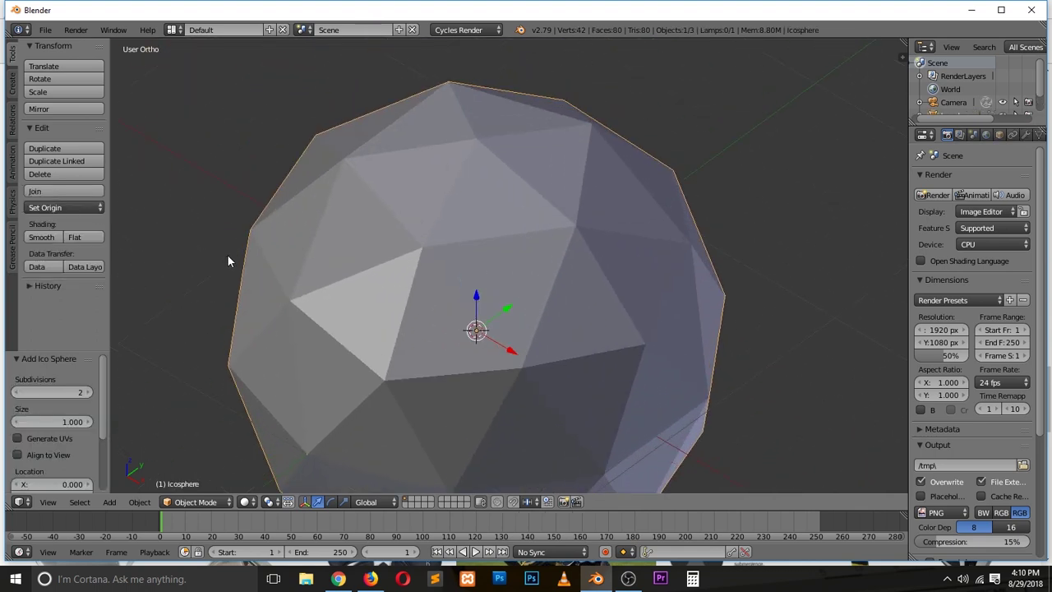
# Examine the ico sphere's facets, compare them with the golf ball image results in Firefox, and return to Blender
pyautogui.moveTo(673, 330); pyautogui.dragTo(578, 303, button='middle')
pyautogui.scroll(-3, 578, 304)
pyautogui.scroll(3, 647, 332)
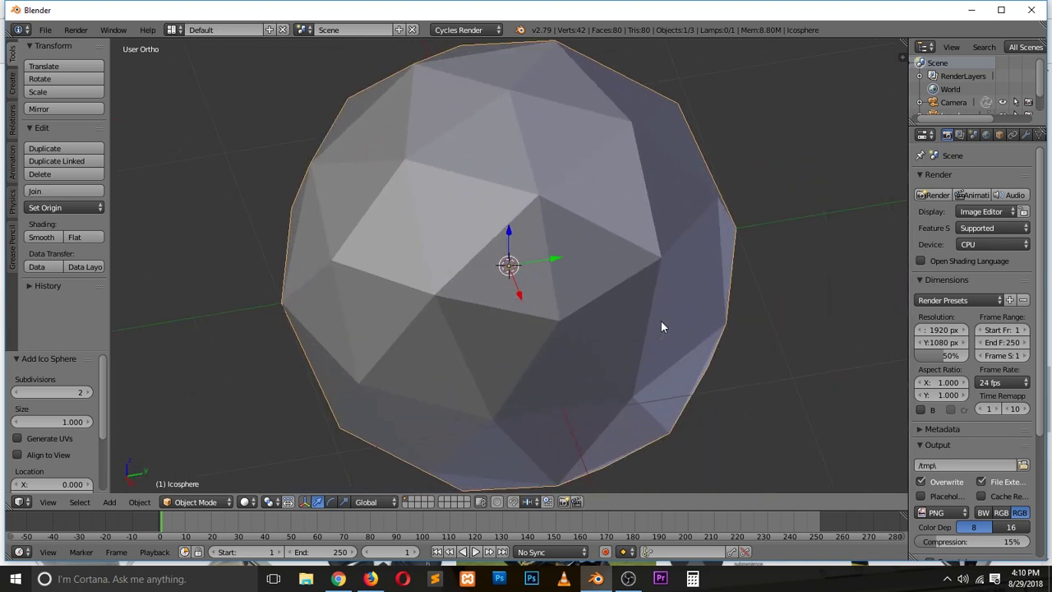
pyautogui.moveTo(661, 321); pyautogui.dragTo(562, 277, button='middle')
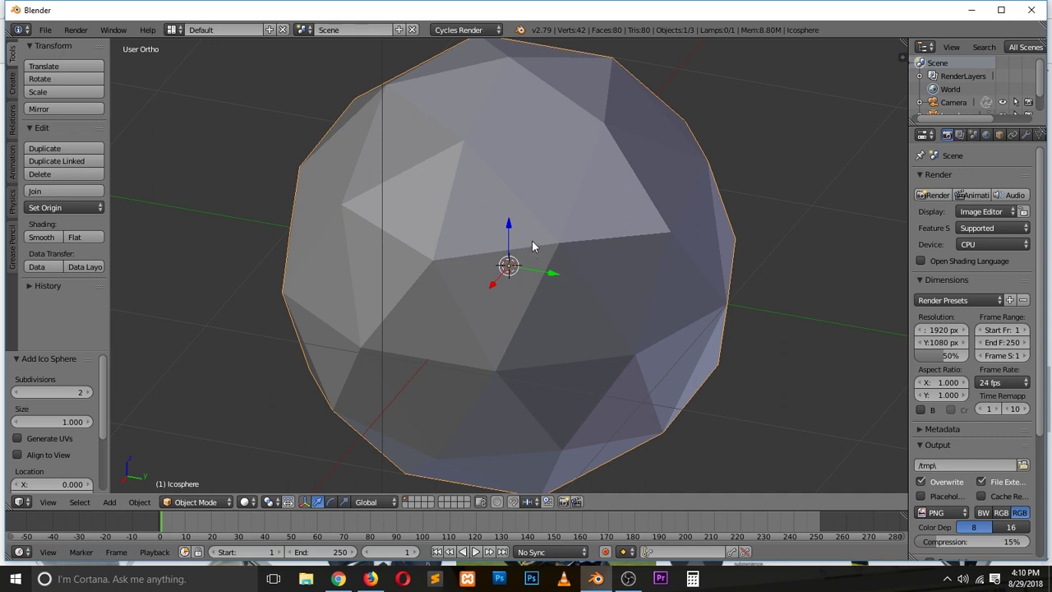
pyautogui.click(371, 578)
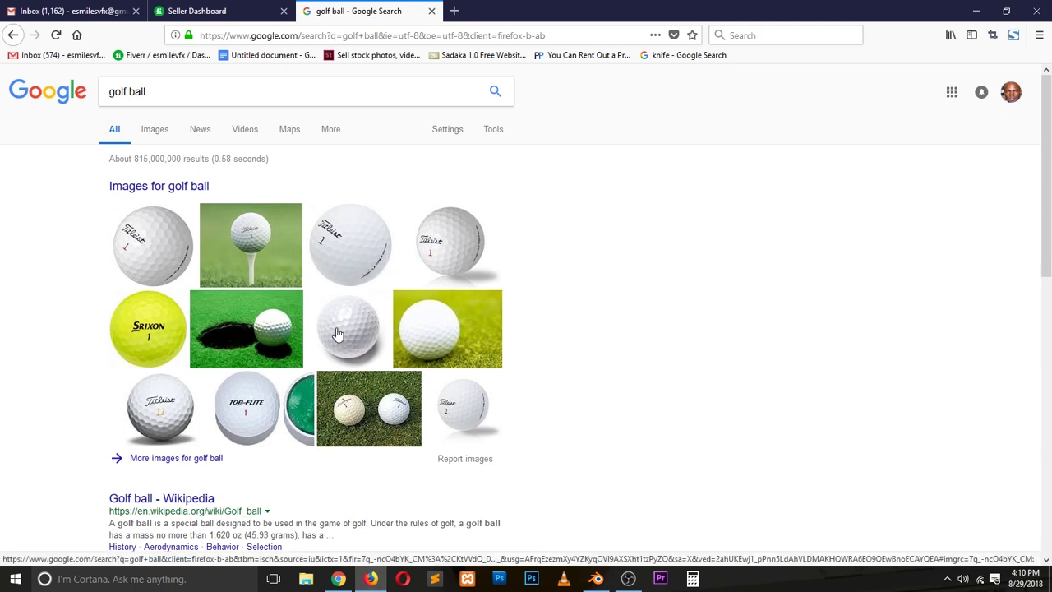
pyautogui.click(596, 579)
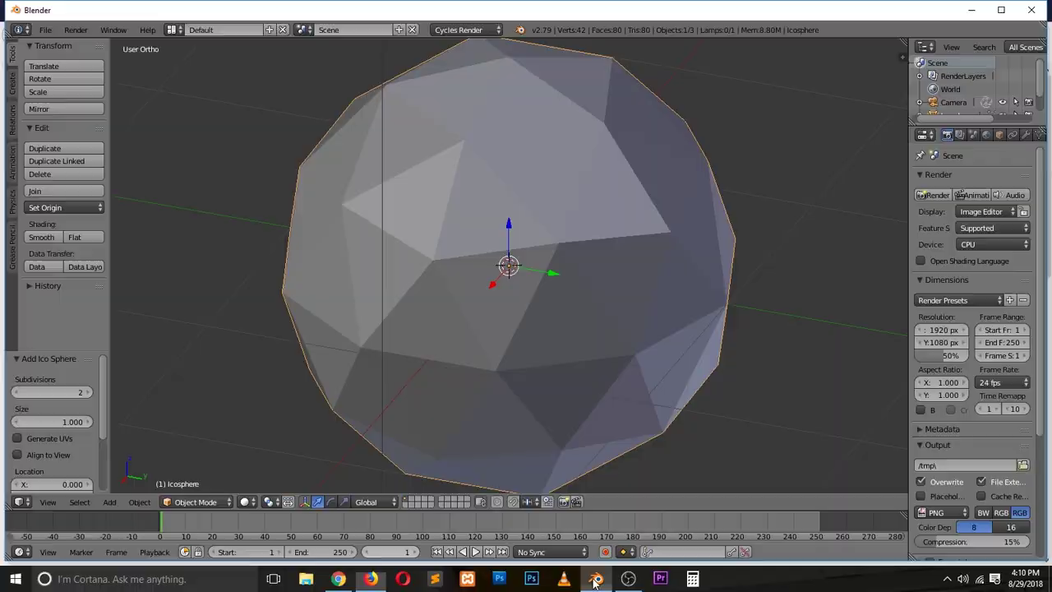
# Set the ico sphere's subdivisions to 4
pyautogui.moveTo(446, 217); pyautogui.dragTo(374, 247, button='middle')
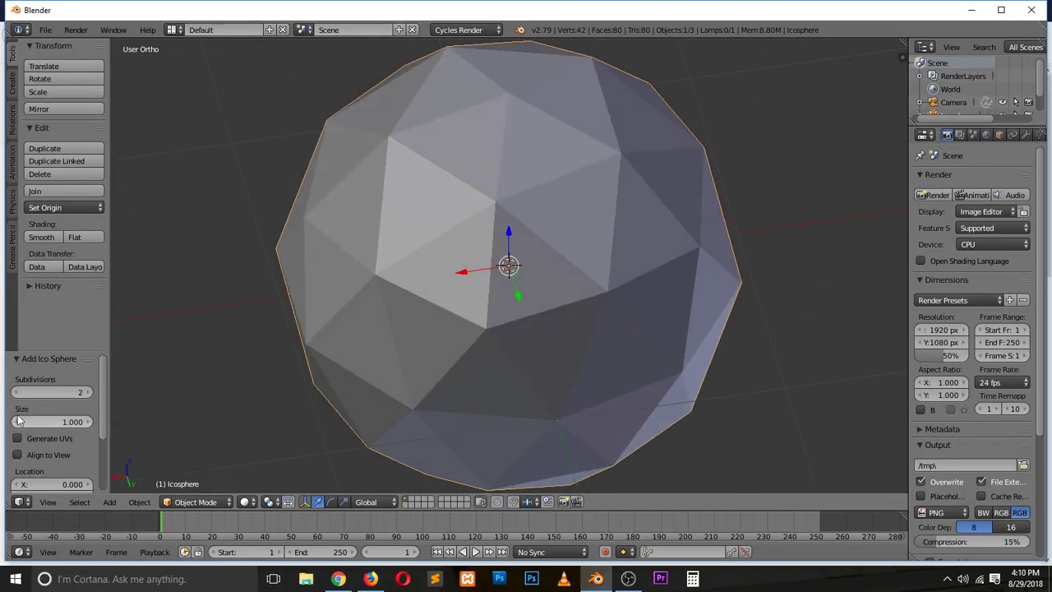
pyautogui.click(89, 394)
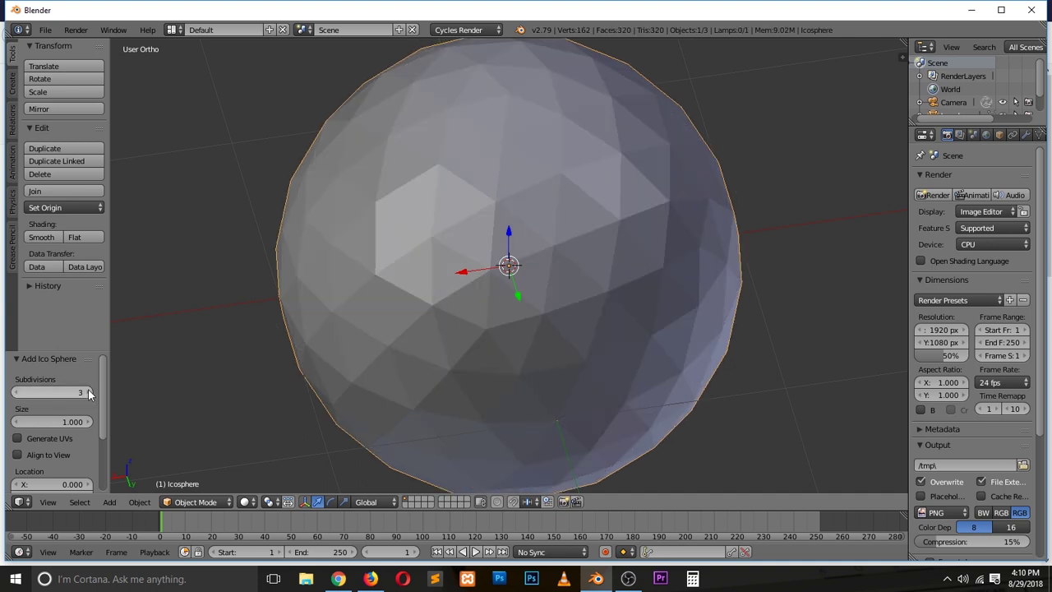
pyautogui.click(89, 394)
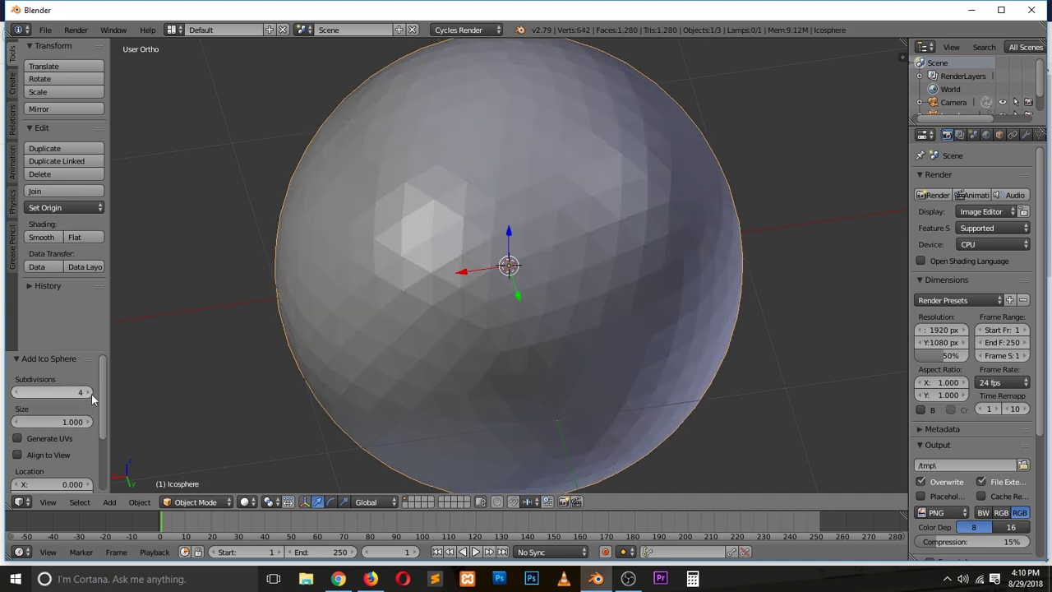
# Enter Edit Mode on the ico sphere and select its whole mesh
pyautogui.press('Tab')
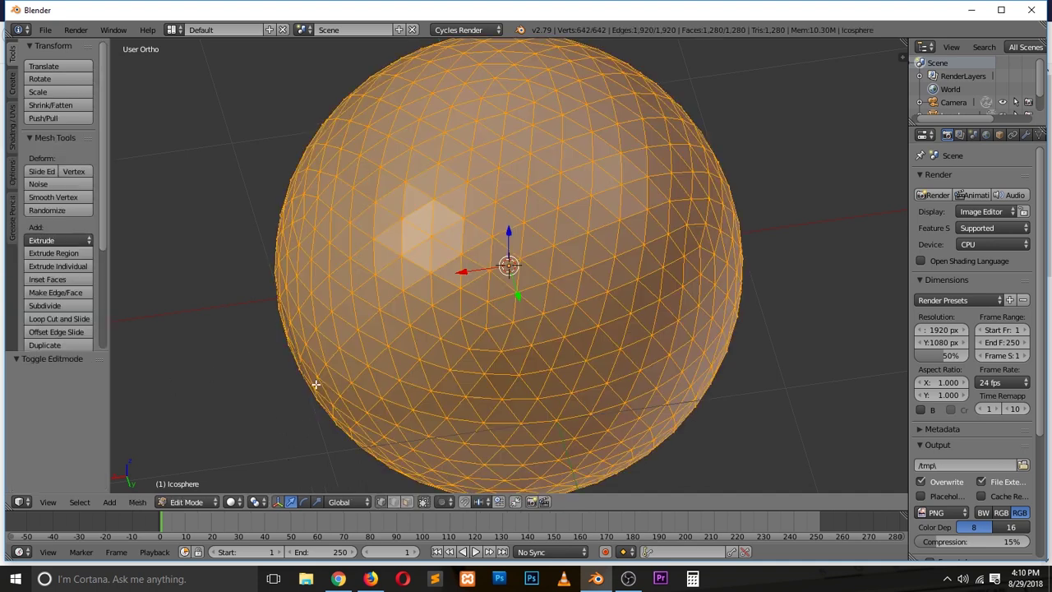
pyautogui.press('a')
pyautogui.scroll(4, 547, 242)
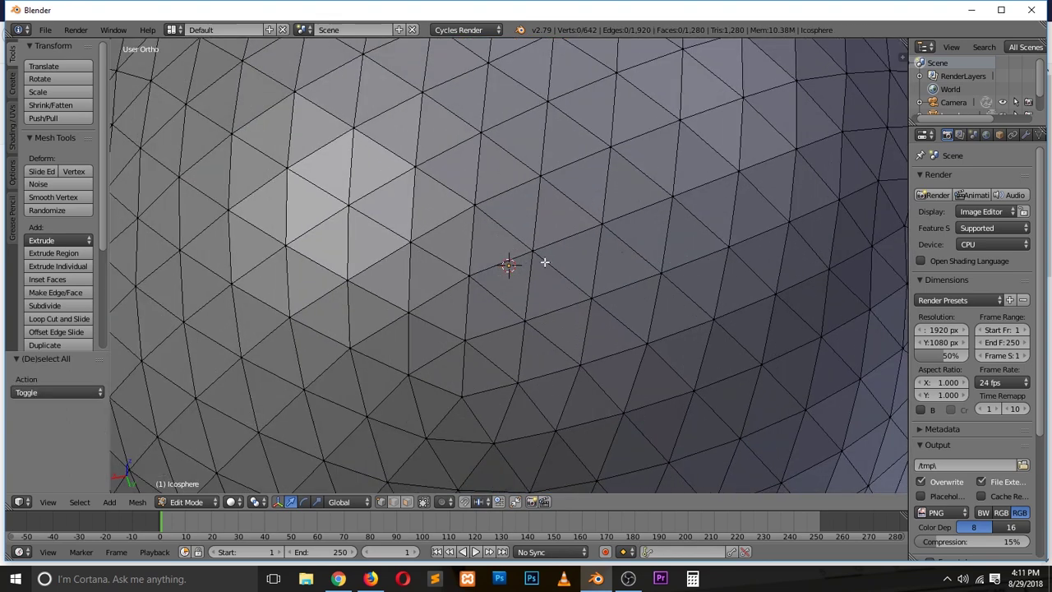
pyautogui.scroll(-4, 544, 261)
pyautogui.press('a')
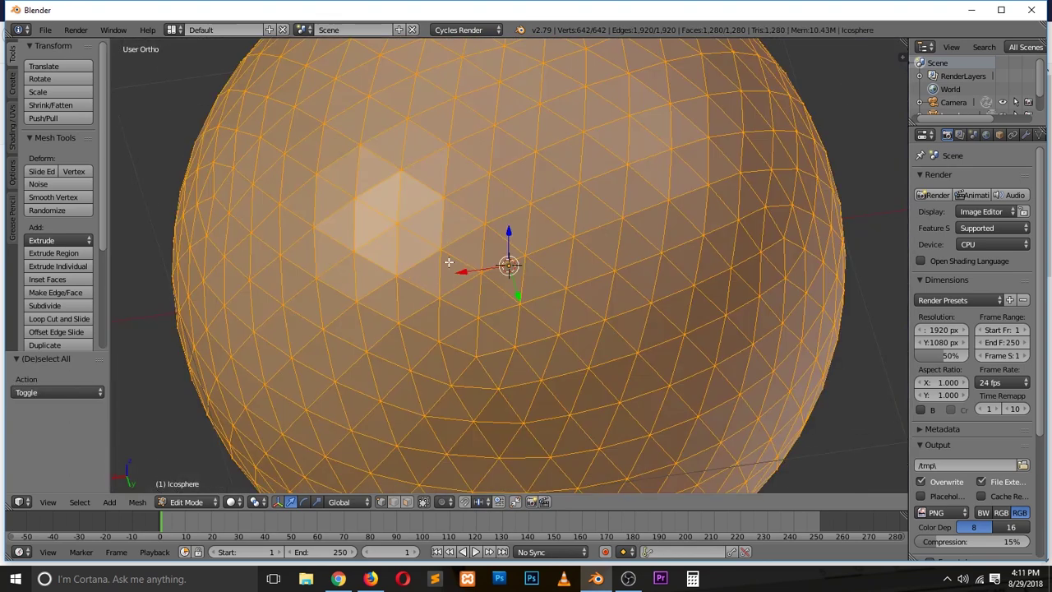
pyautogui.press('a')
pyautogui.press('a')
pyautogui.hotkey('ctrl', 'shift', 'b')
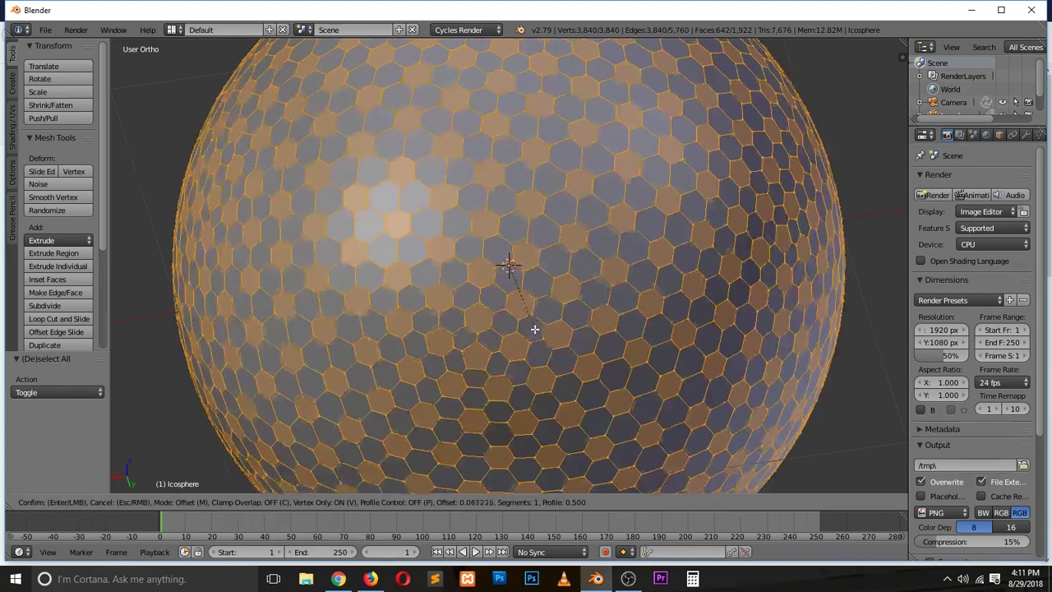
pyautogui.press('Escape')
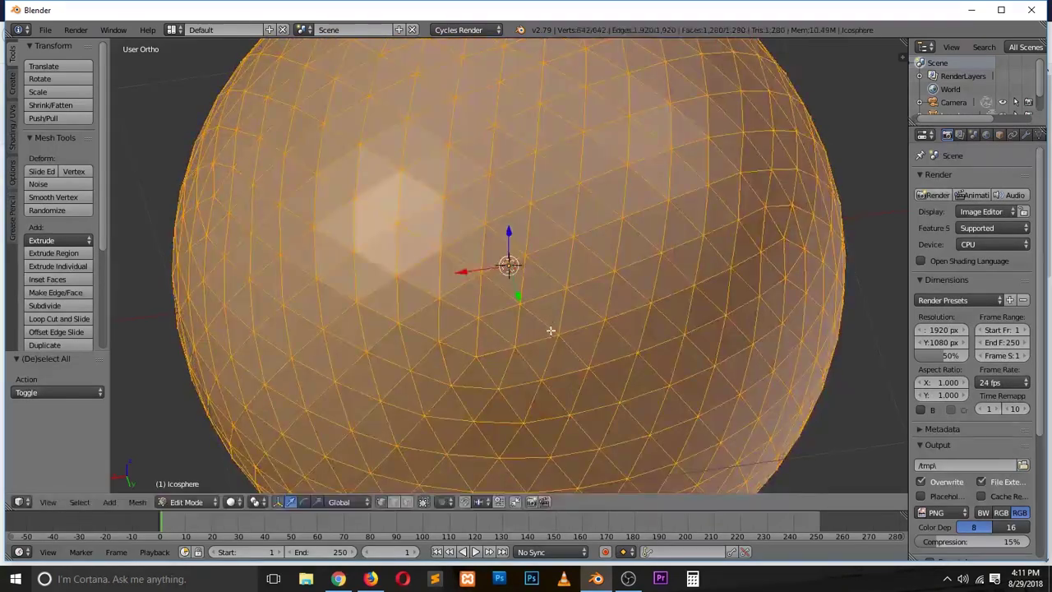
pyautogui.hotkey('ctrl', 'b')
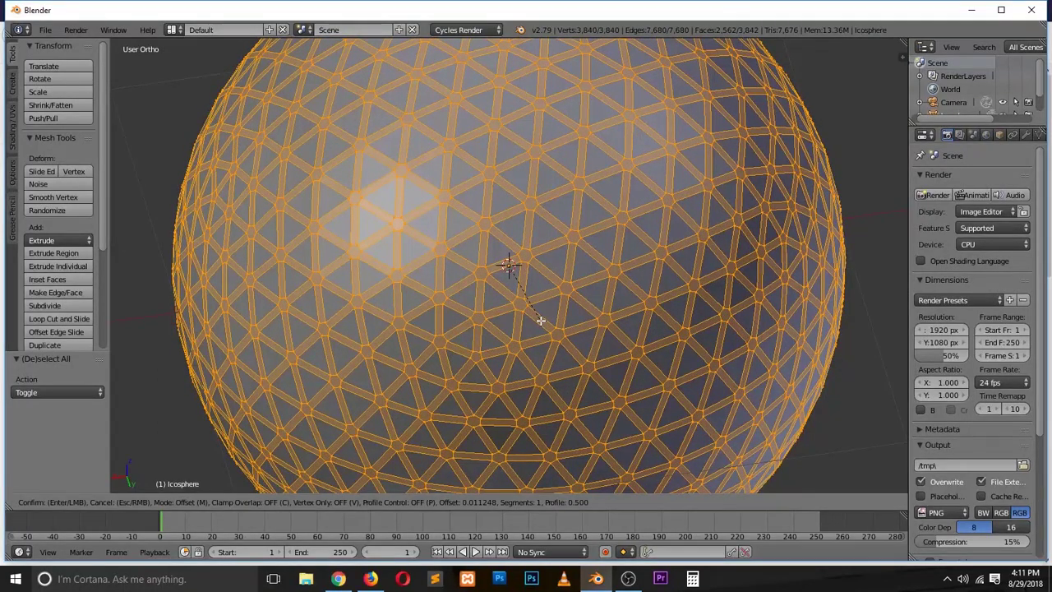
pyautogui.press('Escape')
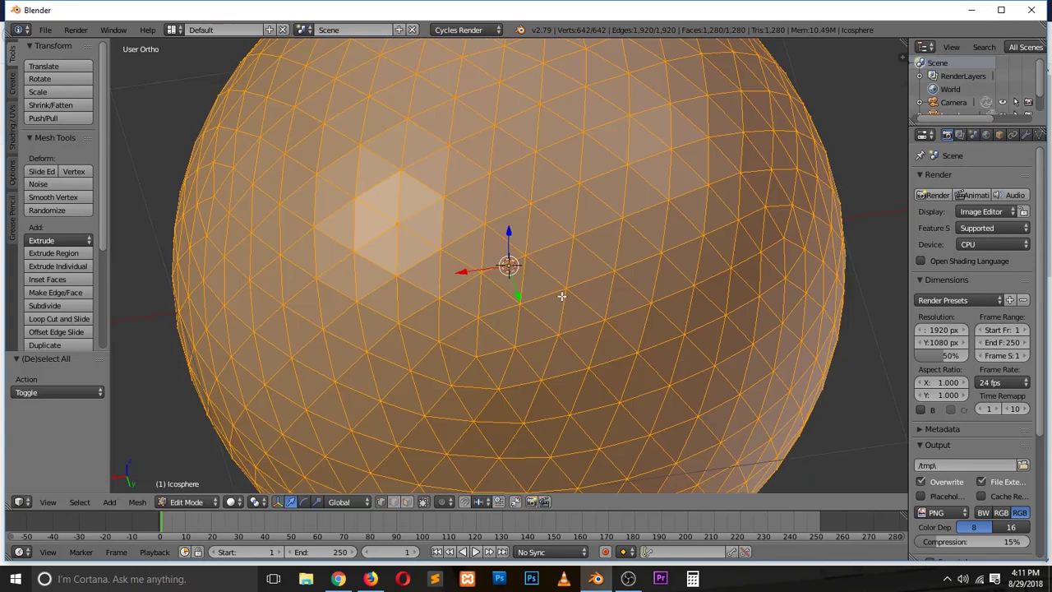
# Apply a vertex-only bevel of about 0.042 to the whole sphere and switch to face selection
pyautogui.hotkey('ctrl', 'shift', 'b')
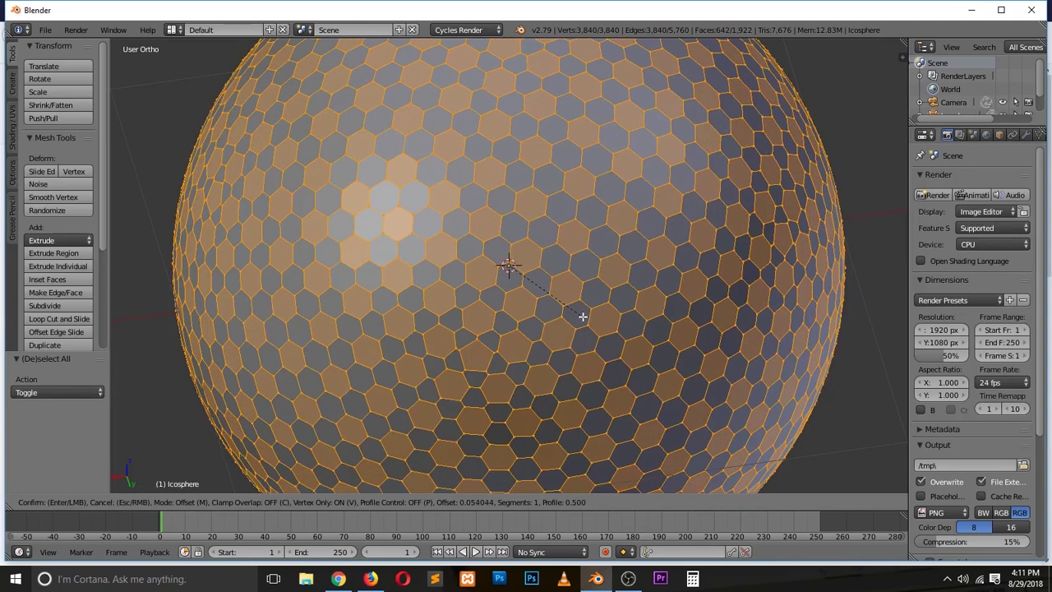
pyautogui.click(578, 316)
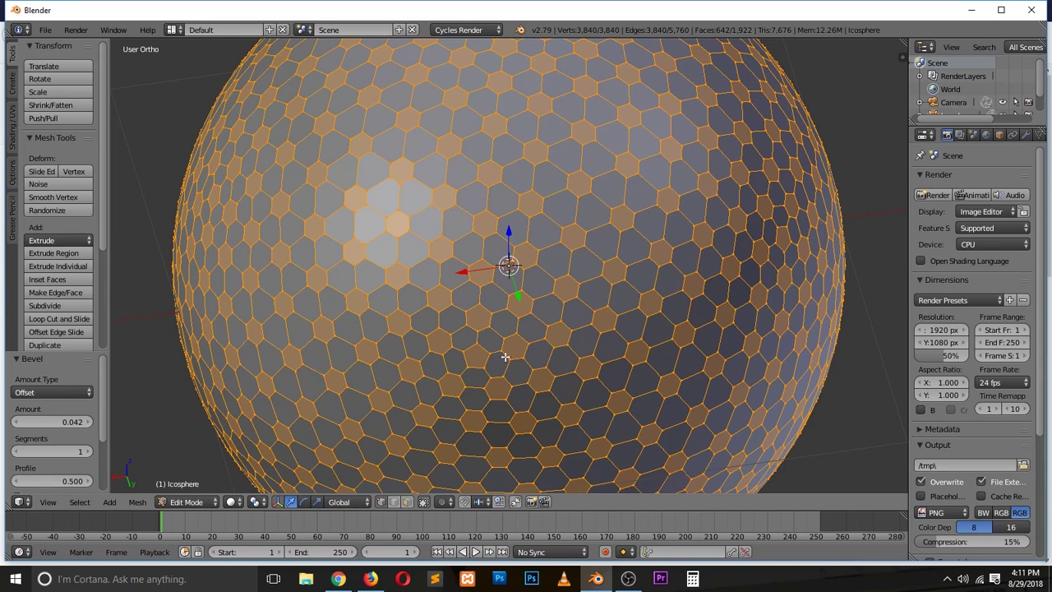
pyautogui.click(409, 502)
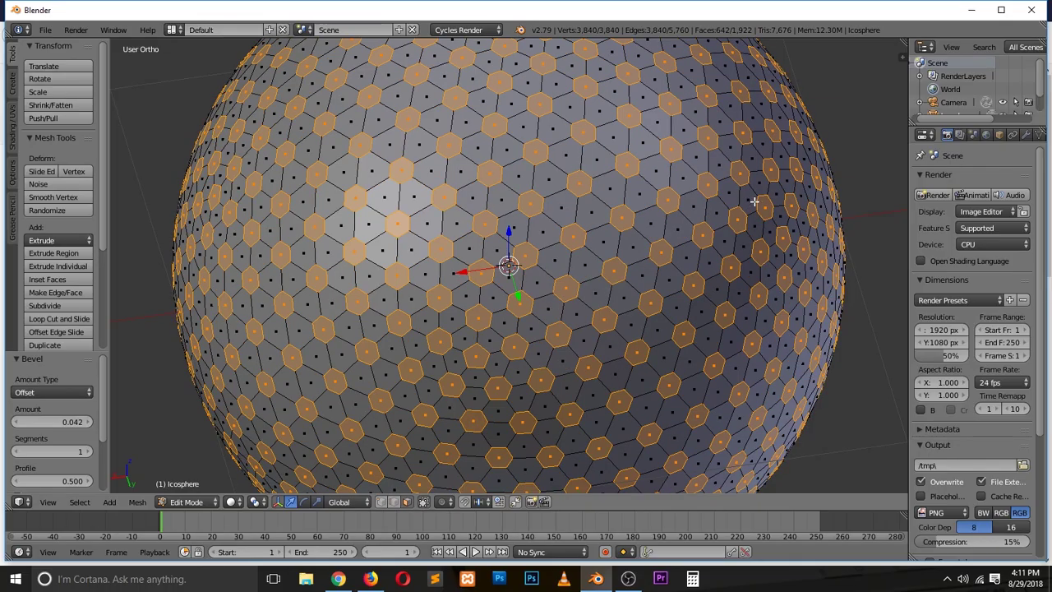
# Inset the selected small hexagonal faces by a thickness of about 0.01
pyautogui.moveTo(755, 201); pyautogui.dragTo(260, 398, button='middle')
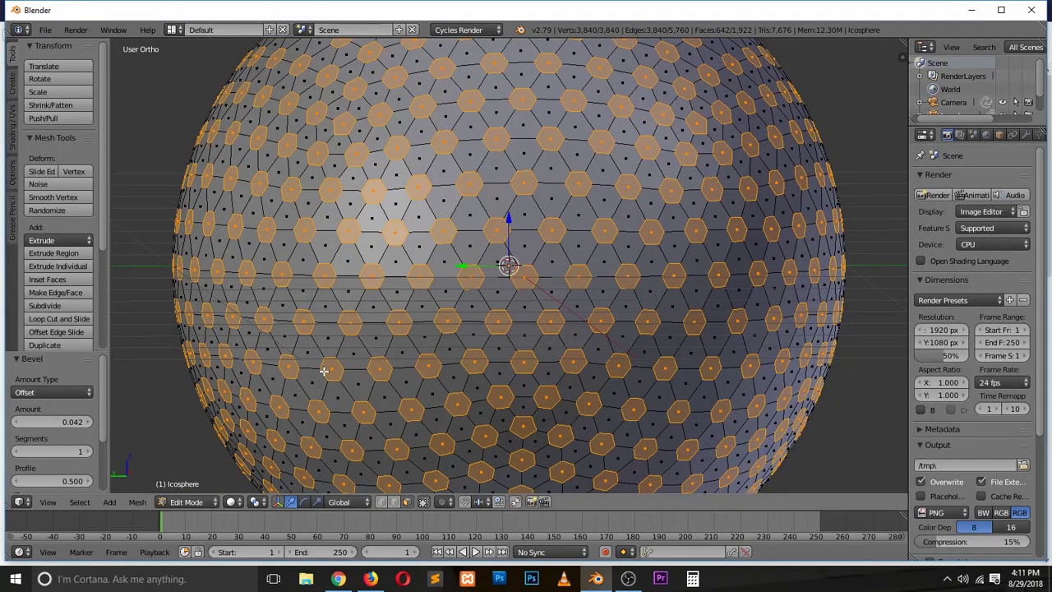
pyautogui.press('Tab')
pyautogui.press('Tab')
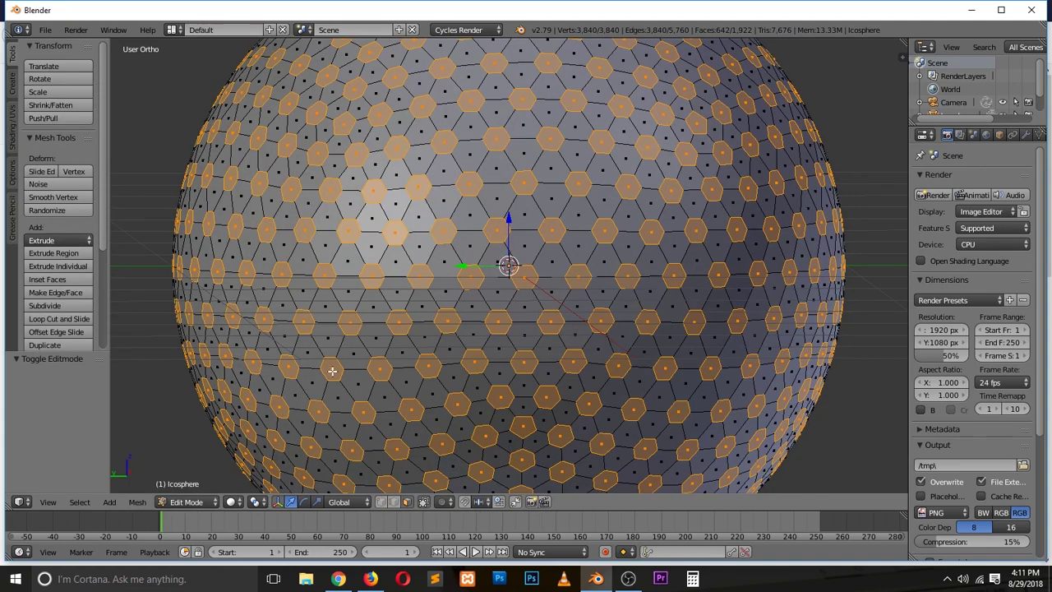
pyautogui.moveTo(333, 369); pyautogui.dragTo(467, 324, button='middle')
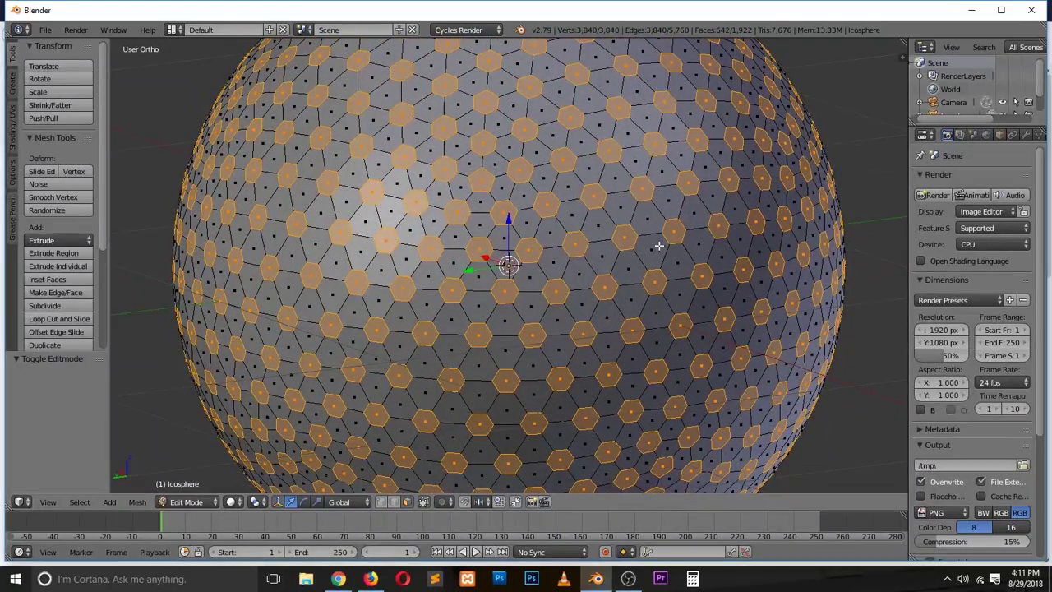
pyautogui.scroll(3, 550, 266)
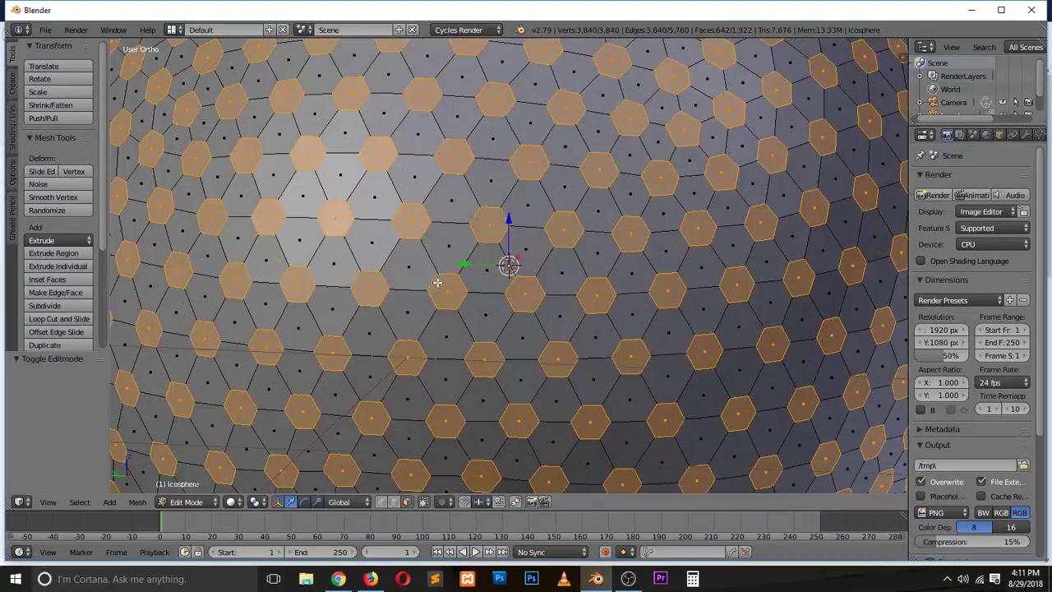
pyautogui.scroll(2, 557, 227)
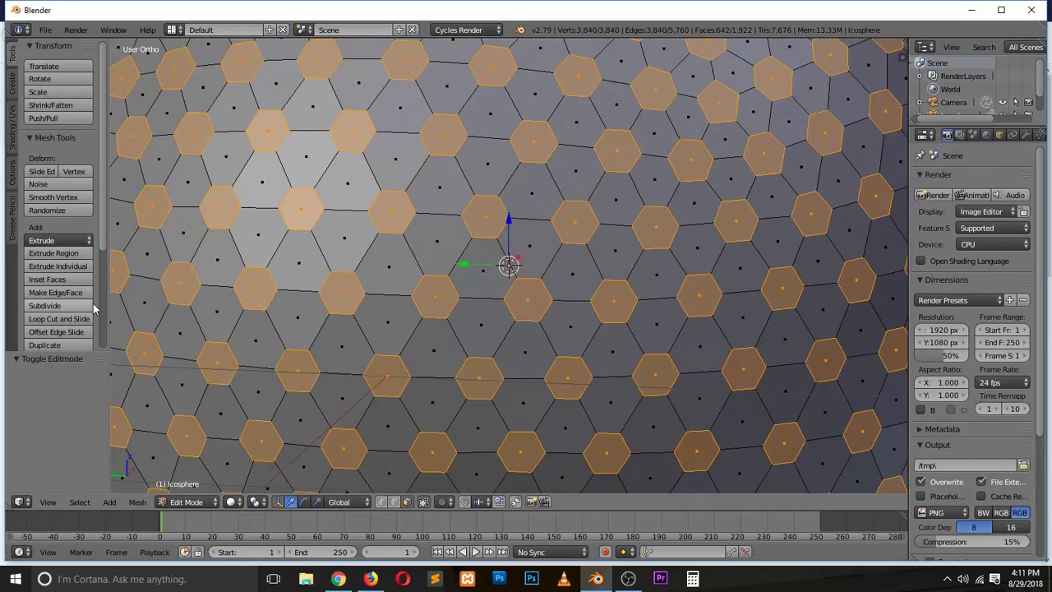
pyautogui.scroll(-2, 64, 300)
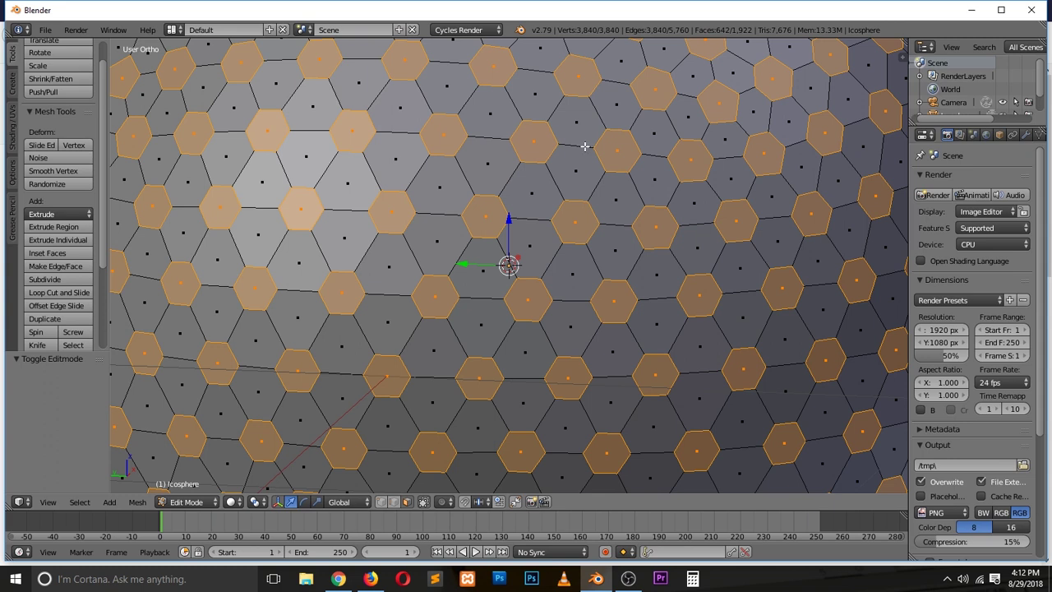
pyautogui.press('i')
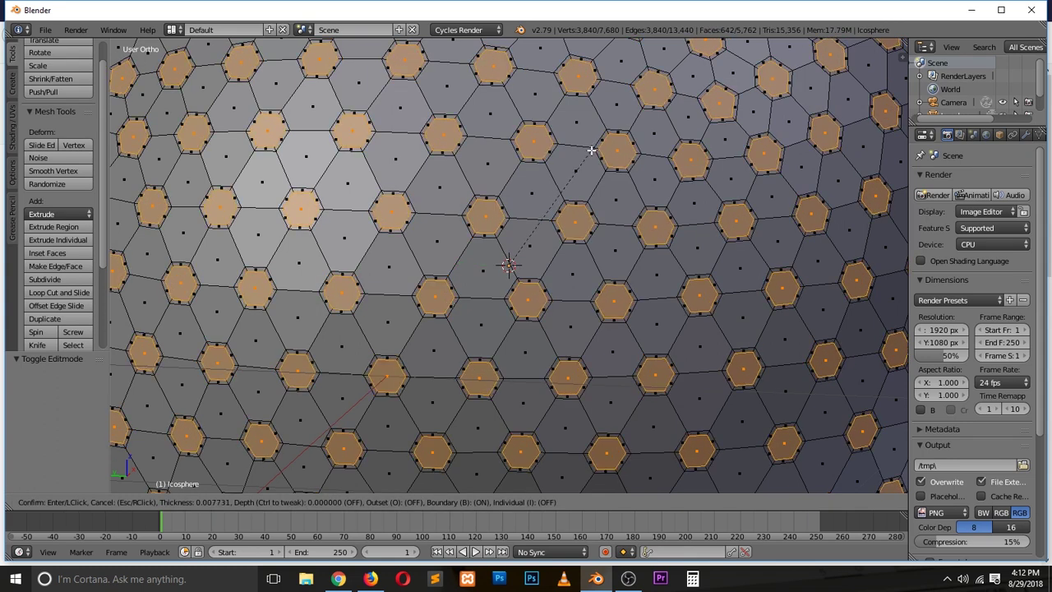
pyautogui.click(592, 151)
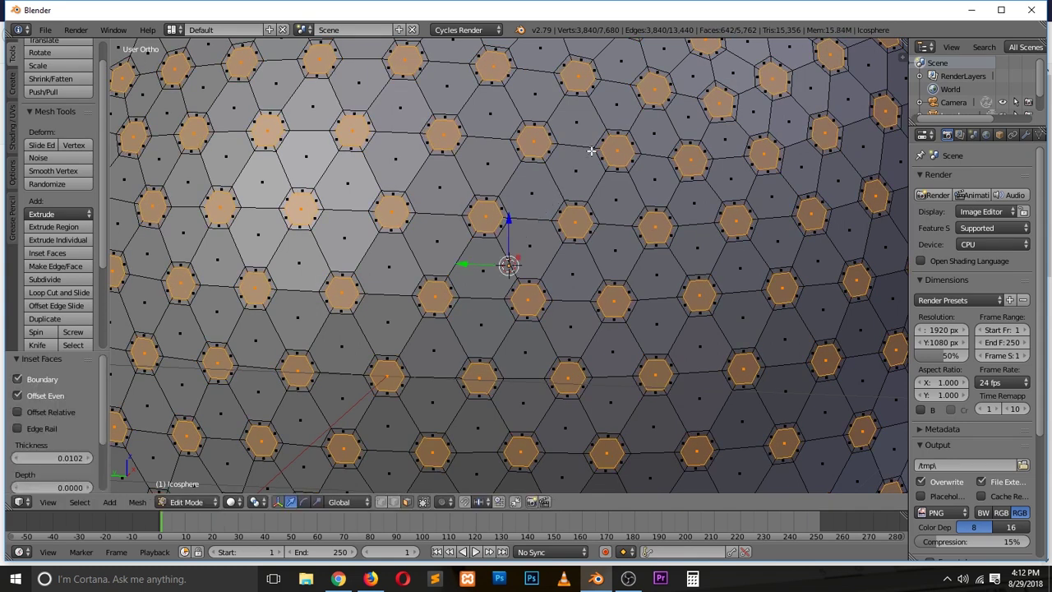
# Scale the inset faces to about 0.974 to sink the dimples inward, and return to Object Mode
pyautogui.press('s')
pyautogui.click(673, 146)
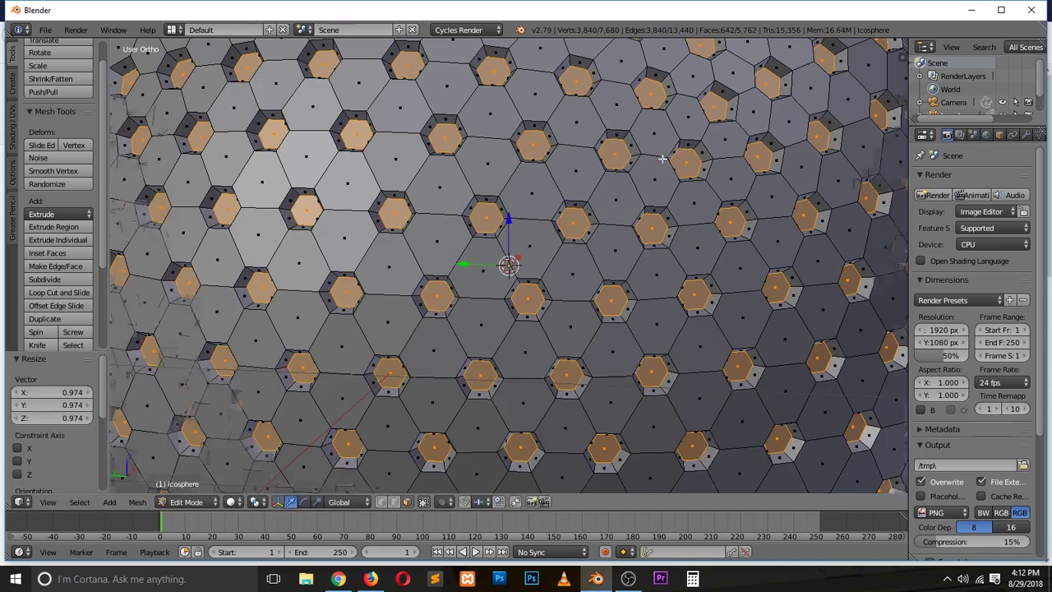
pyautogui.press('Tab')
pyautogui.scroll(-8, 630, 172)
pyautogui.scroll(2, 566, 188)
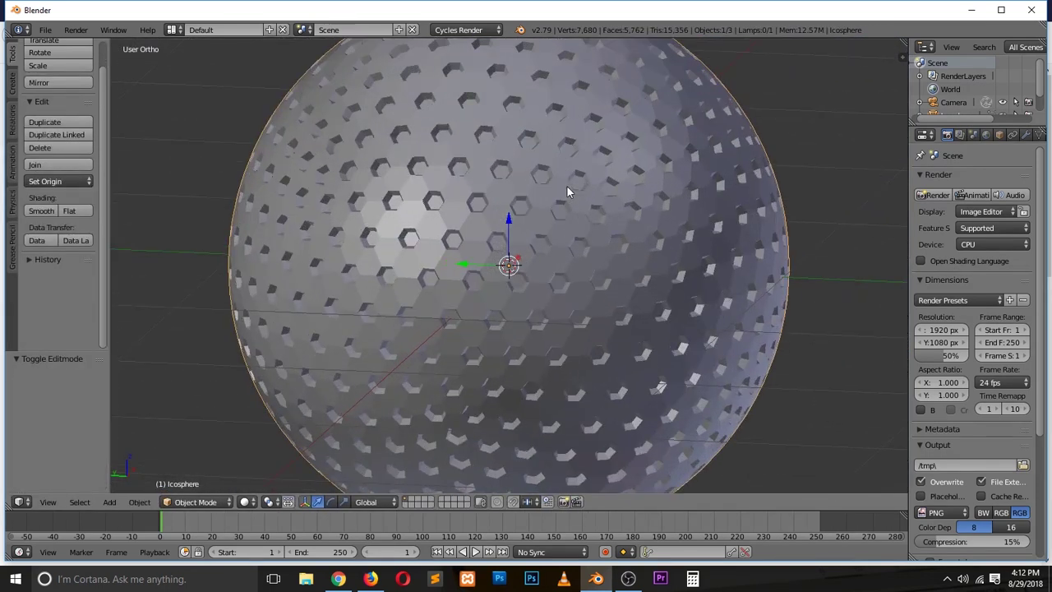
# Add a level 2 Subdivision Surface to the dimpled ico sphere and shade it smooth
pyautogui.hotkey('ctrl', '2')
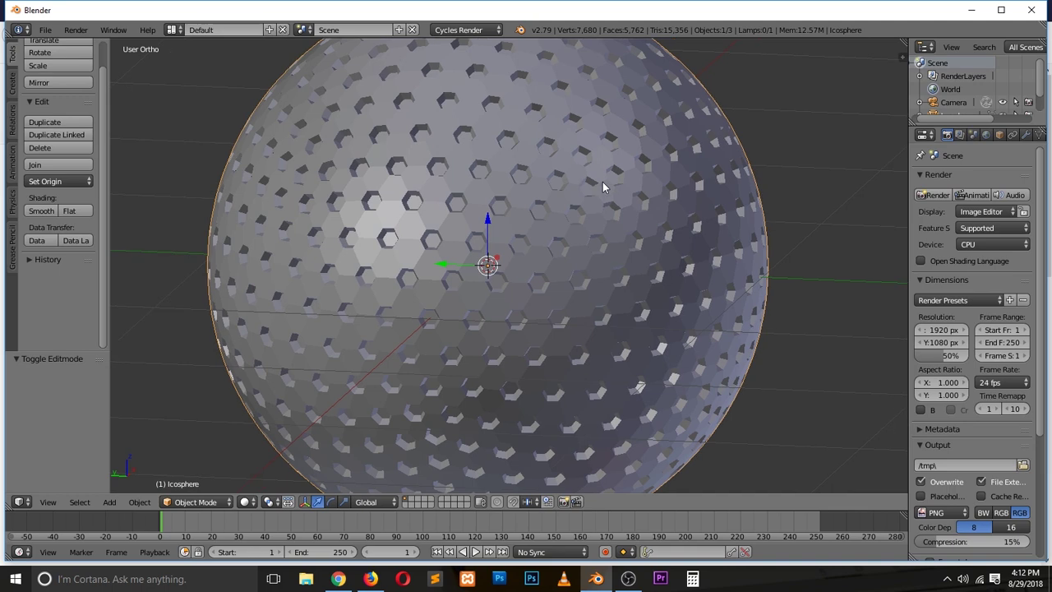
pyautogui.moveTo(647, 194); pyautogui.dragTo(61, 272, button='middle')
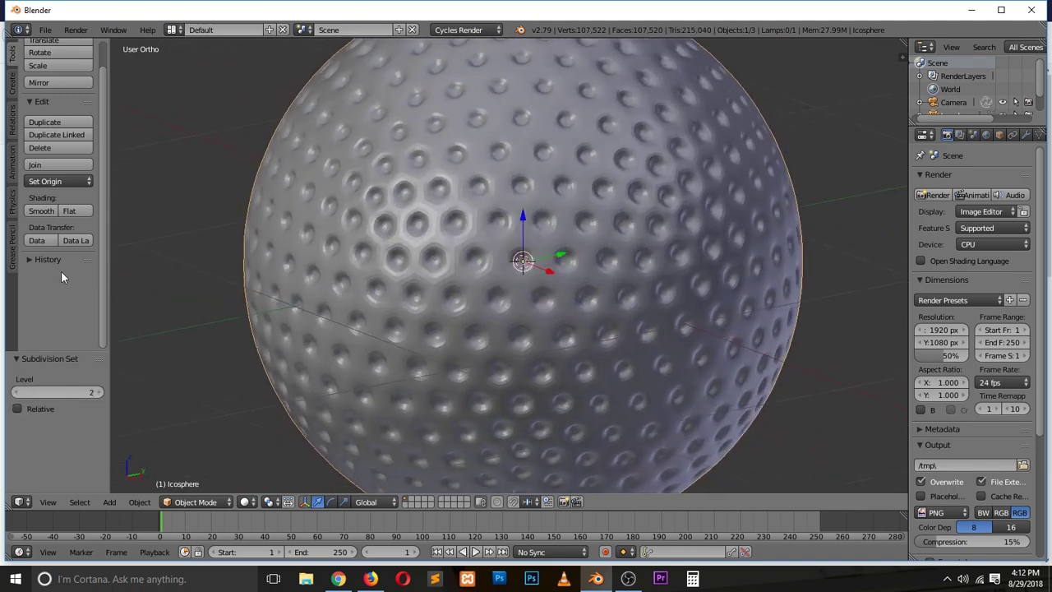
pyautogui.click(55, 211)
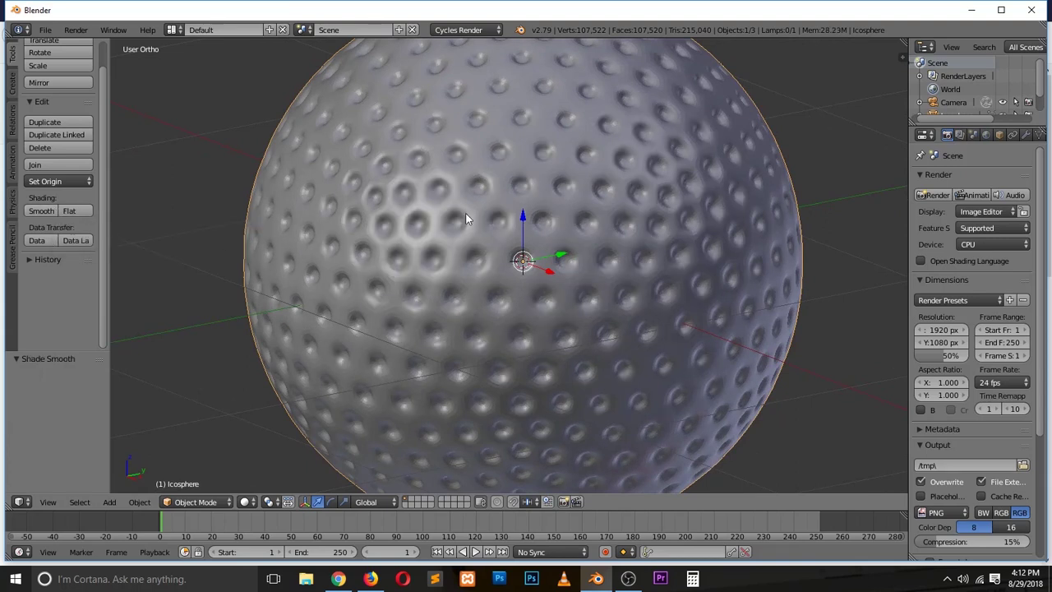
pyautogui.scroll(3, 533, 230)
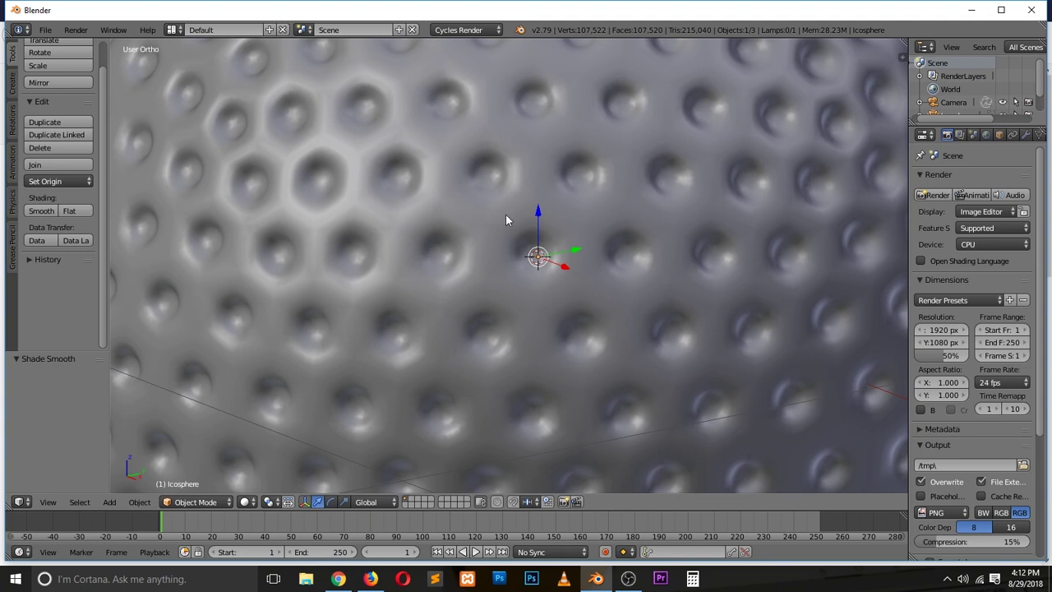
pyautogui.scroll(-2, 534, 236)
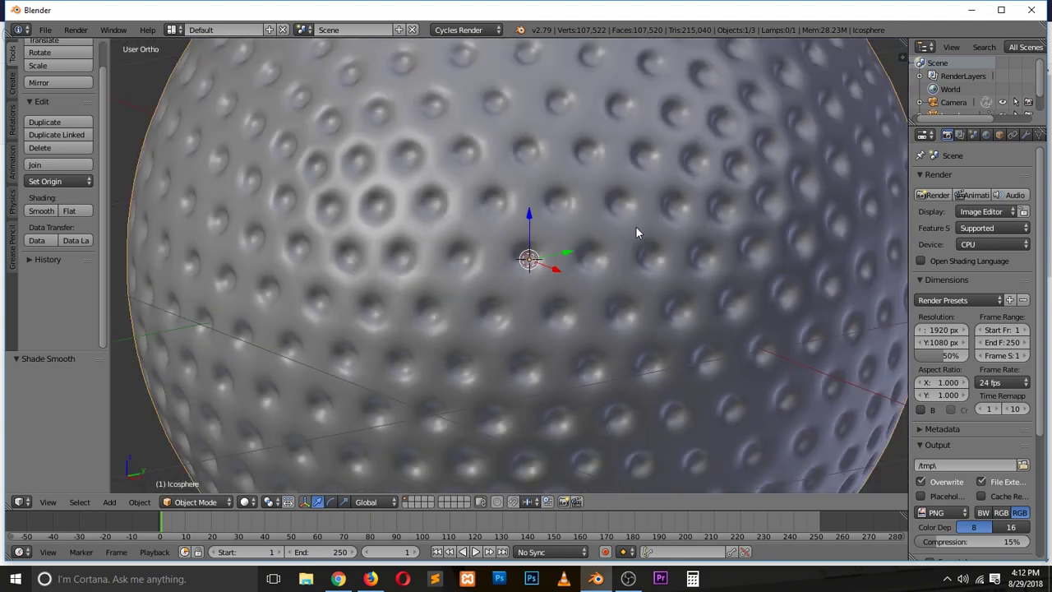
# Enter Edit Mode and scale the selected dimple floor faces to about 1.002
pyautogui.press('Tab')
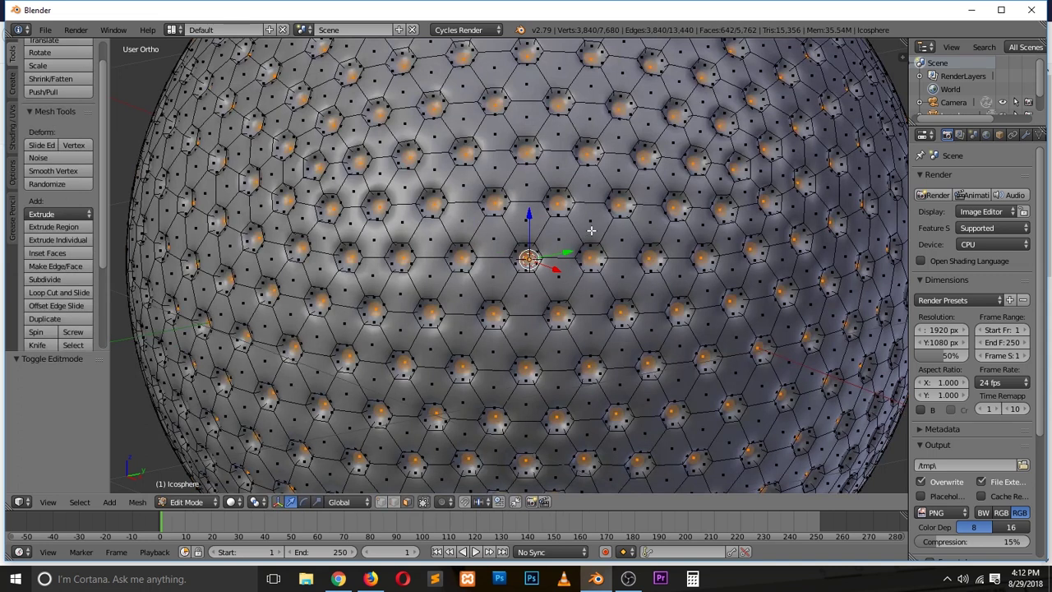
pyautogui.press('s')
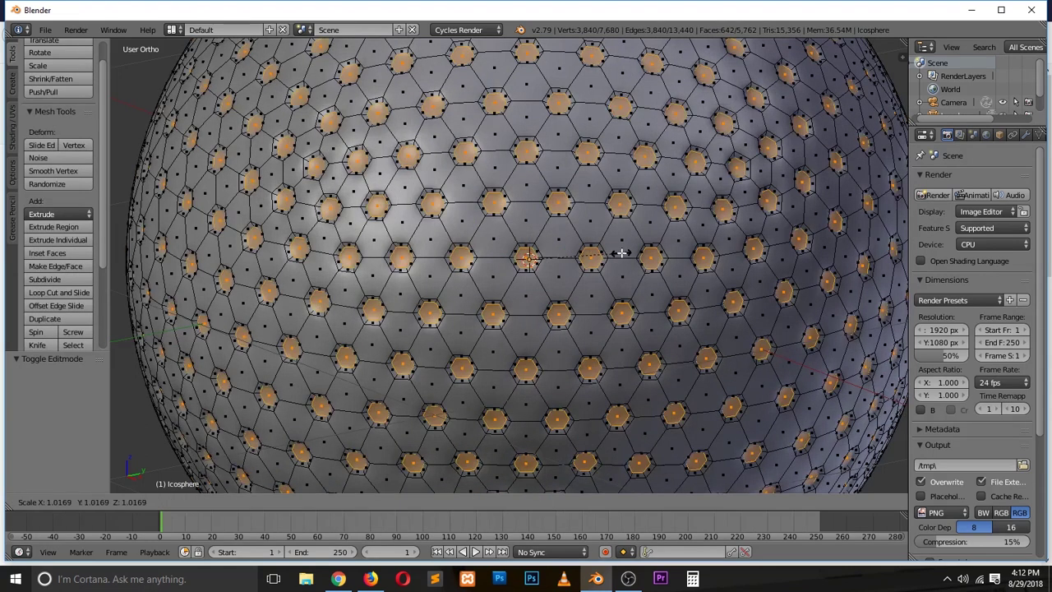
pyautogui.click(620, 253)
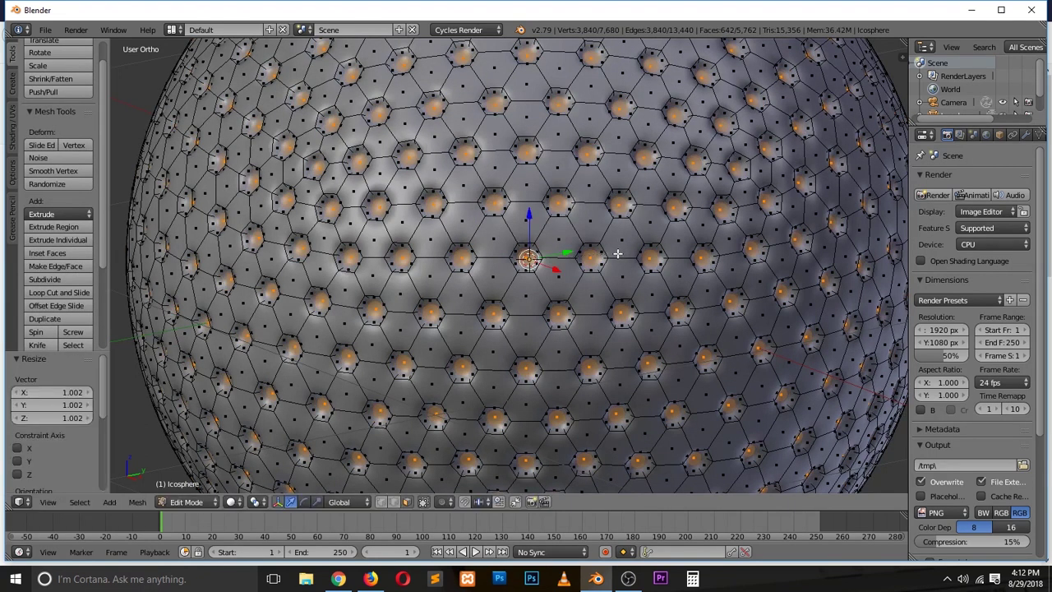
# Grow the selection to include the faces around each dimple floor and try scaling the enlarged selection
pyautogui.press('ctrl+KP_Add')
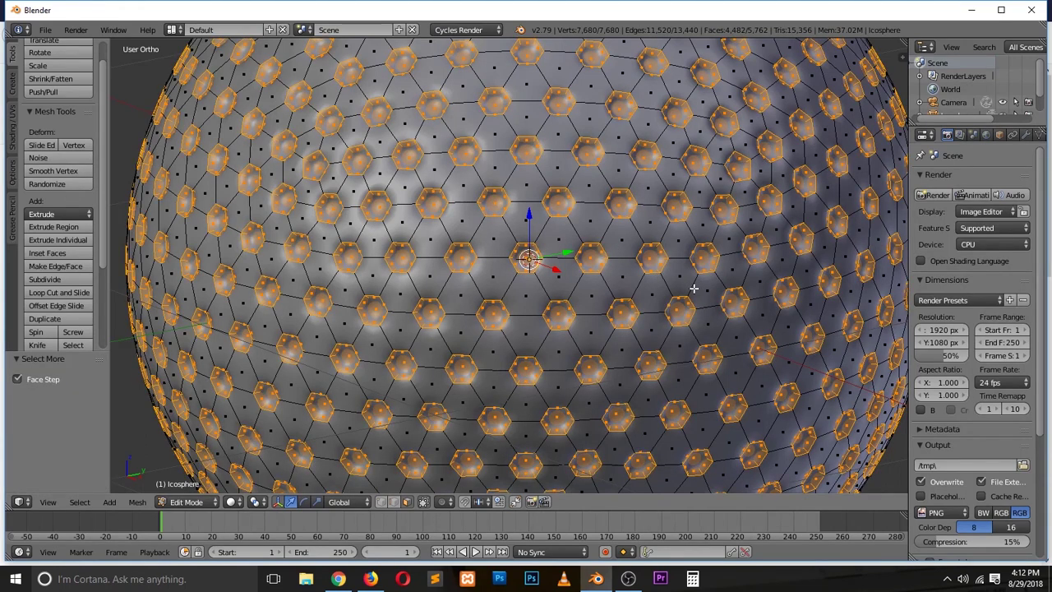
pyautogui.hotkey('shift', 'z')
pyautogui.hotkey('shift', 'z')
pyautogui.press('s')
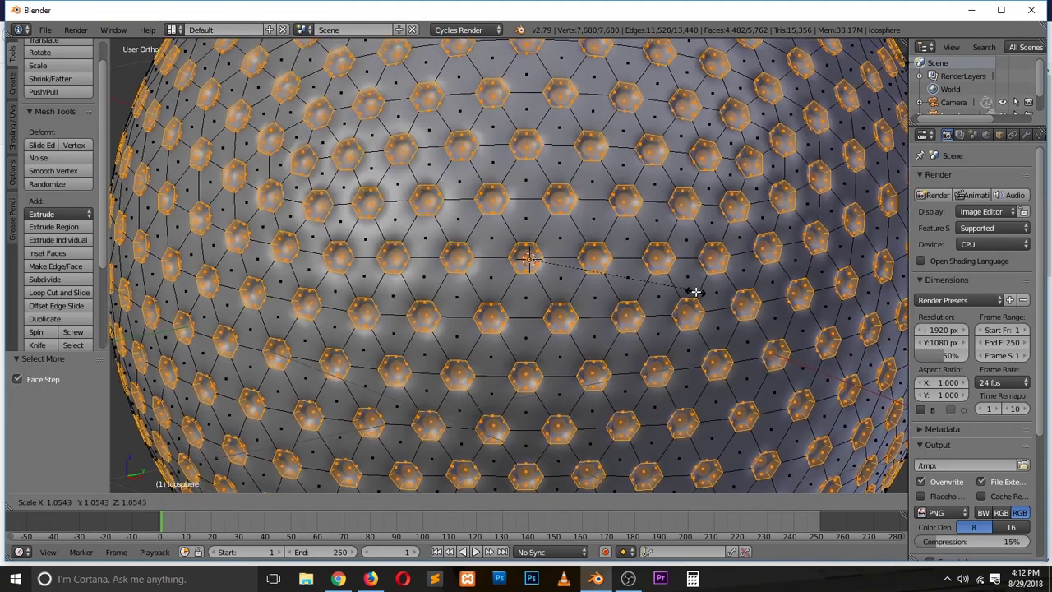
pyautogui.rightClick(695, 291)
pyautogui.scroll(-1, 693, 289)
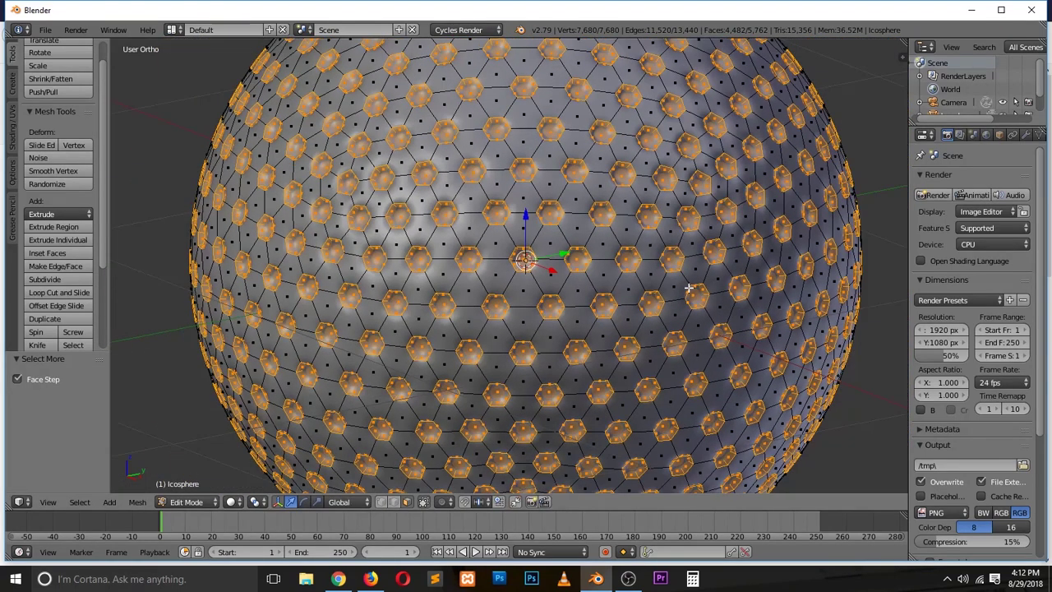
# Return to Object Mode and compare the whole ball with the golf ball images in the Firefox search results
pyautogui.press('Tab')
pyautogui.scroll(-3, 685, 281)
pyautogui.moveTo(684, 281); pyautogui.dragTo(338, 564, button='middle')
pyautogui.click(371, 578)
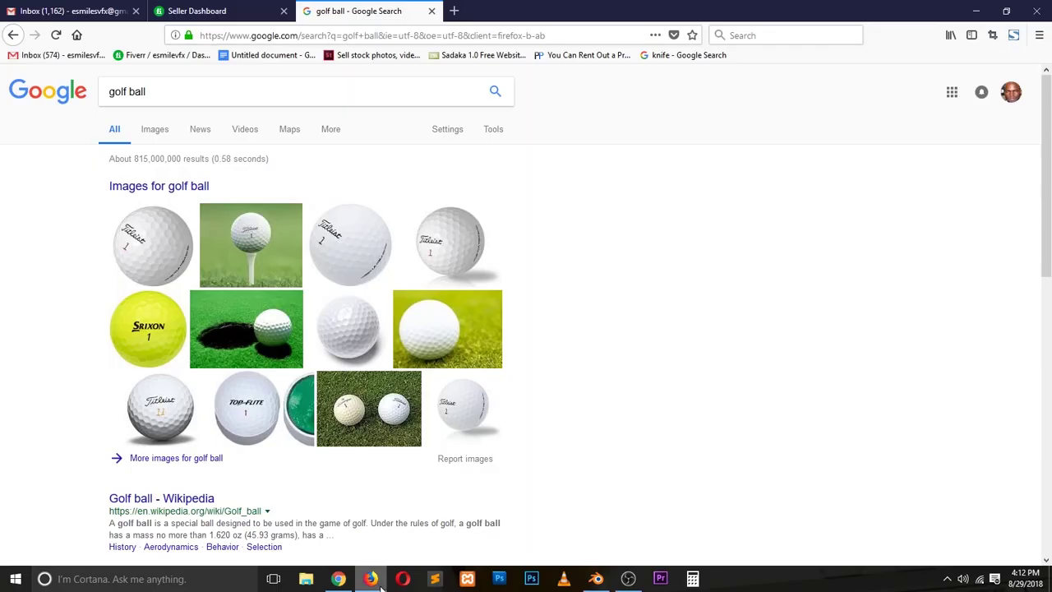
pyautogui.click(372, 578)
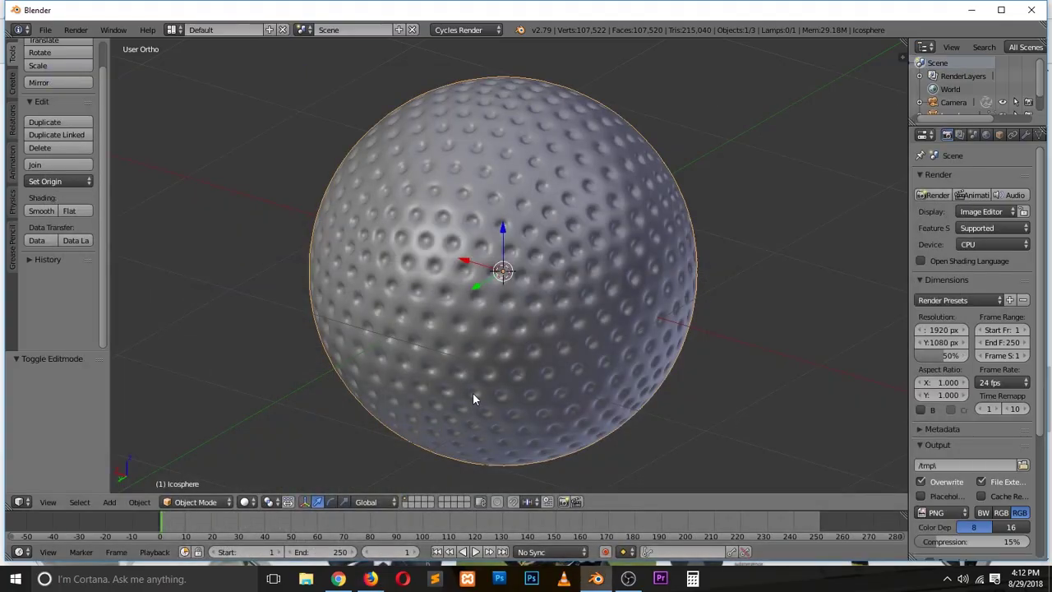
# Back in Edit Mode, undo the dimple scaling, inset and bevel to restore the fully selected triangular ico sphere mesh
pyautogui.scroll(5, 508, 276)
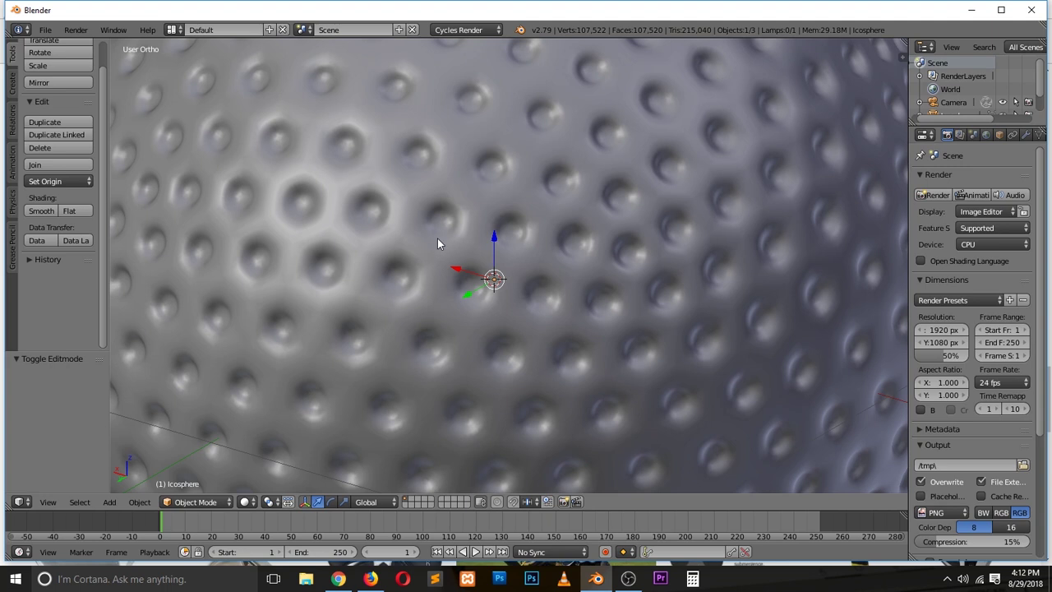
pyautogui.press('Tab')
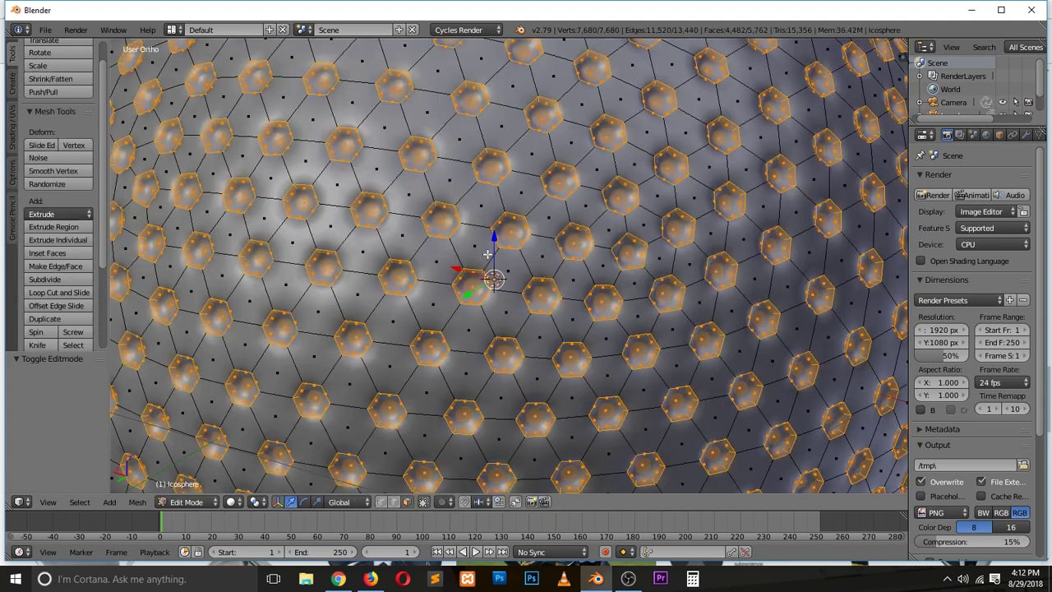
pyautogui.hotkey('ctrl', 'z')
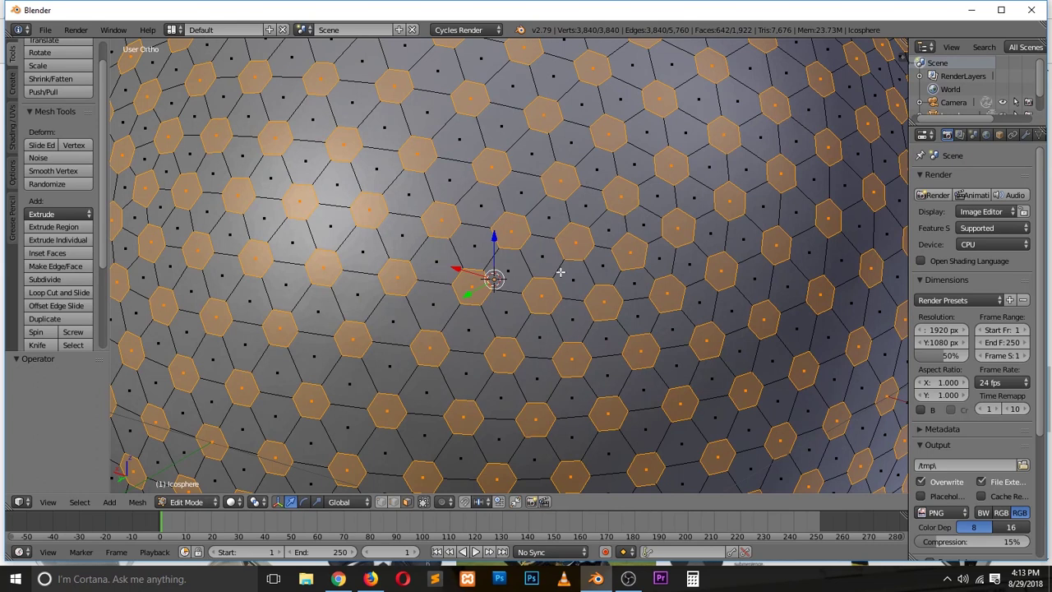
pyautogui.hotkey('ctrl', 'z')
pyautogui.hotkey('ctrl', 'z')
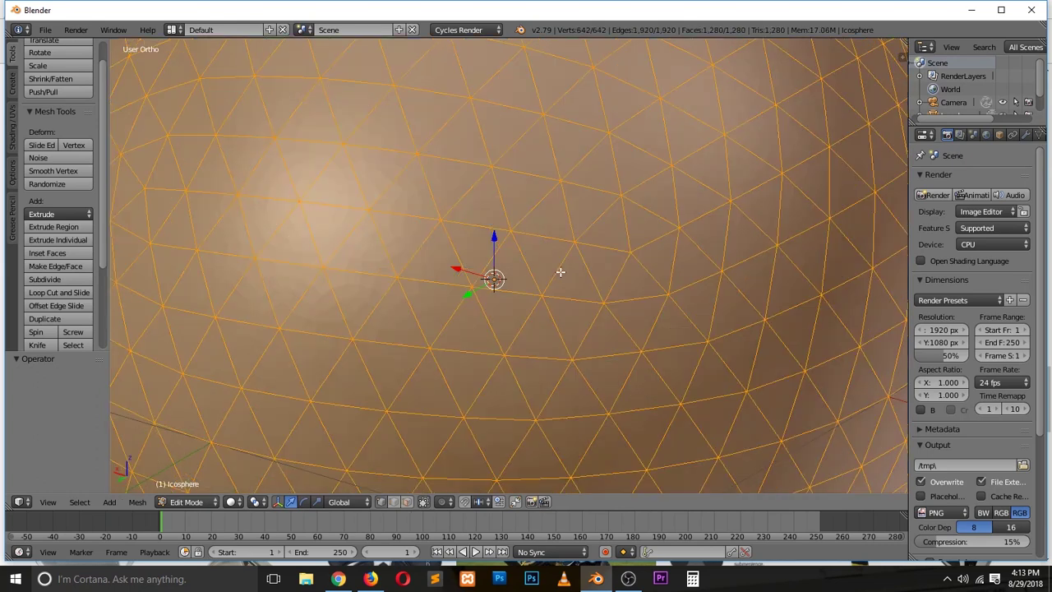
# Apply a vertex-only bevel of about 0.049 to the whole sphere and switch to face selection
pyautogui.hotkey('ctrl', 'shift', 'b')
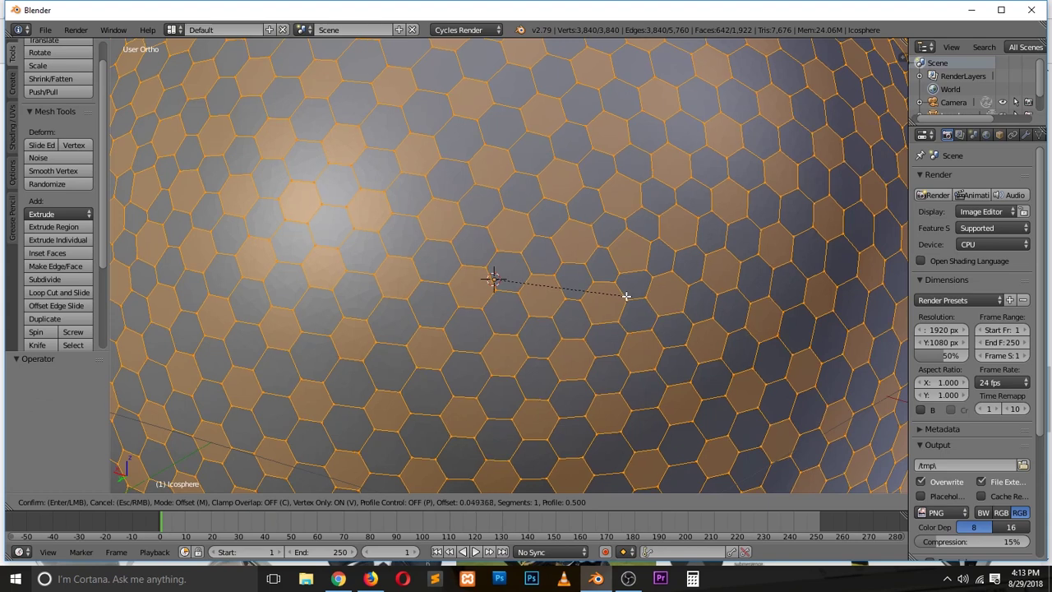
pyautogui.click(626, 296)
pyautogui.scroll(-5, 645, 267)
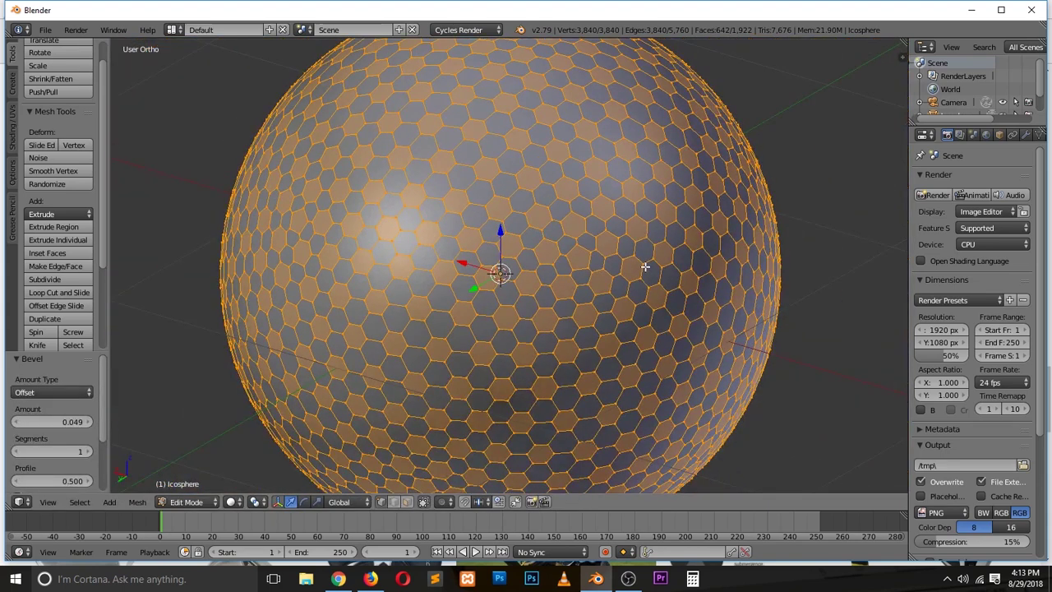
pyautogui.scroll(2, 647, 258)
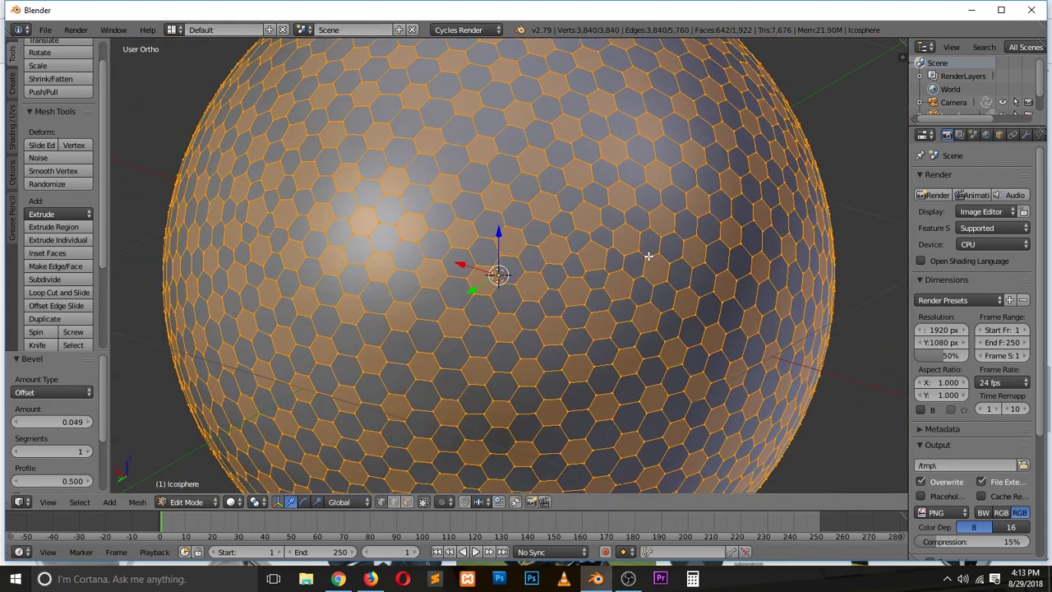
pyautogui.click(408, 502)
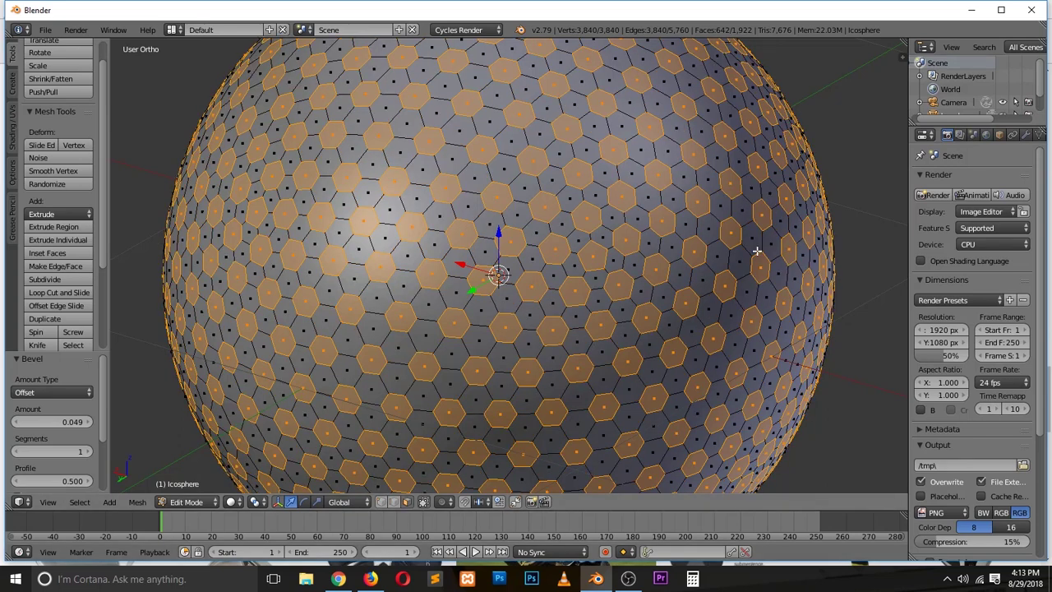
# Inset the selected hexagonal faces by about 0.0089, scale them inward to about 0.98, and return to Object Mode
pyautogui.press('i')
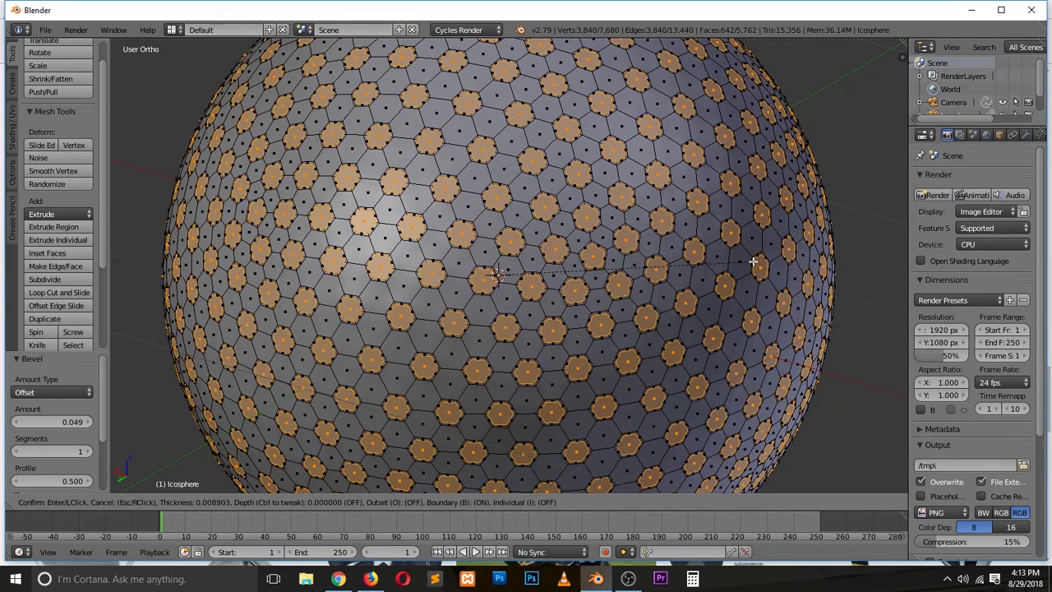
pyautogui.click(753, 262)
pyautogui.press('e')
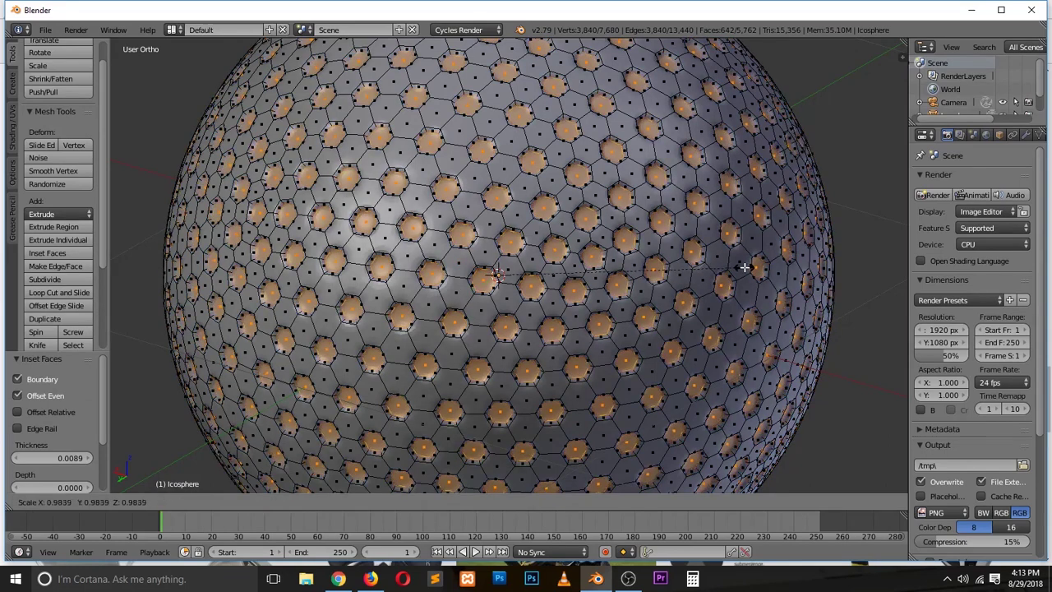
pyautogui.click(744, 270)
pyautogui.press('Tab')
# Shade the ball smooth and inspect the larger dimples
pyautogui.moveTo(706, 309); pyautogui.dragTo(368, 298, button='middle')
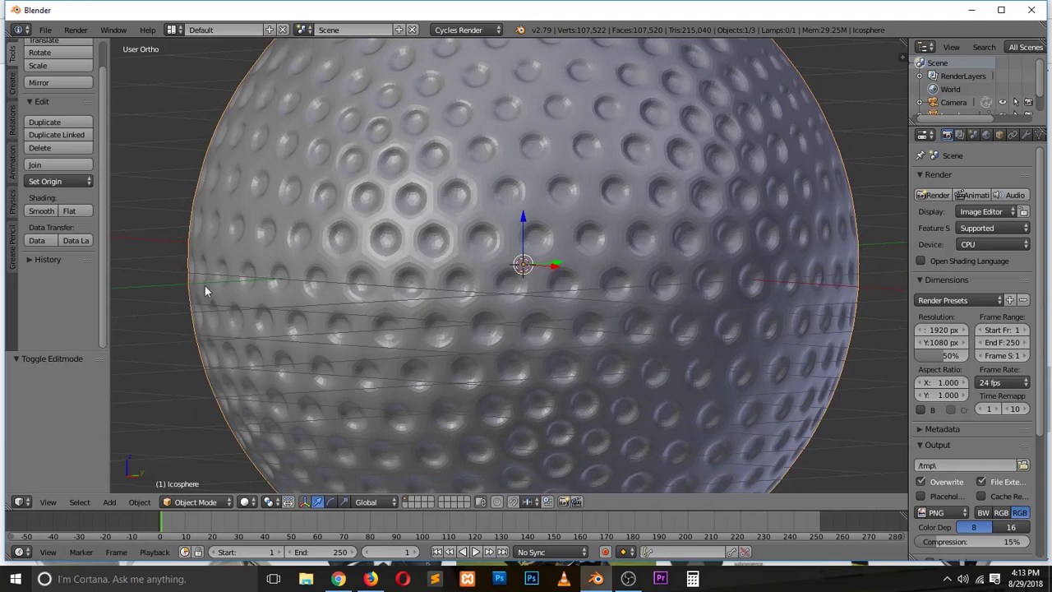
pyautogui.click(41, 211)
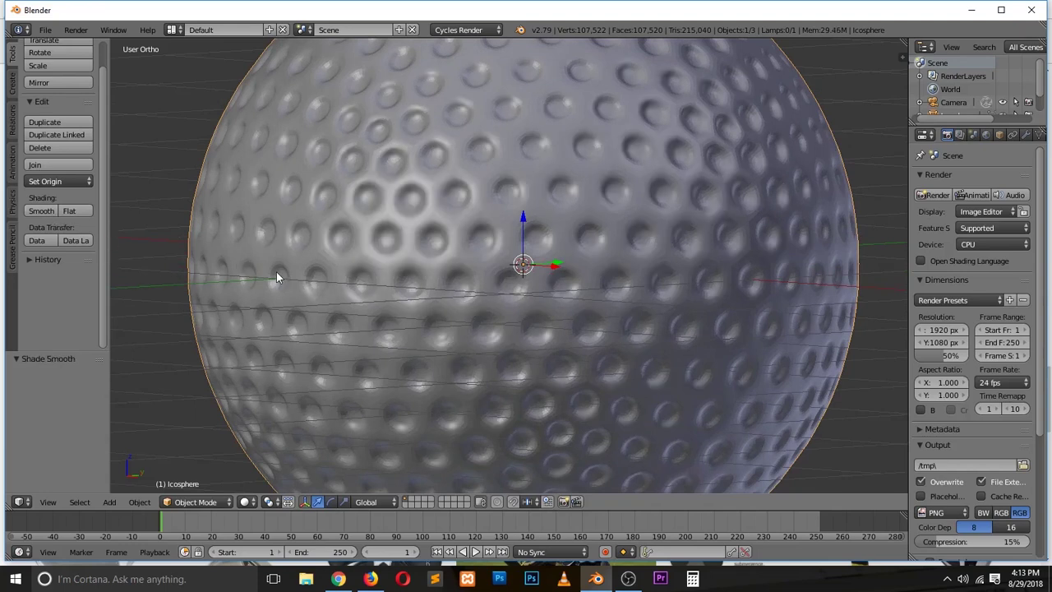
pyautogui.moveTo(276, 277); pyautogui.dragTo(376, 277, button='middle')
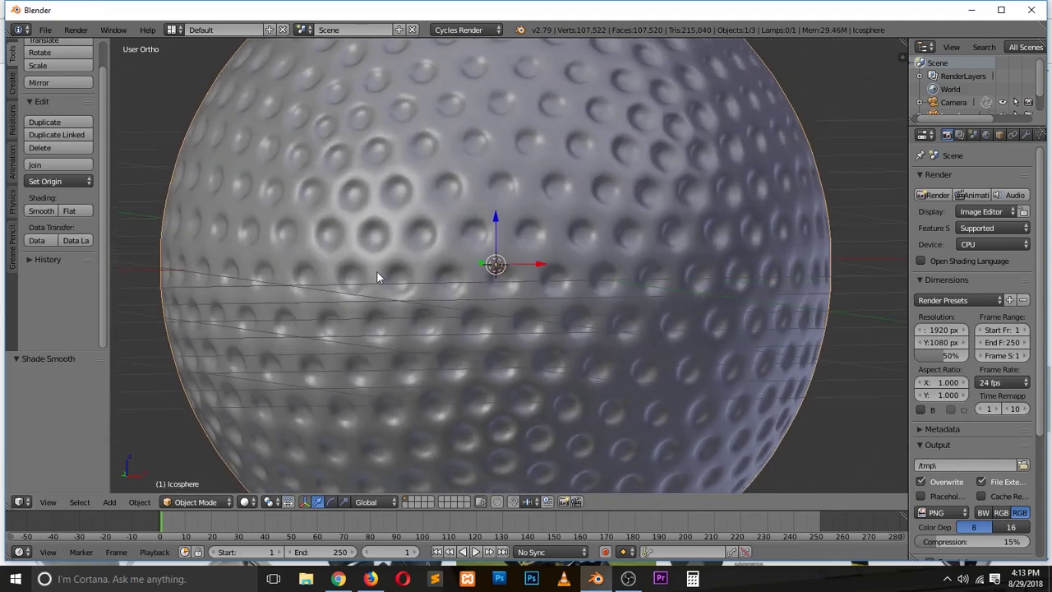
pyautogui.scroll(1, 377, 275)
# In Edit Mode, undo the dimple inset and scaling back to the bevelled sphere and select all its faces
pyautogui.press('Tab')
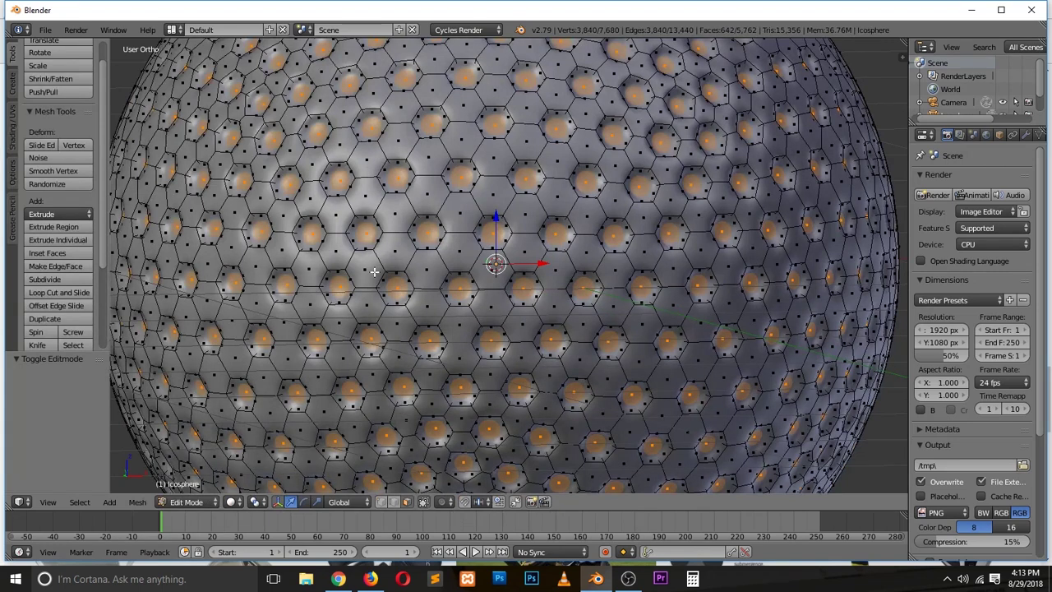
pyautogui.hotkey('ctrl', 'z')
pyautogui.press('a')
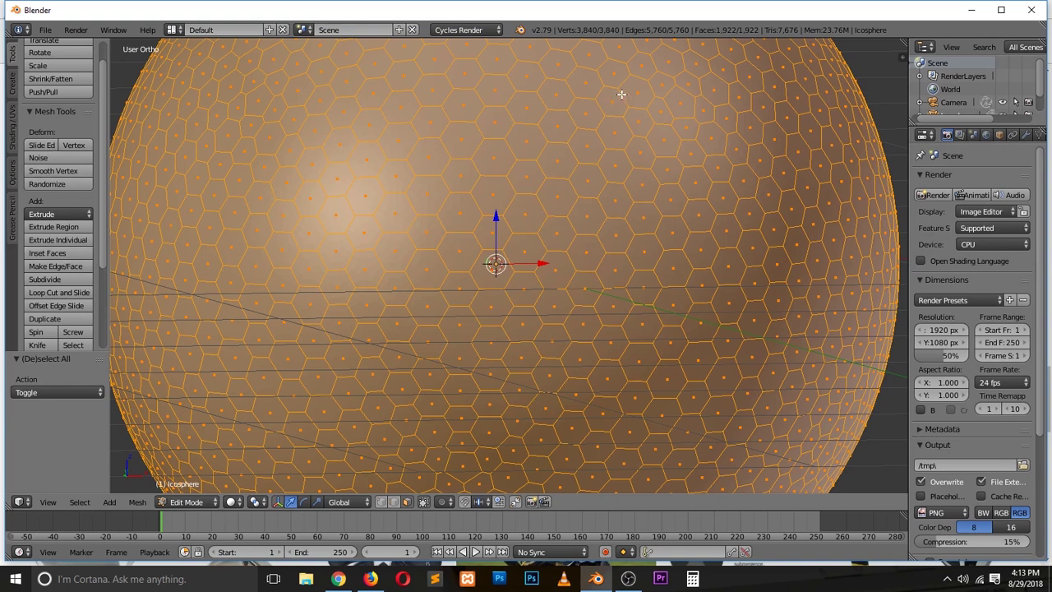
pyautogui.press('r')
pyautogui.rightClick(588, 154)
pyautogui.click(68, 253)
pyautogui.rightClick(140, 273)
# Extrude all faces individually, shrink them inward by about 0.016, and check the ball in Object Mode
pyautogui.click(58, 239)
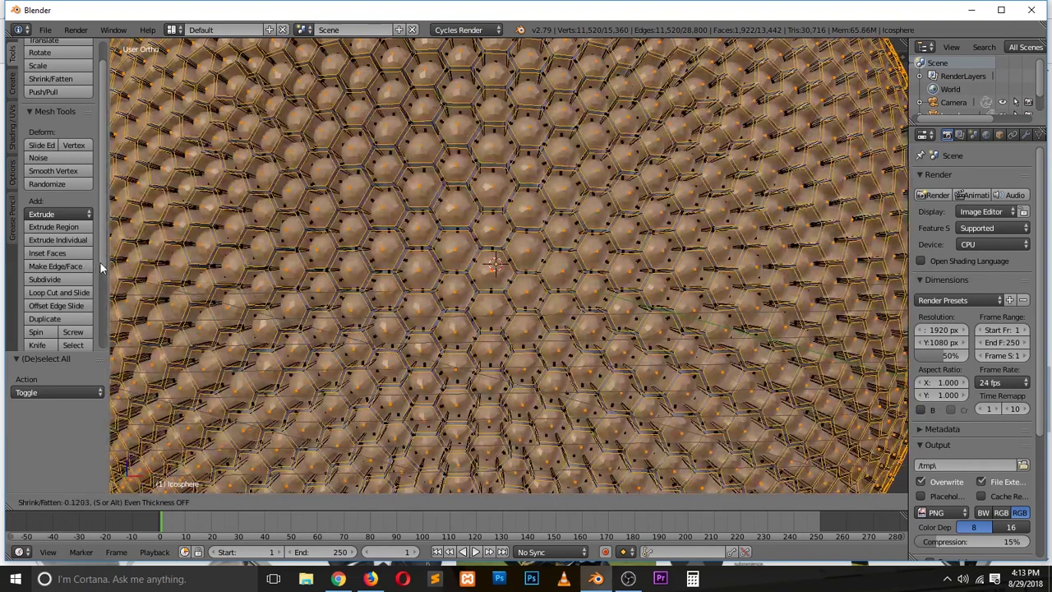
pyautogui.rightClick(100, 267)
pyautogui.hotkey('alt', 's')
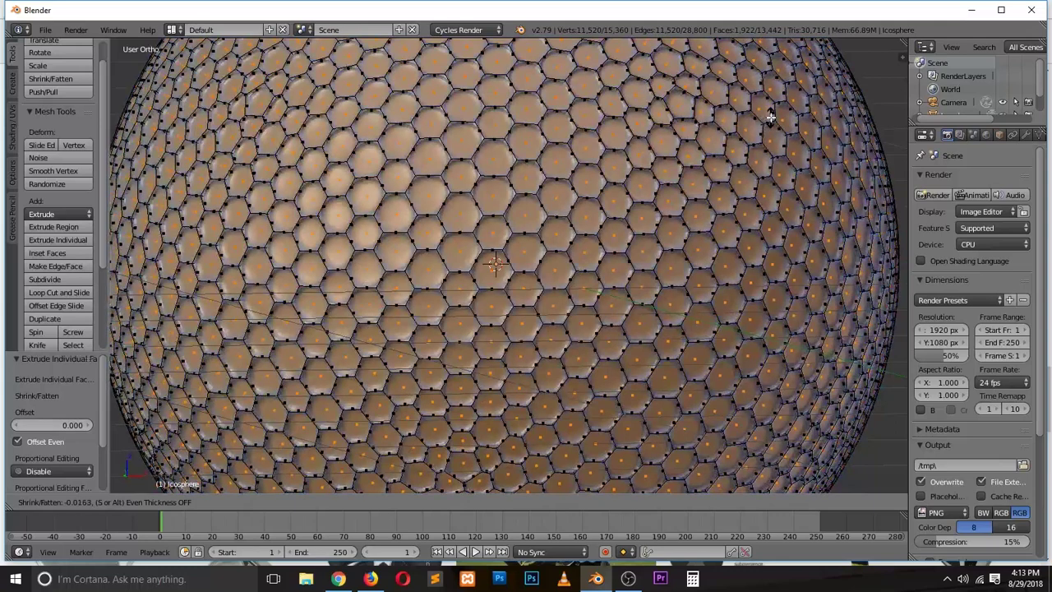
pyautogui.click(769, 119)
pyautogui.press('Tab')
pyautogui.moveTo(735, 144); pyautogui.dragTo(734, 210, button='middle')
# Back in Edit Mode, set the pivot point to Individual Origins and scale the extruded faces to about 0.638
pyautogui.press('Tab')
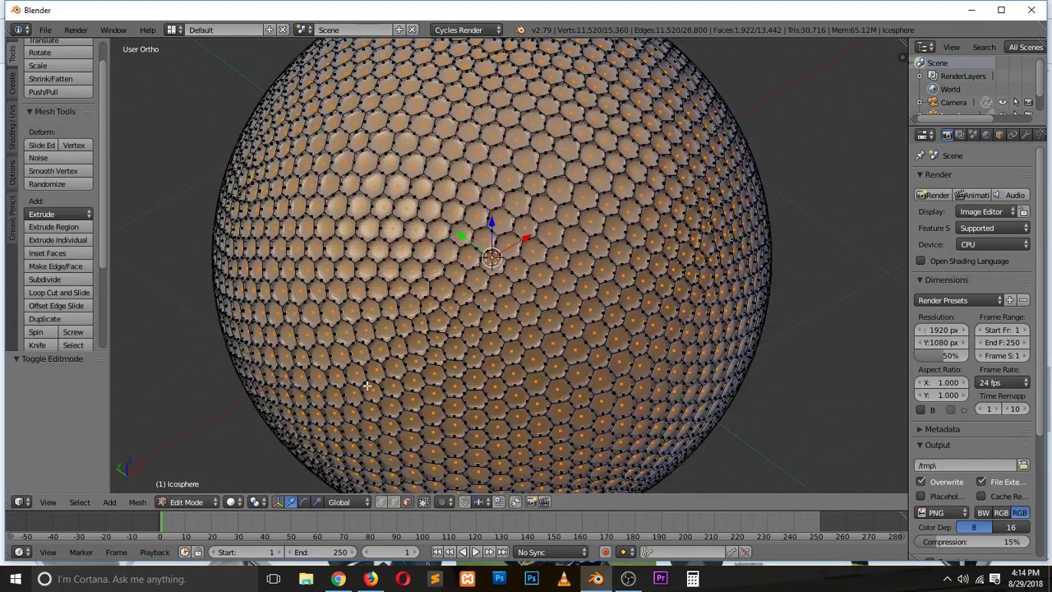
pyautogui.click(368, 503)
pyautogui.click(257, 502)
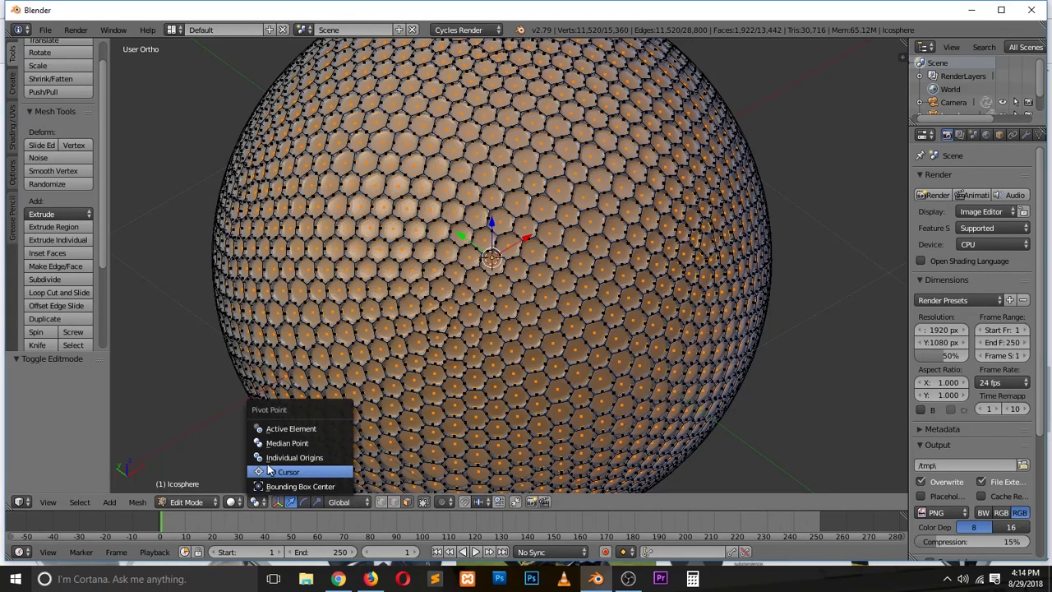
pyautogui.click(275, 457)
pyautogui.press('s')
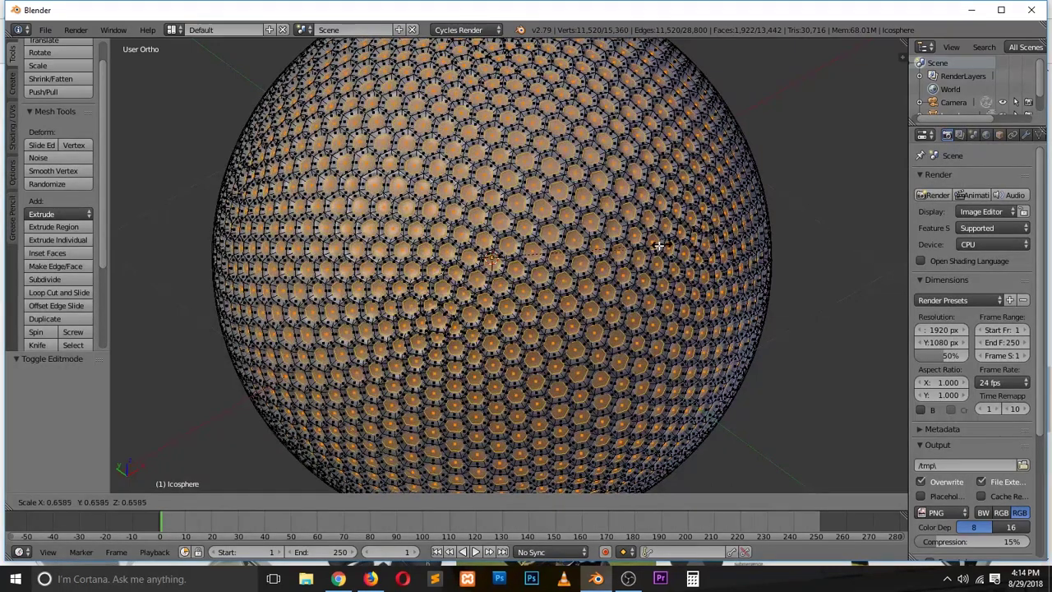
pyautogui.click(656, 246)
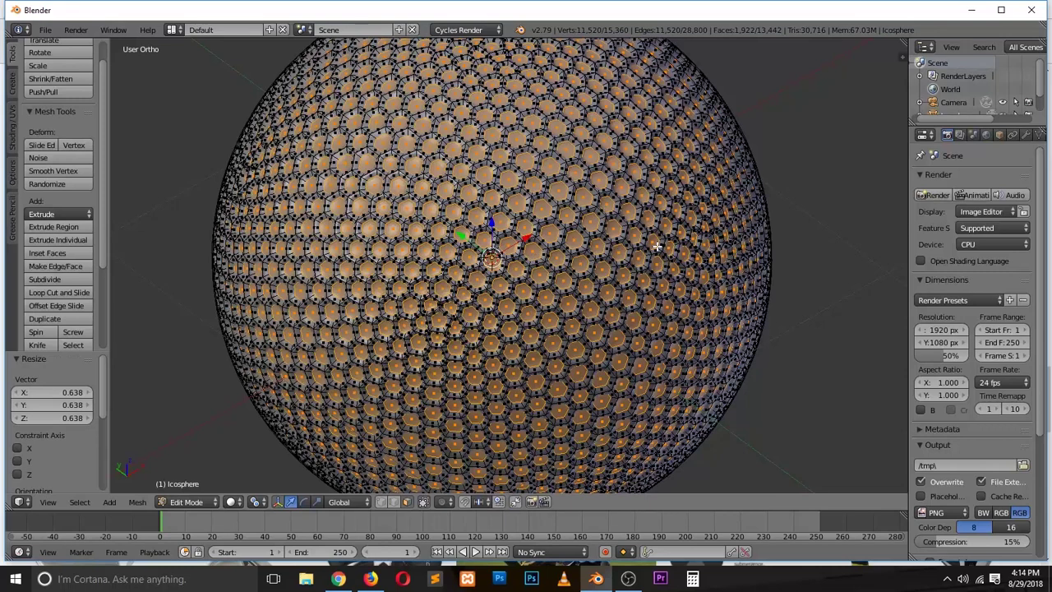
# With the pivot on Individual Origins, scale the extruded faces up and check the dimples in Object Mode
pyautogui.click(260, 503)
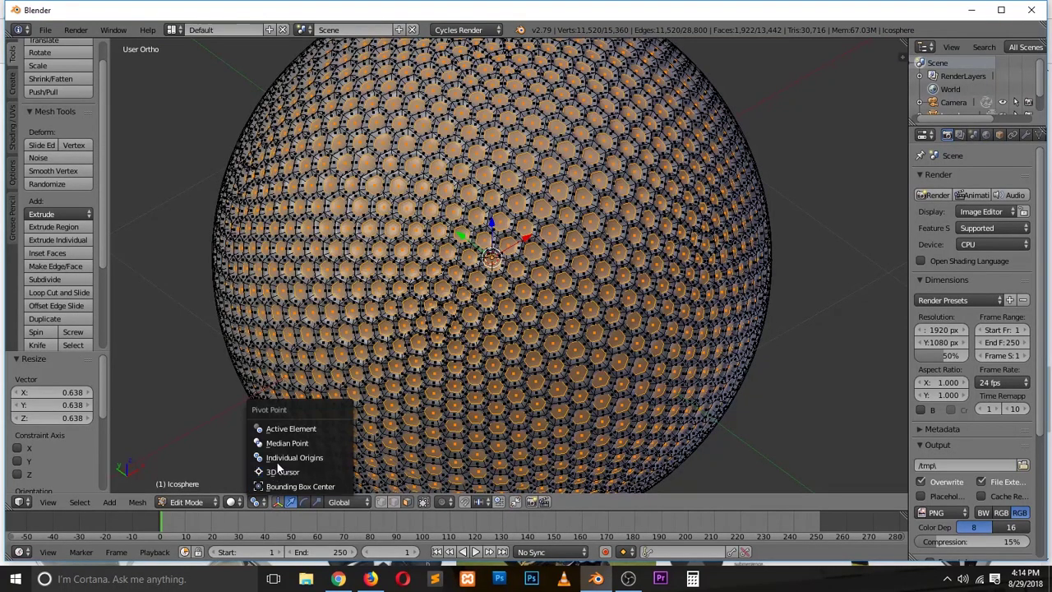
pyautogui.click(283, 457)
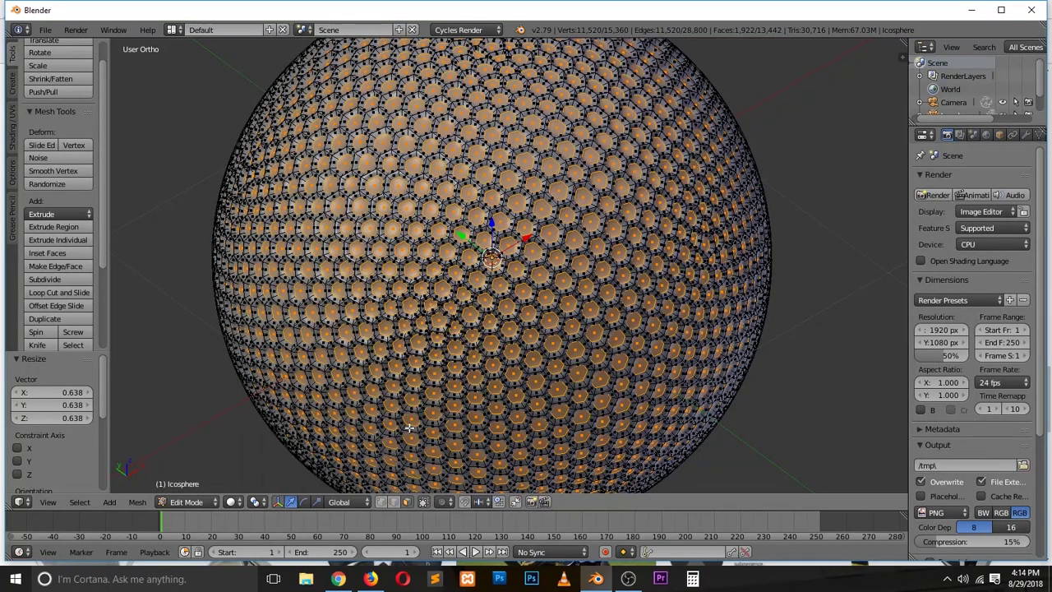
pyautogui.press('s')
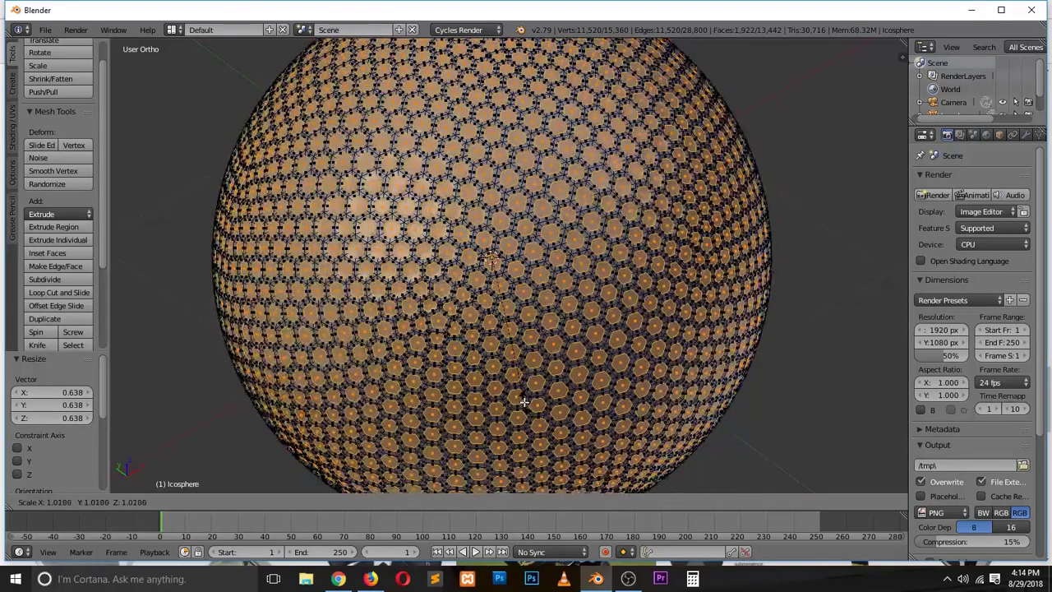
pyautogui.click(524, 405)
pyautogui.press('Tab')
pyautogui.moveTo(596, 354); pyautogui.dragTo(320, 262, button='middle')
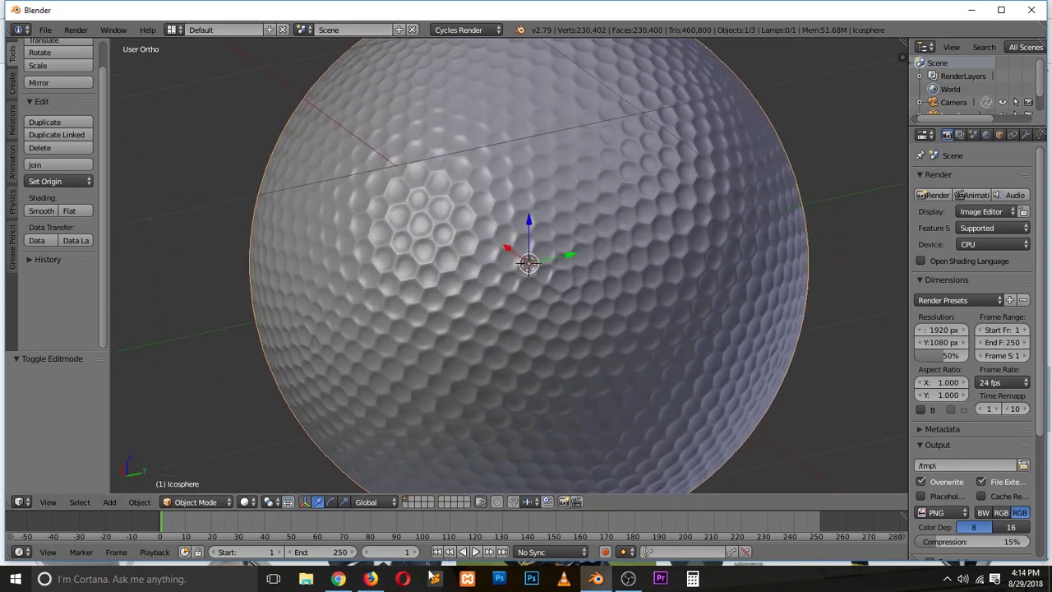
# Compare the ball with the golf ball photos in Firefox and return to Blender
pyautogui.click(371, 579)
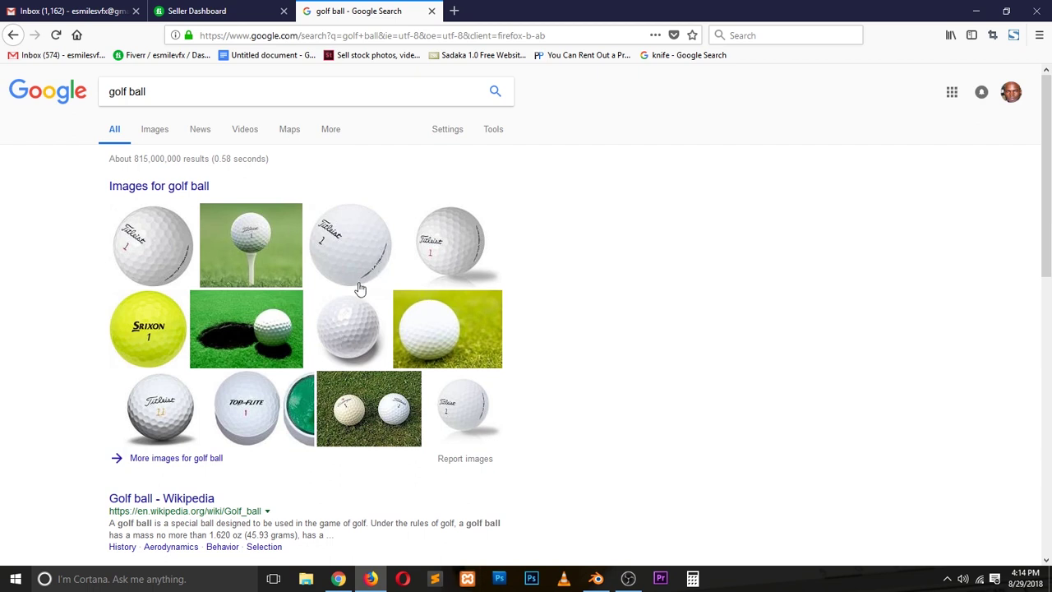
pyautogui.click(608, 580)
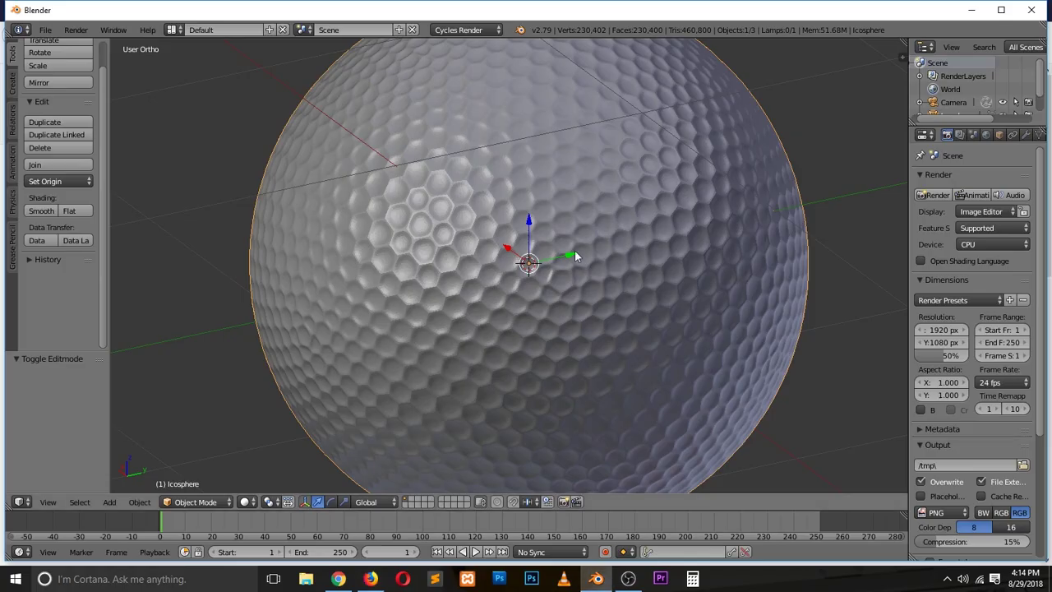
pyautogui.scroll(-2, 553, 249)
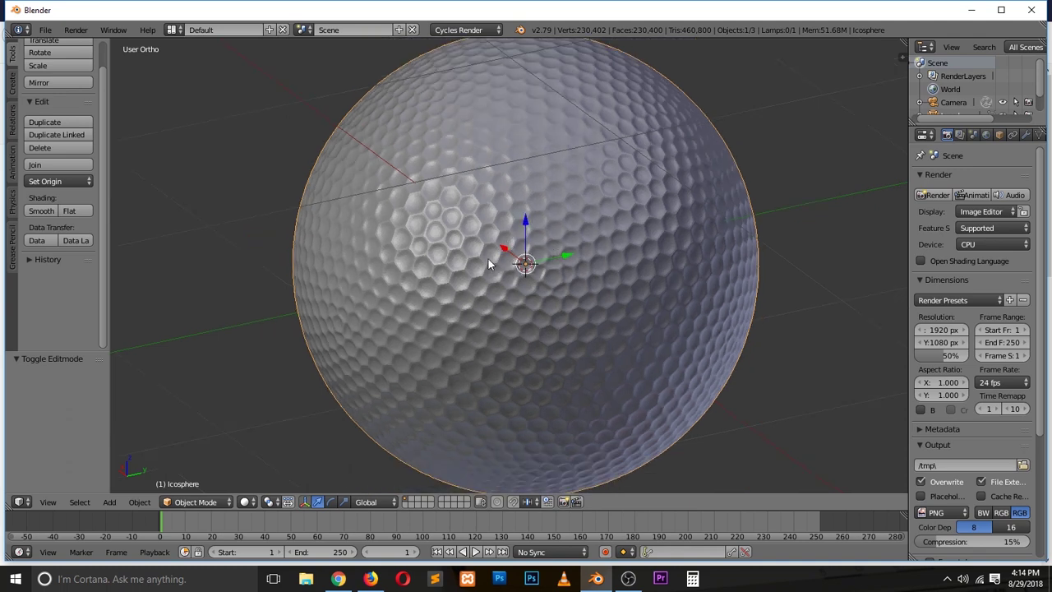
# Shade the dimpled ball smooth and delete it from the scene
pyautogui.click(42, 211)
pyautogui.press('x')
pyautogui.click(593, 240)
pyautogui.hotkey('shift', 'a')
pyautogui.moveTo(374, 282)
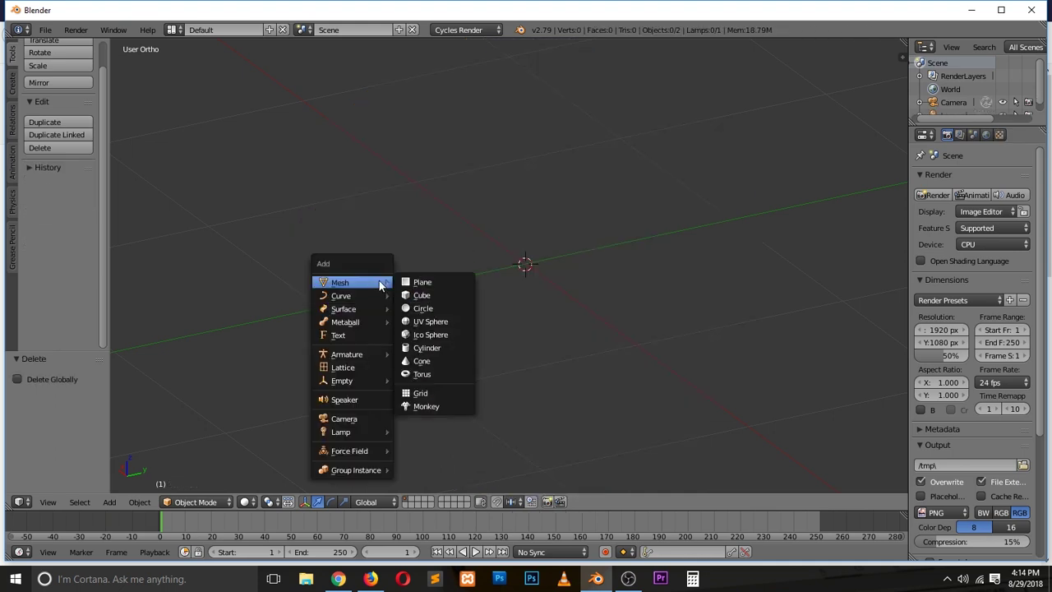
pyautogui.click(432, 321)
pyautogui.press('x')
pyautogui.click(637, 278)
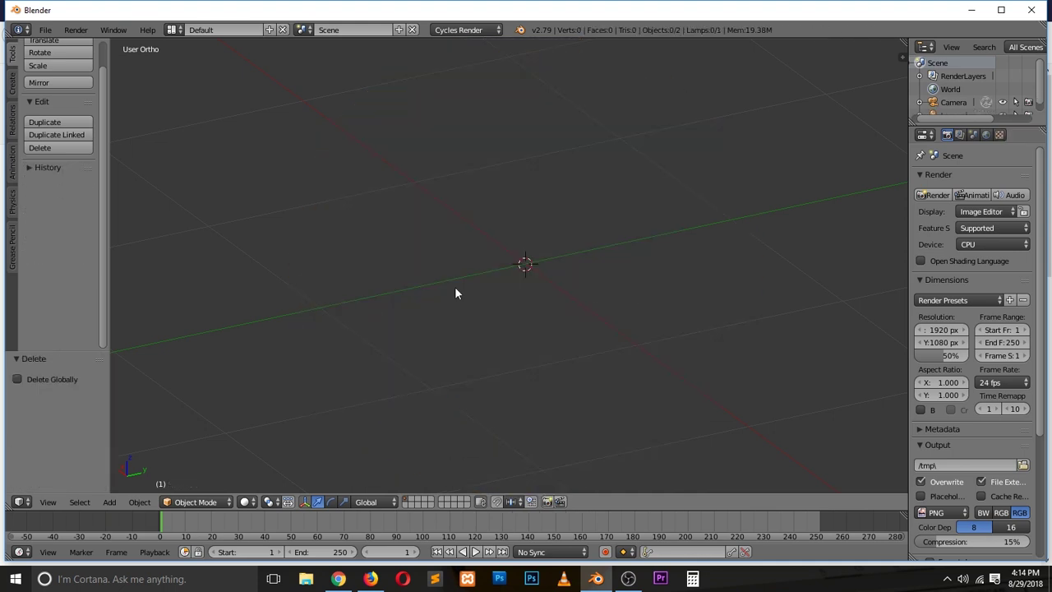
# Add a new ico sphere with 4 subdivisions at the 3D cursor
pyautogui.hotkey('shift', 'a')
pyautogui.moveTo(455, 286)
pyautogui.click(516, 340)
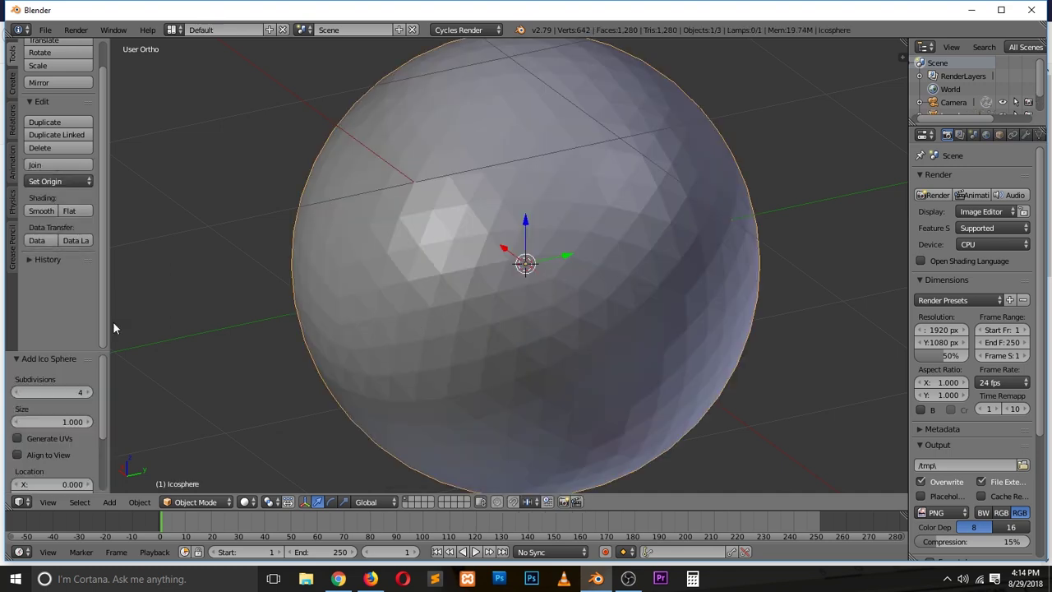
# In Edit Mode with vertex selection, bevel all the sphere's vertices by about 0.051
pyautogui.press('Tab')
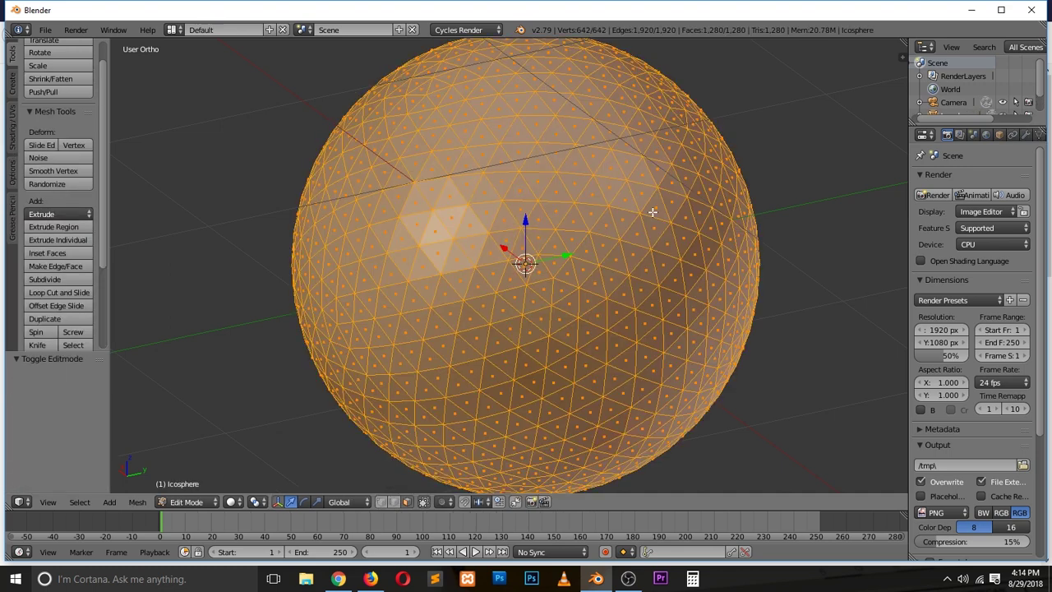
pyautogui.hotkey('ctrl', 'Tab')
pyautogui.click(642, 183)
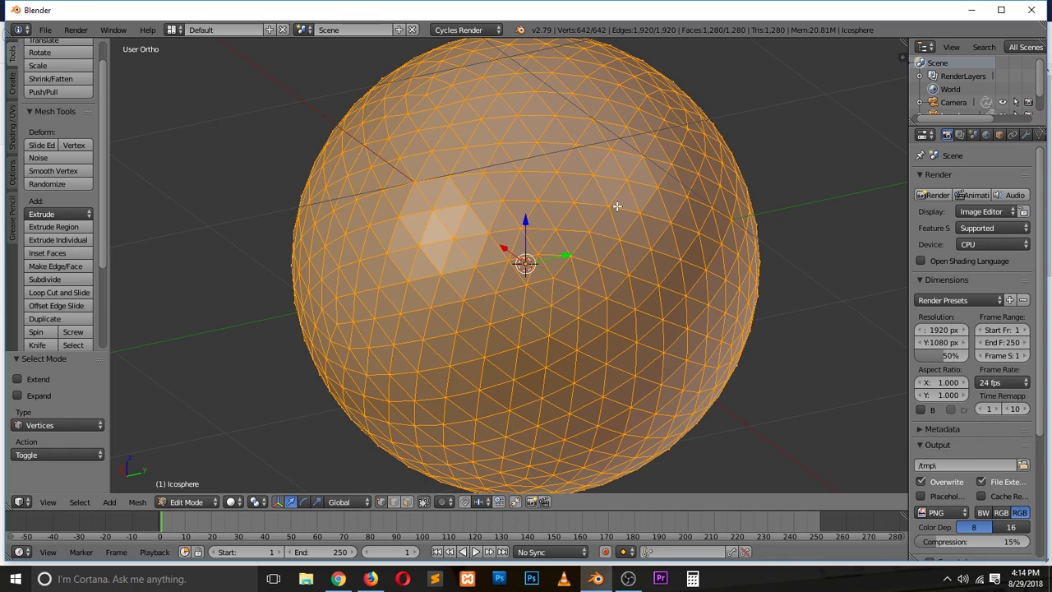
pyautogui.hotkey('ctrl', 'shift', 'b')
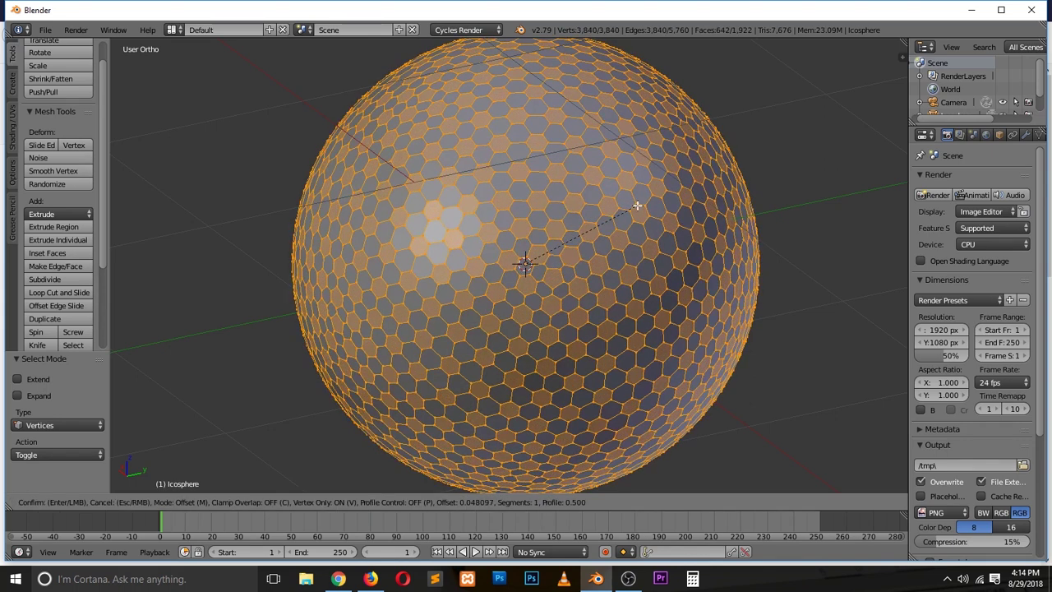
pyautogui.click(638, 205)
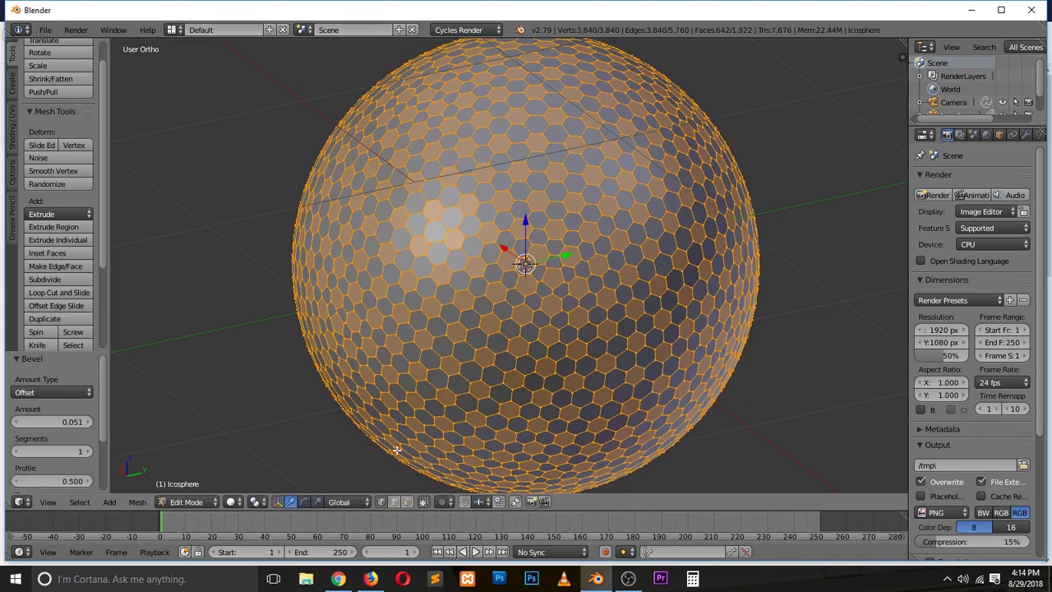
# Using face selection, inset the alternating selected hexagons by about 0.0084 and scale the inset faces
pyautogui.keyDown('shift'); pyautogui.click(408, 503); pyautogui.keyUp('shift')
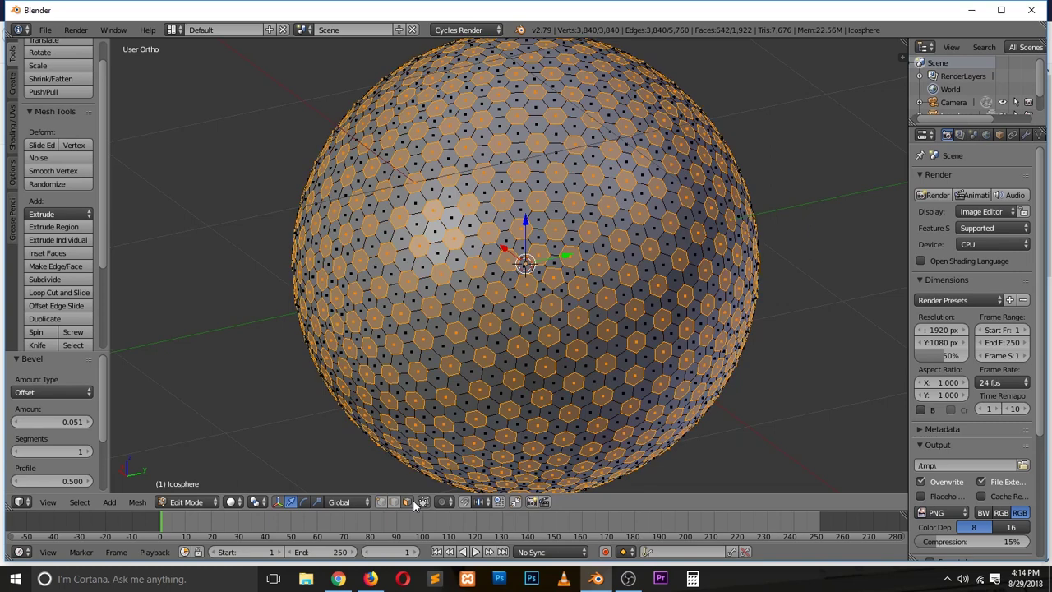
pyautogui.press('i')
pyautogui.click(785, 112)
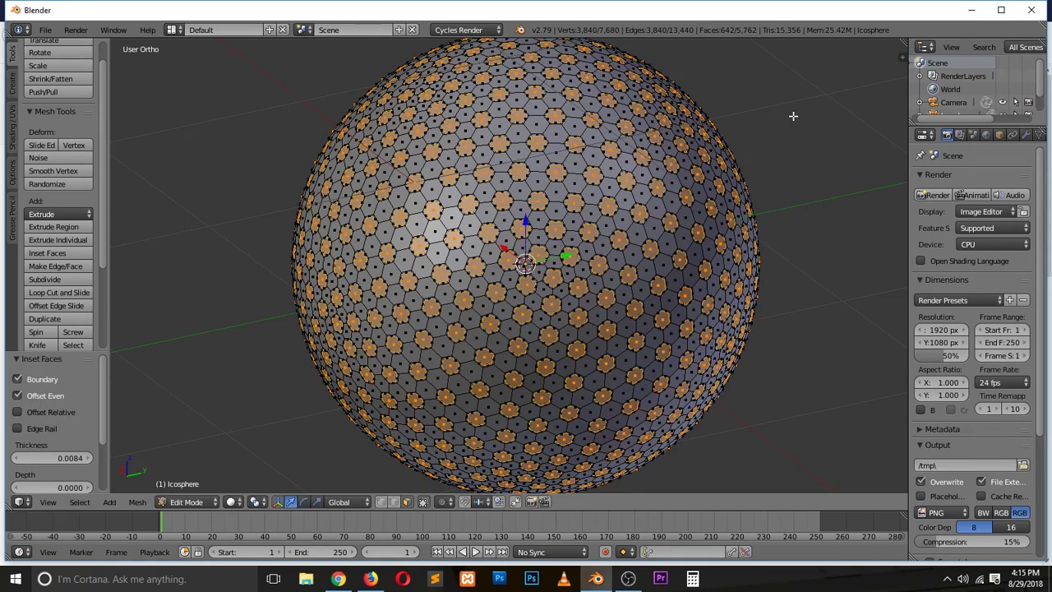
pyautogui.press('s')
pyautogui.click(786, 125)
# In Object Mode, give the ball a level 2 subdivision surface and move it about 1.575 along the Y axis
pyautogui.press('Tab')
pyautogui.hotkey('ctrl', '2')
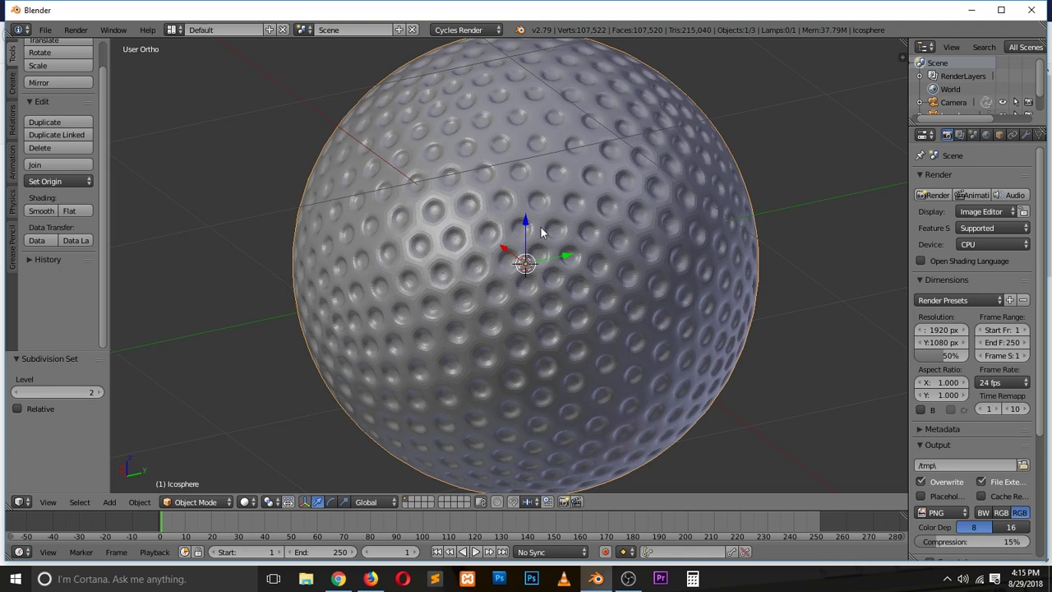
pyautogui.press('g')
pyautogui.press('y')
pyautogui.click(862, 158)
pyautogui.scroll(-2, 764, 160)
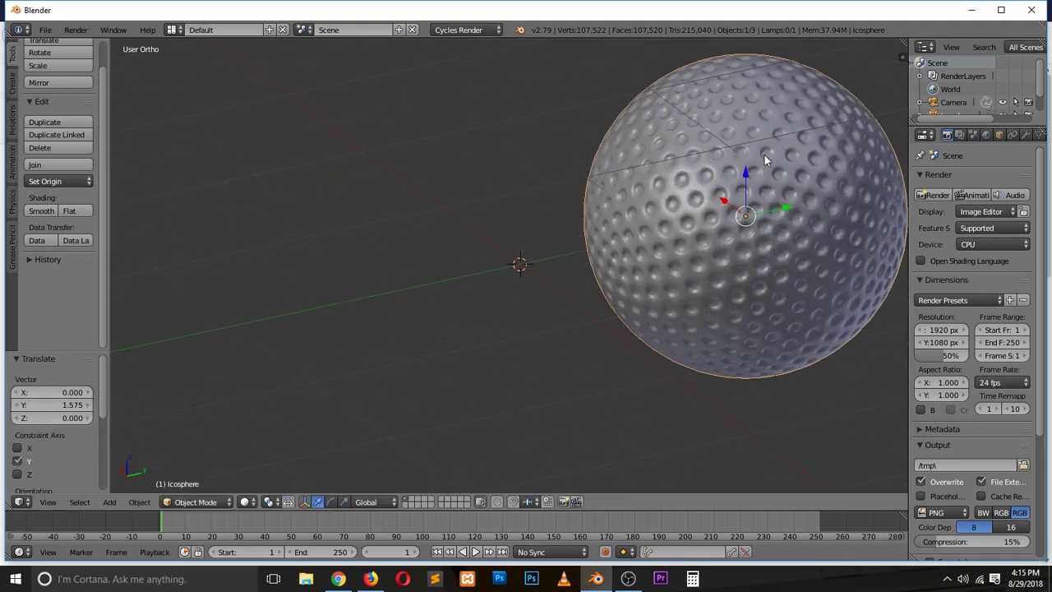
# Shade the ball smooth and compare its dimples with the golf ball photos in Firefox before returning to Blender
pyautogui.click(37, 211)
pyautogui.scroll(4, 610, 152)
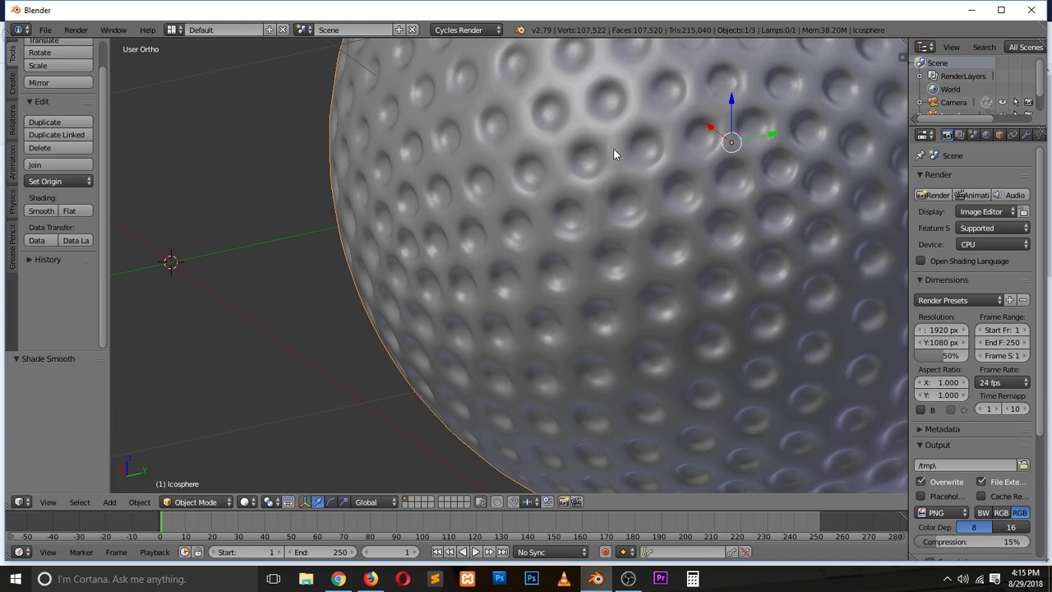
pyautogui.click(371, 579)
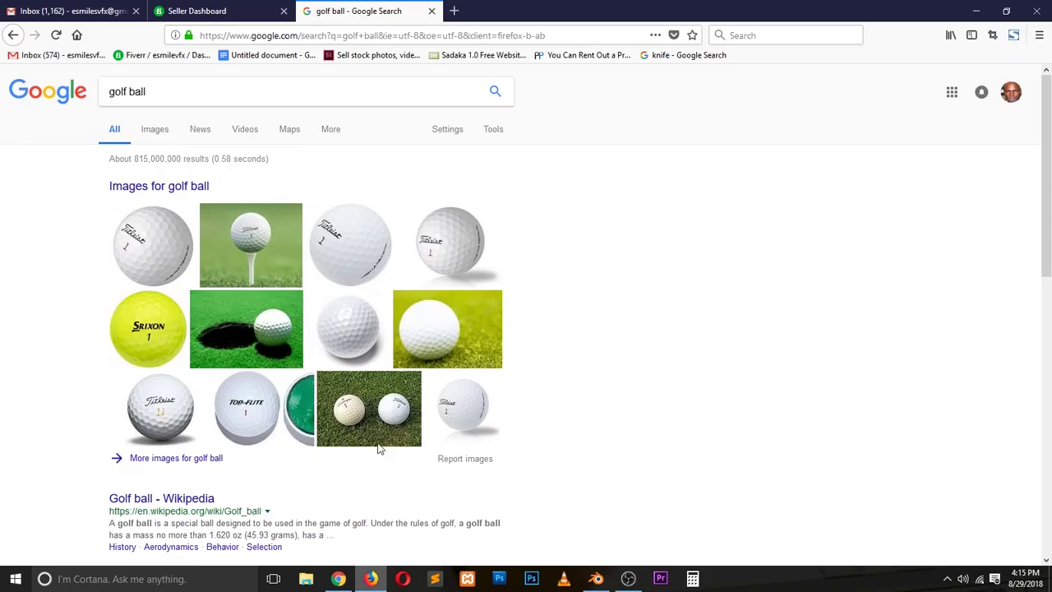
pyautogui.click(596, 578)
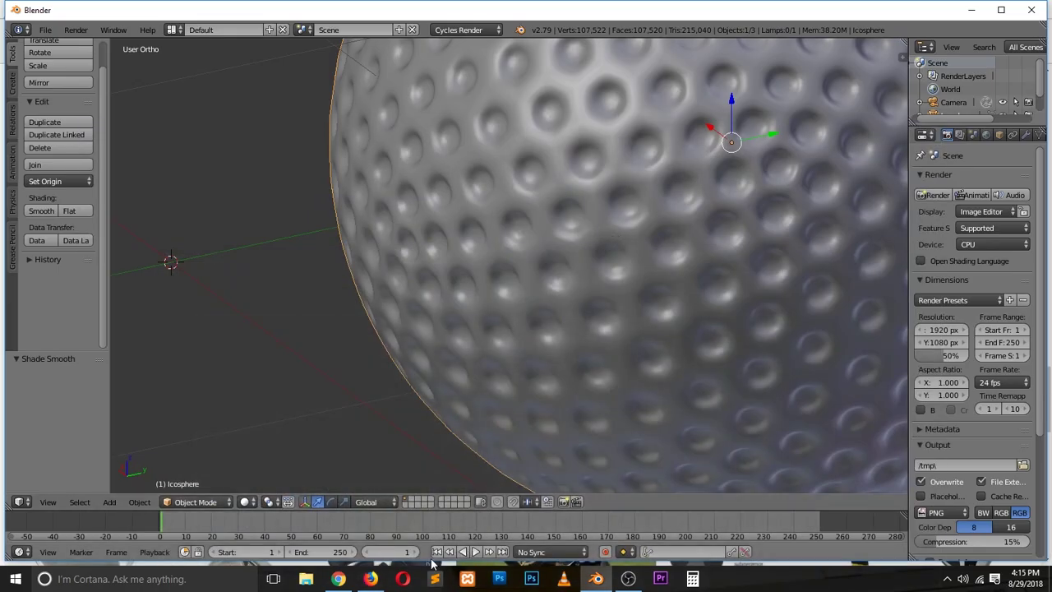
# Add a second ico sphere with 4 subdivisions beside the dimpled ball
pyautogui.scroll(-6, 477, 264)
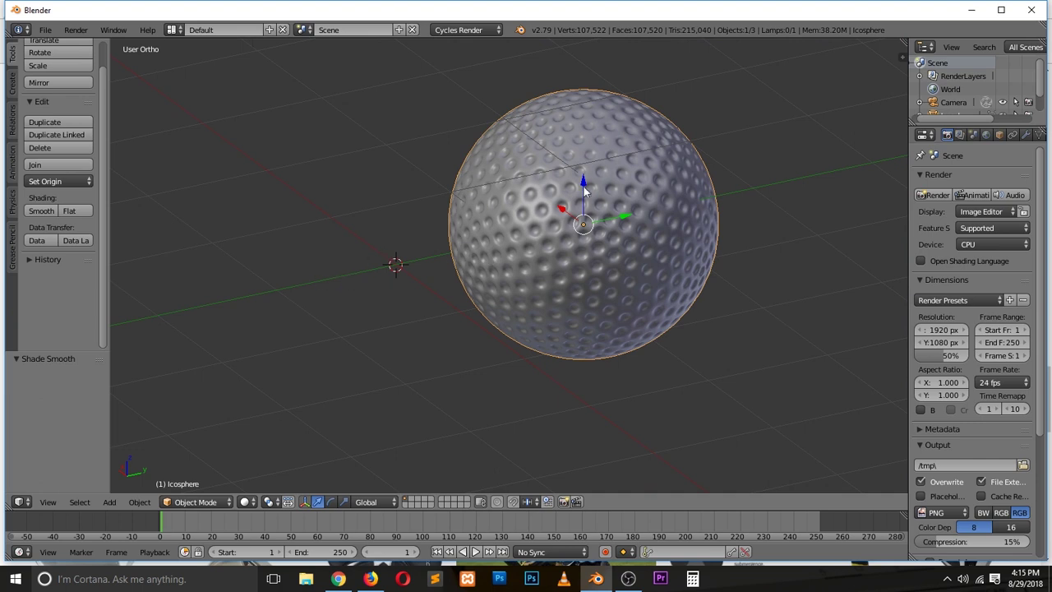
pyautogui.keyDown('ctrl'); pyautogui.hscroll(-3, 566, 198); pyautogui.keyUp('ctrl')
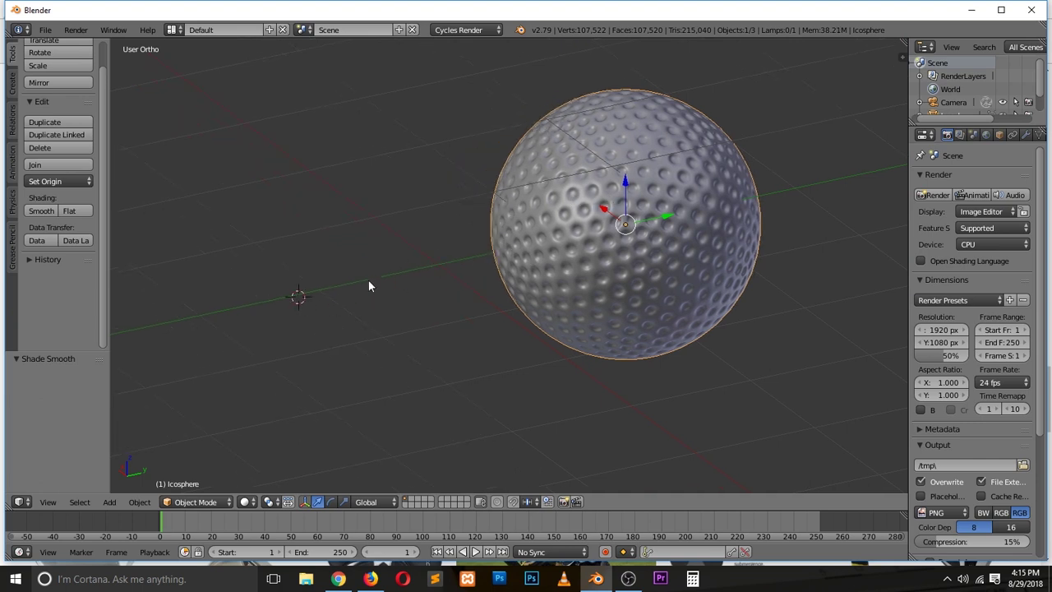
pyautogui.hotkey('shift', 'a')
pyautogui.moveTo(309, 276)
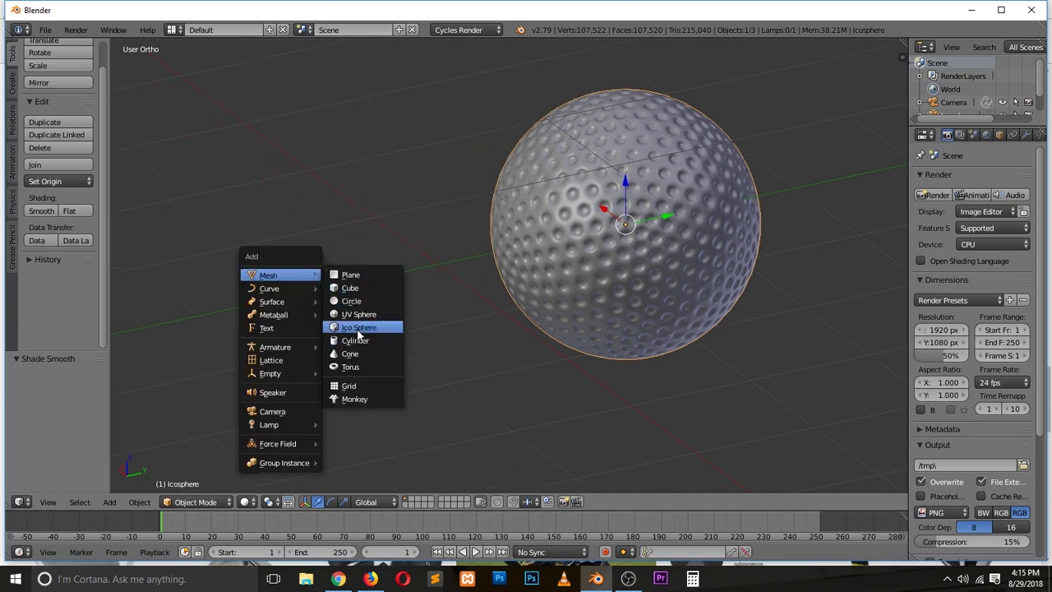
pyautogui.click(358, 328)
pyautogui.scroll(3, 363, 291)
pyautogui.keyDown('ctrl'); pyautogui.hscroll(-1, 362, 291); pyautogui.keyUp('ctrl')
pyautogui.scroll(-3, 416, 262)
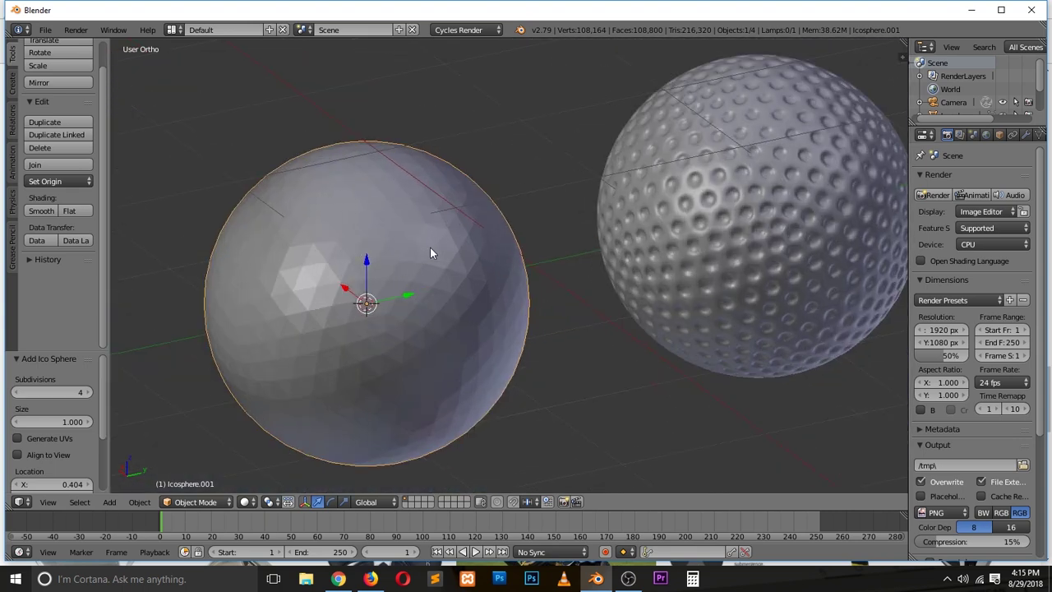
# In Edit Mode with vertex selection, bevel all the new sphere's vertices by about 0.053 and select the whole mesh
pyautogui.press('Tab')
pyautogui.scroll(2, 409, 231)
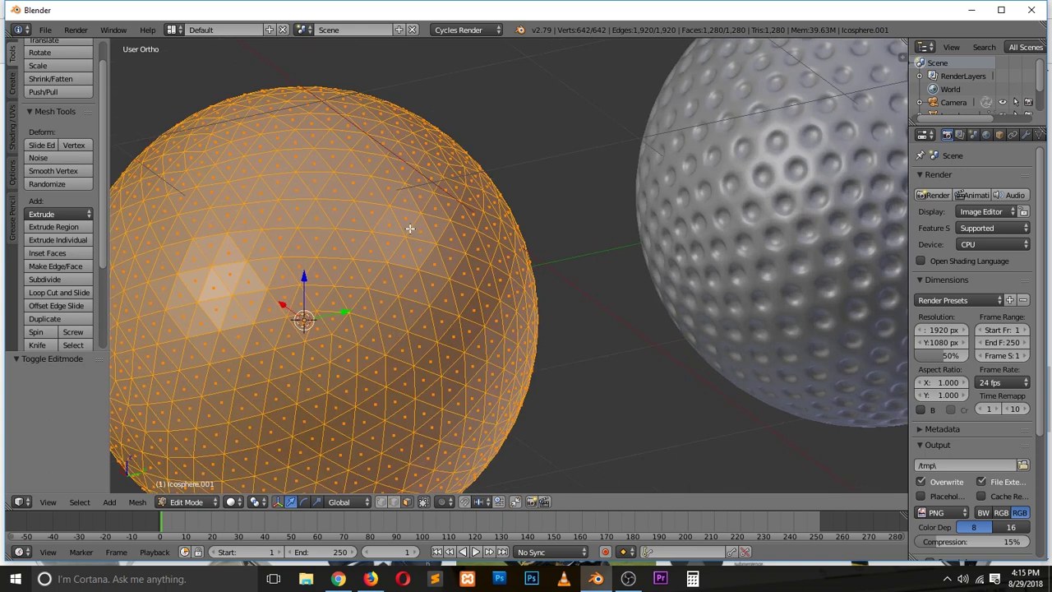
pyautogui.hotkey('ctrl', 'Tab')
pyautogui.click(393, 224)
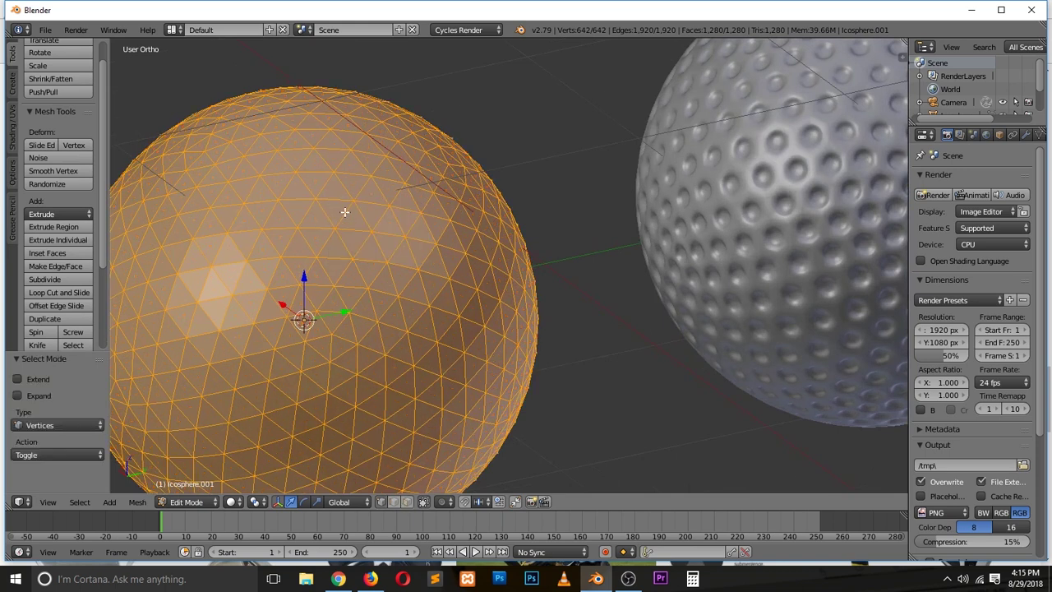
pyautogui.keyDown('ctrl'); pyautogui.hscroll(-2, 346, 213); pyautogui.keyUp('ctrl')
pyautogui.scroll(2, 432, 254)
pyautogui.scroll(-2, 501, 285)
pyautogui.scroll(1, 462, 276)
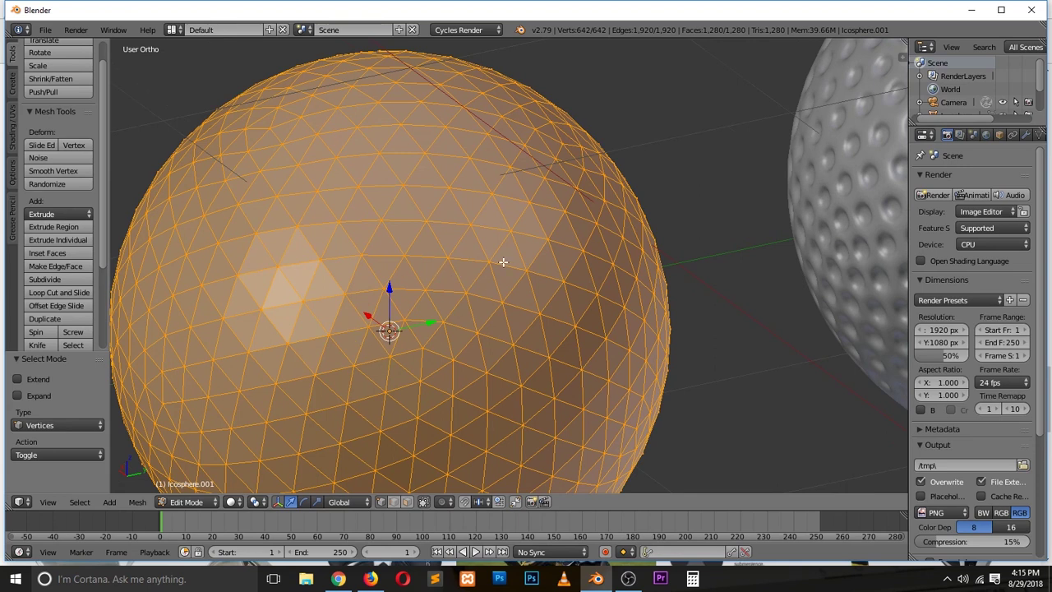
pyautogui.hotkey('ctrl', 'shift', 'b')
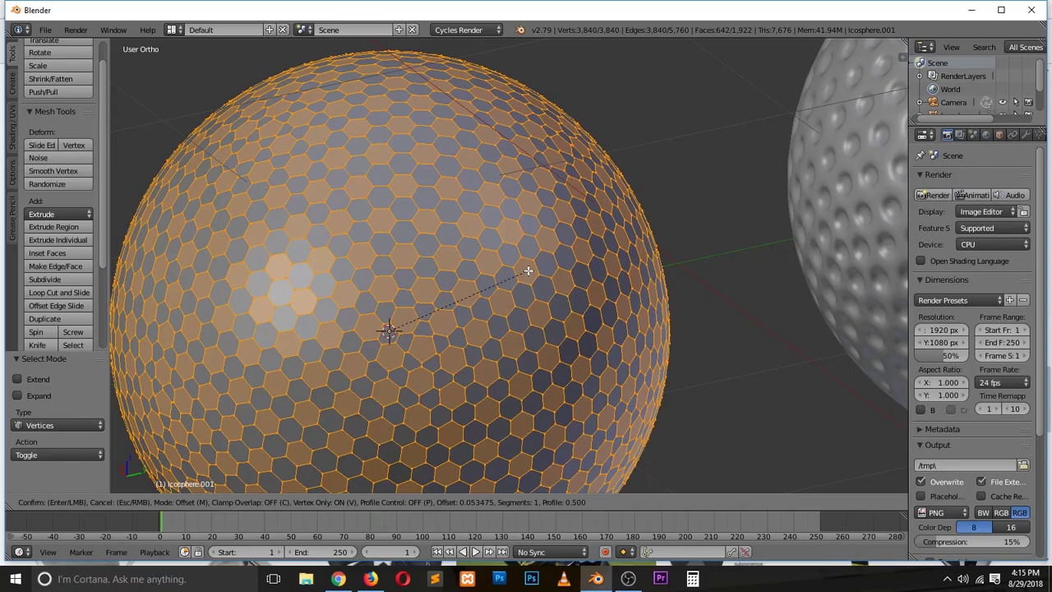
pyautogui.click(529, 270)
pyautogui.press('a')
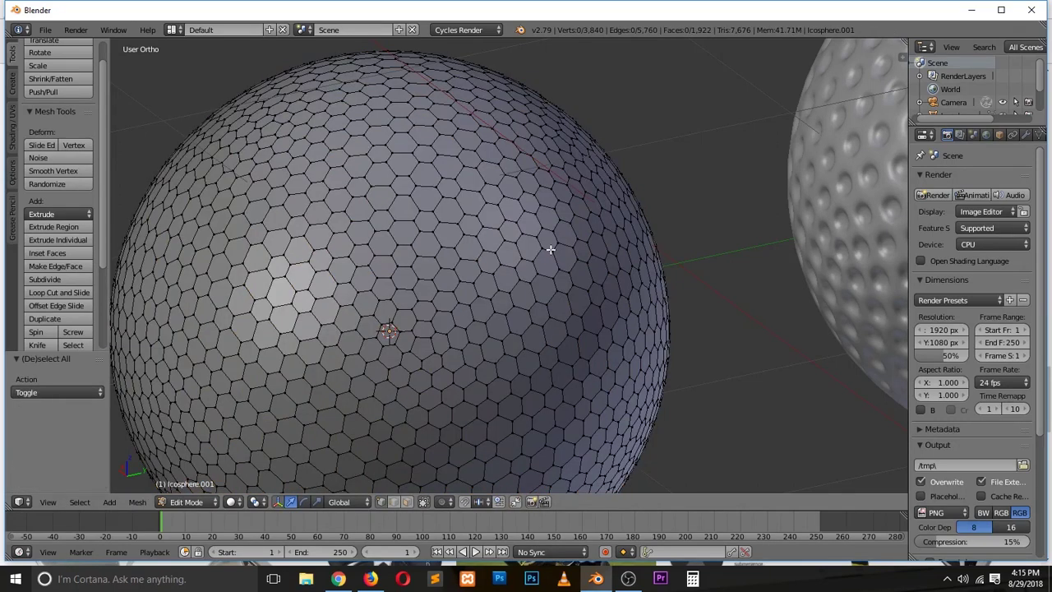
pyautogui.press('a')
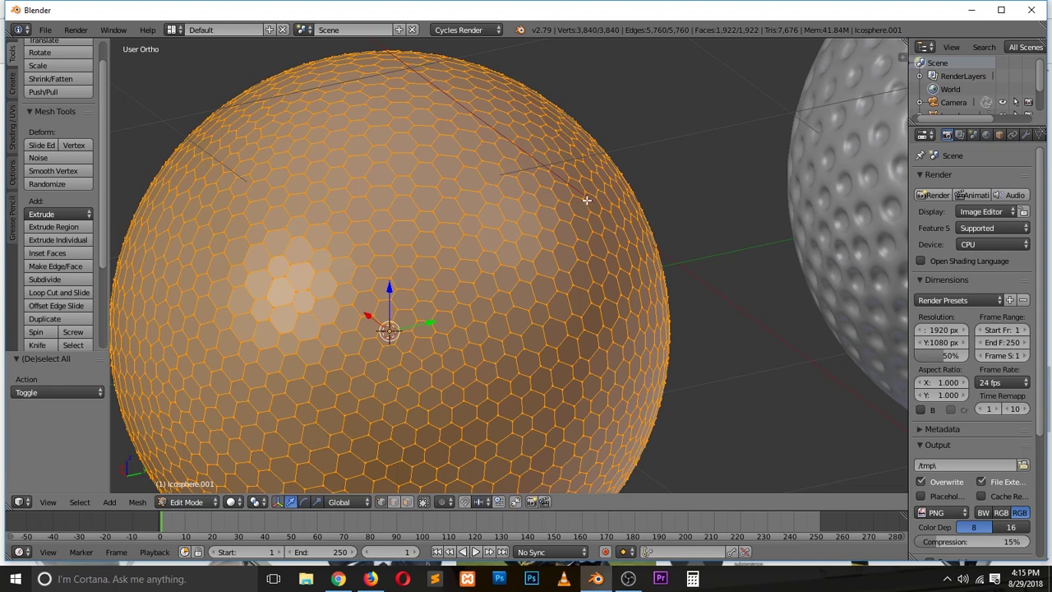
pyautogui.click(78, 240)
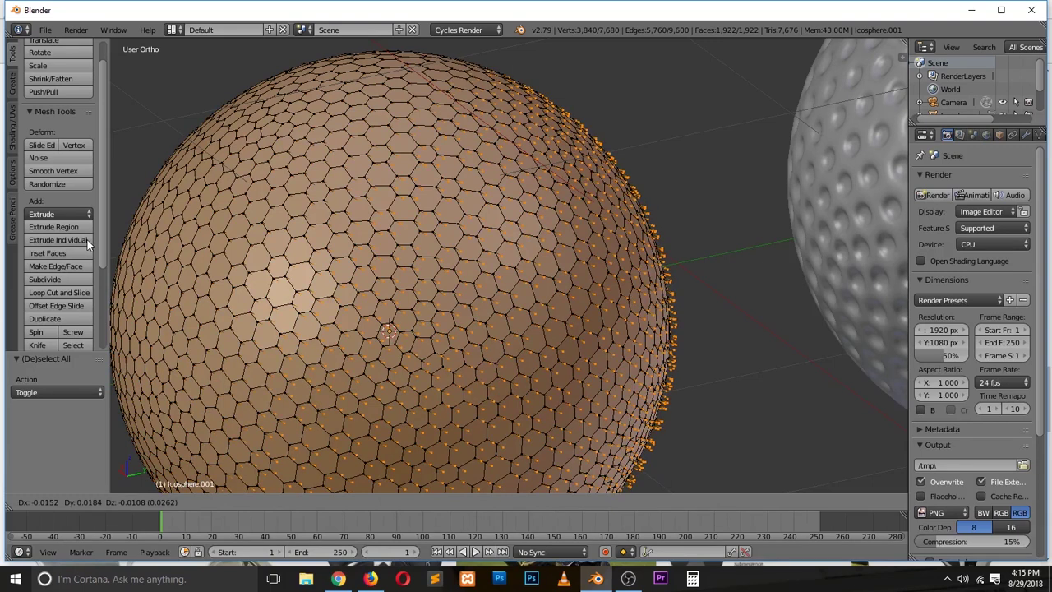
pyautogui.click(87, 238)
pyautogui.hotkey('ctrl', 'z')
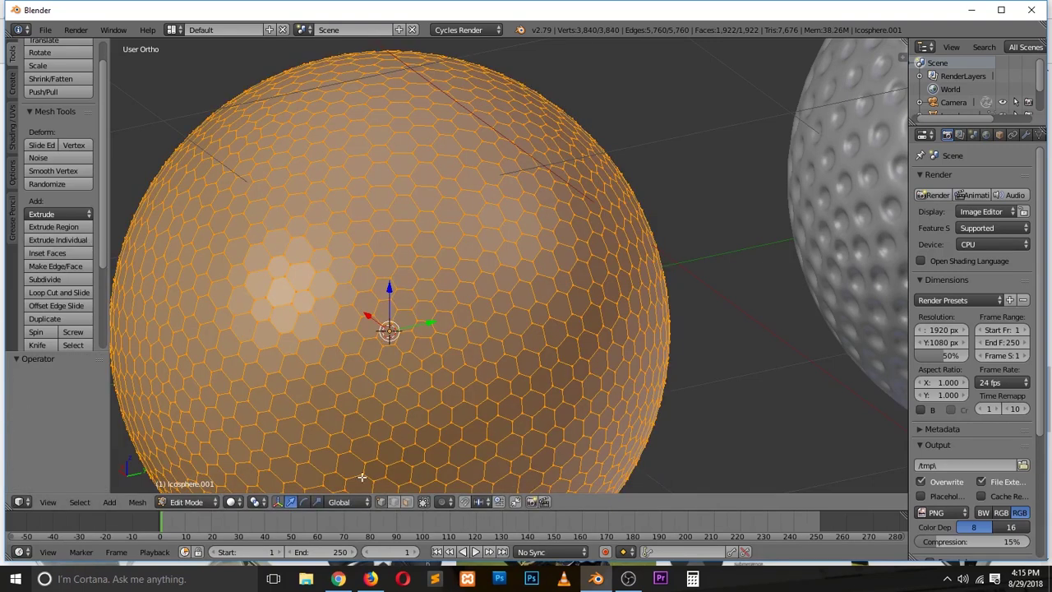
# Switch to face selection and extrude all the sphere's faces individually with an offset of 0
pyautogui.click(406, 503)
pyautogui.click(75, 240)
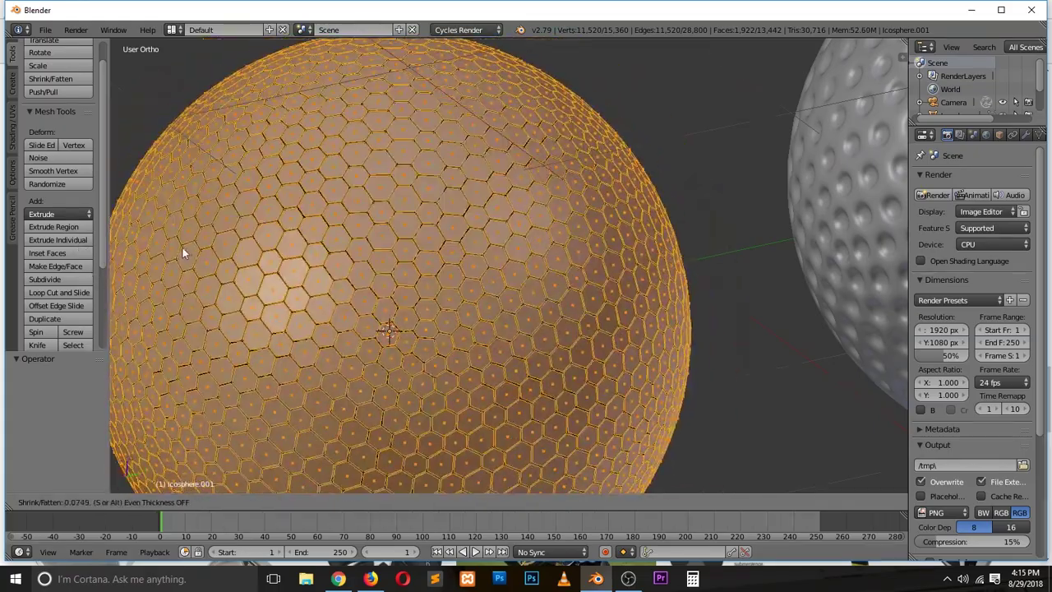
pyautogui.rightClick(182, 247)
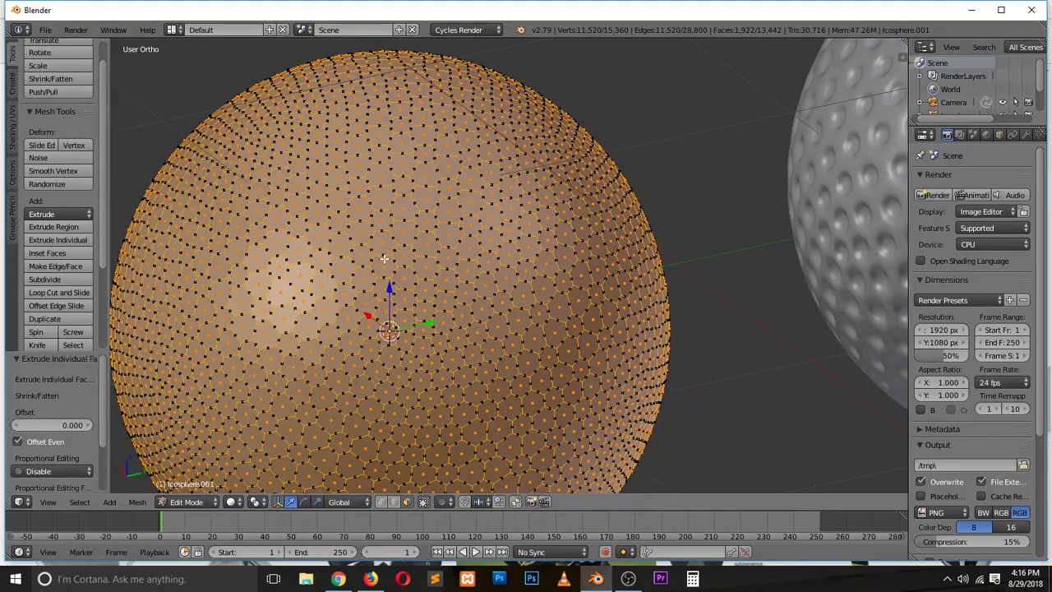
# Set the pivot point to Individual Origins and scale all the extruded faces to about 0.899
pyautogui.scroll(2, 384, 259)
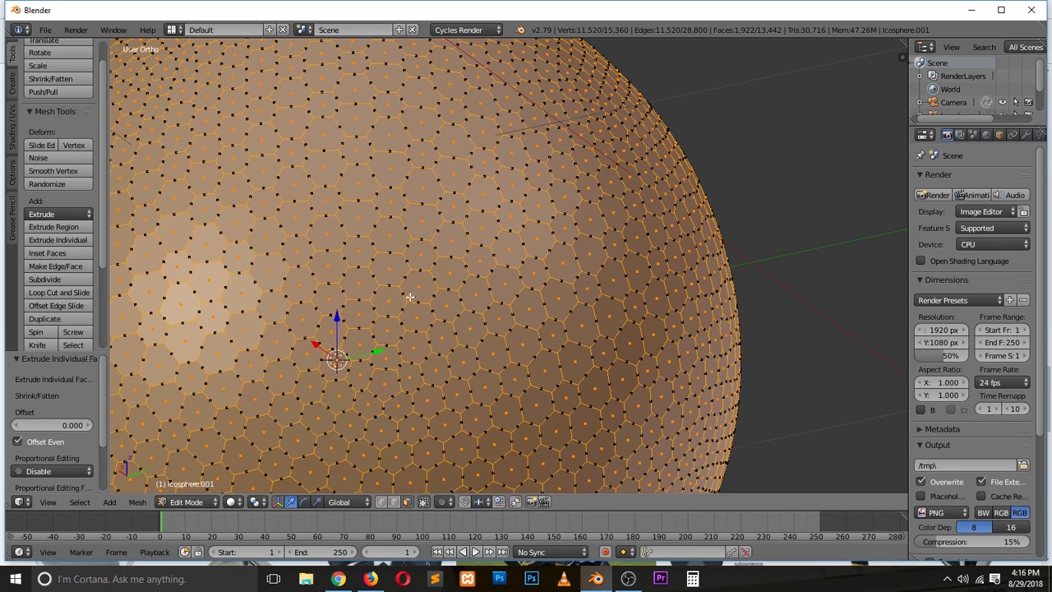
pyautogui.press('Tab')
pyautogui.press('Tab')
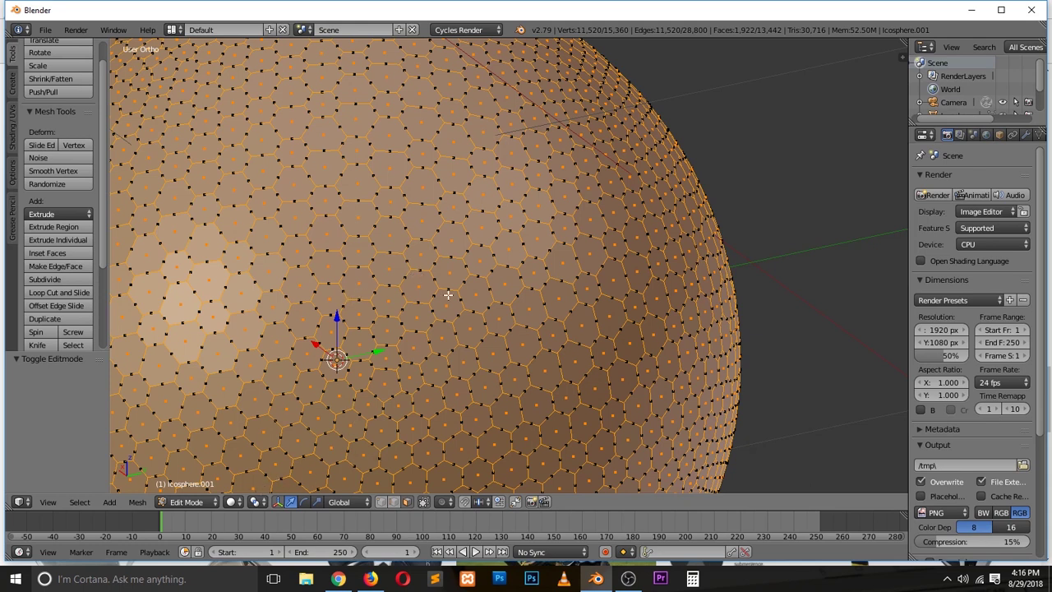
pyautogui.scroll(5, 405, 280)
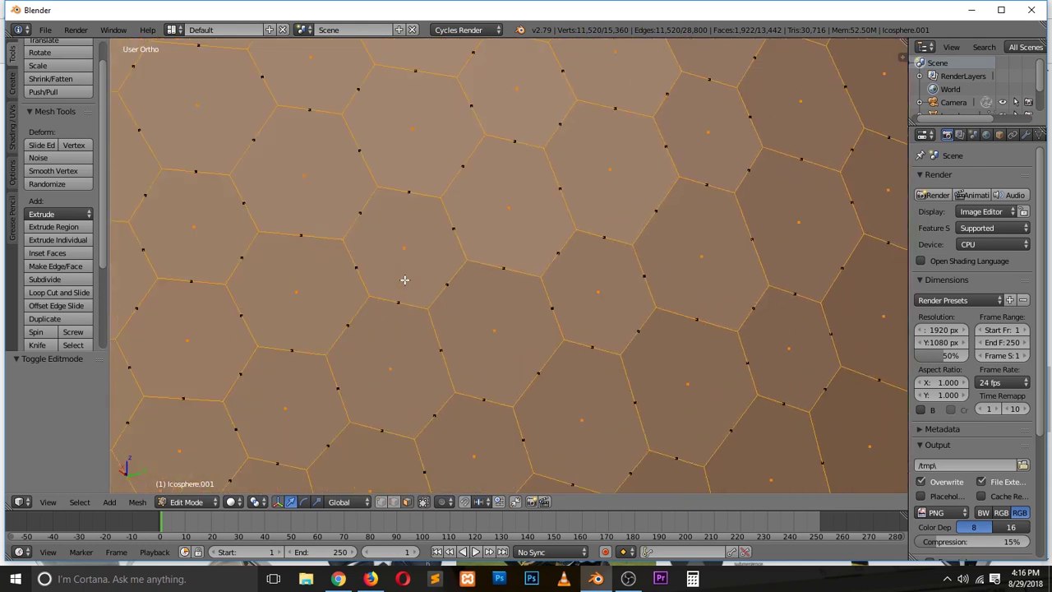
pyautogui.click(253, 503)
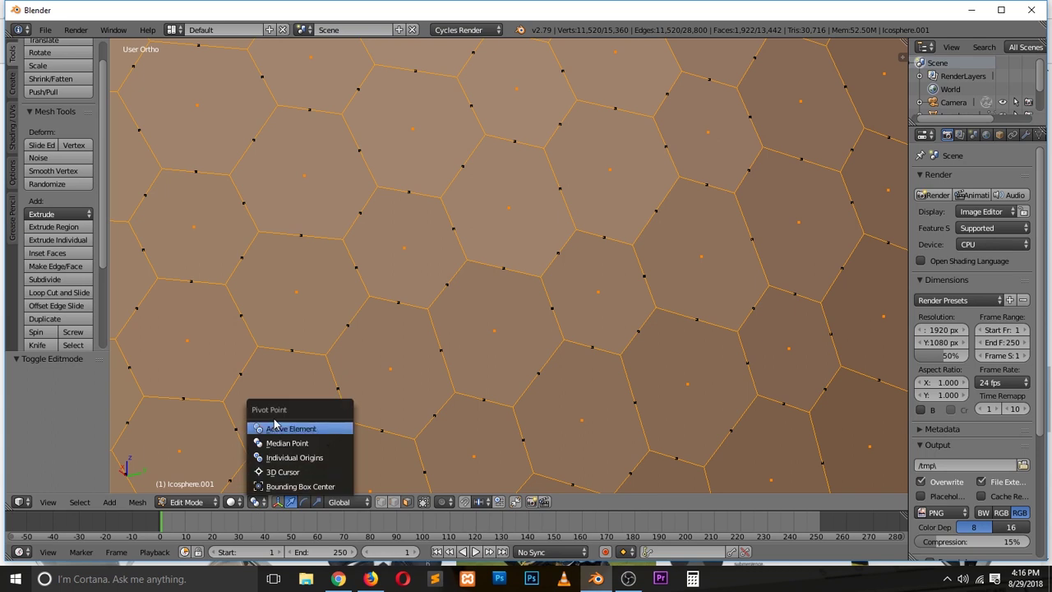
pyautogui.click(293, 457)
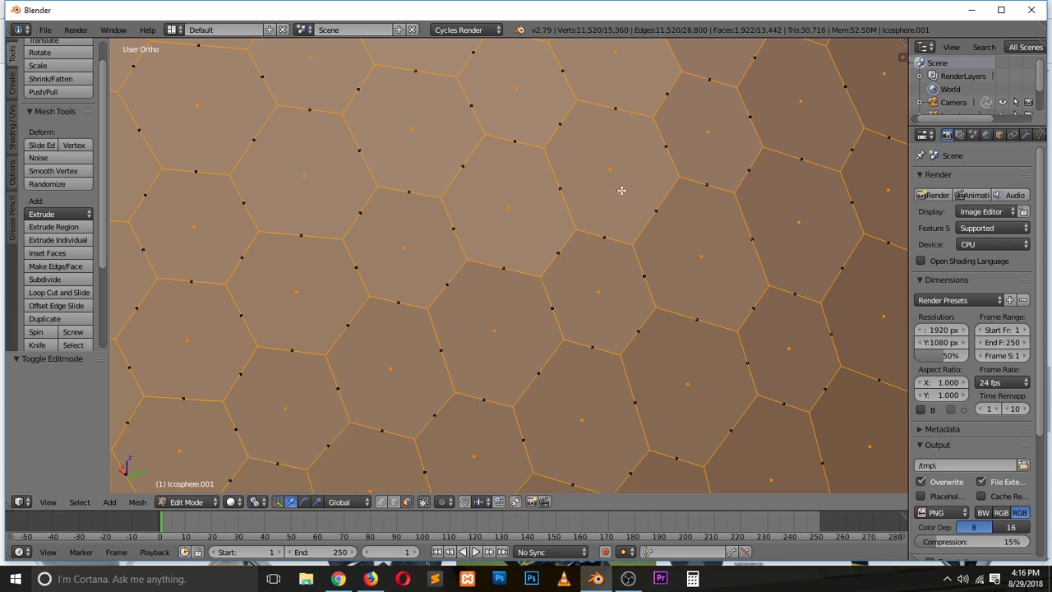
pyautogui.press('s')
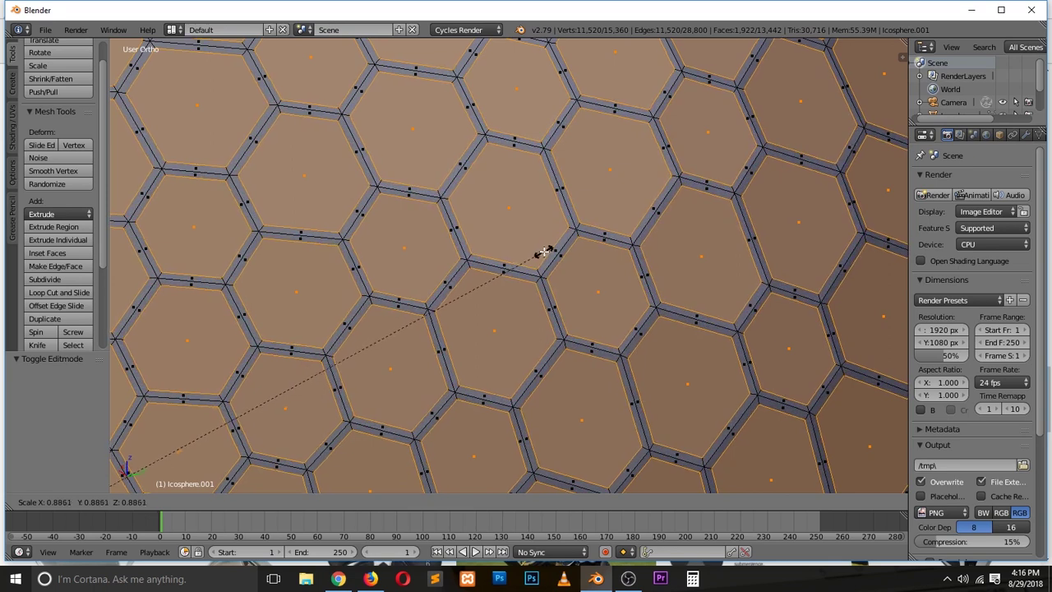
pyautogui.click(542, 242)
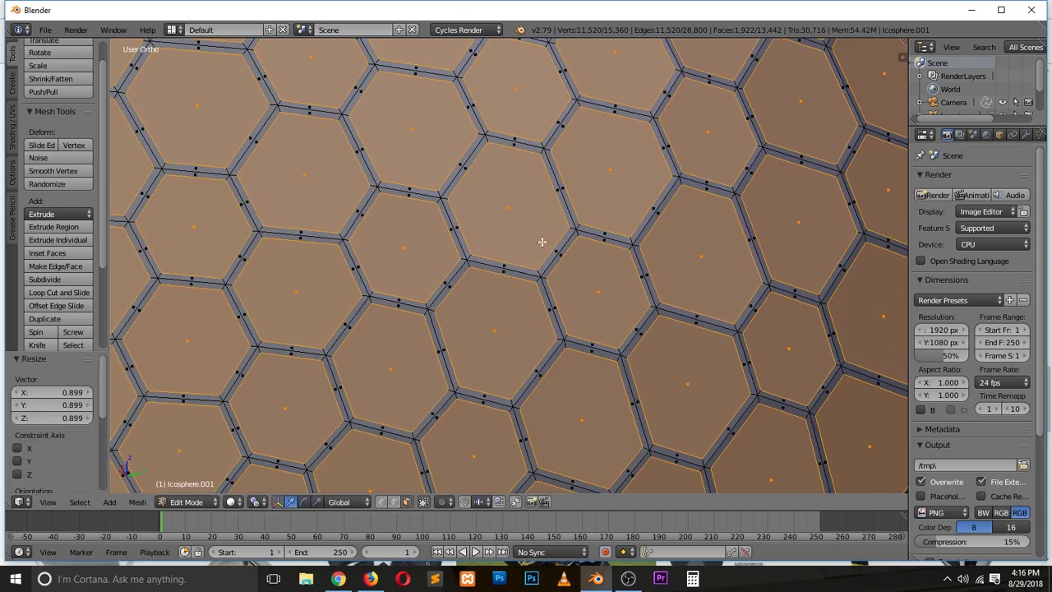
# In Object Mode, add a level 2 Subdivision Surface to the new sphere and inspect its surface beside the first ball
pyautogui.press('Tab')
pyautogui.scroll(-3, 541, 240)
pyautogui.hotkey('ctrl', '2')
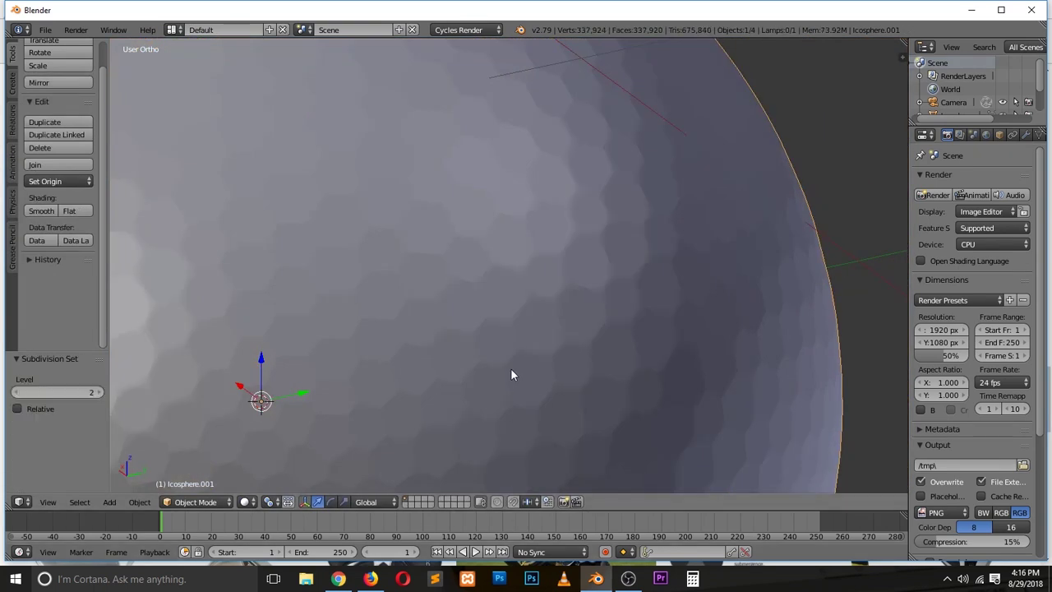
pyautogui.scroll(-3, 518, 353)
pyautogui.scroll(2, 318, 315)
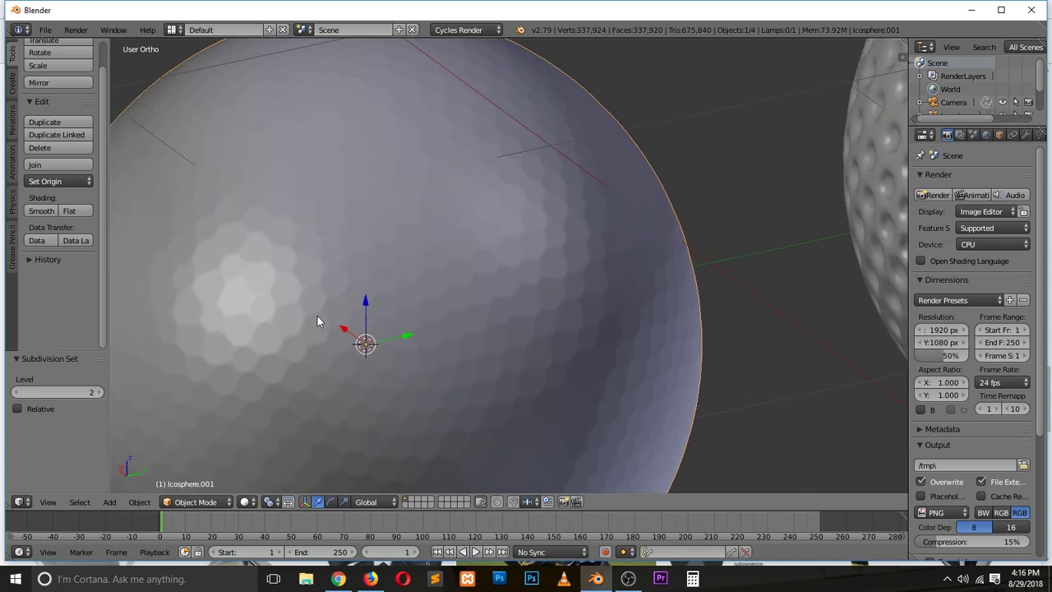
pyautogui.moveTo(317, 316); pyautogui.dragTo(310, 336, button='middle')
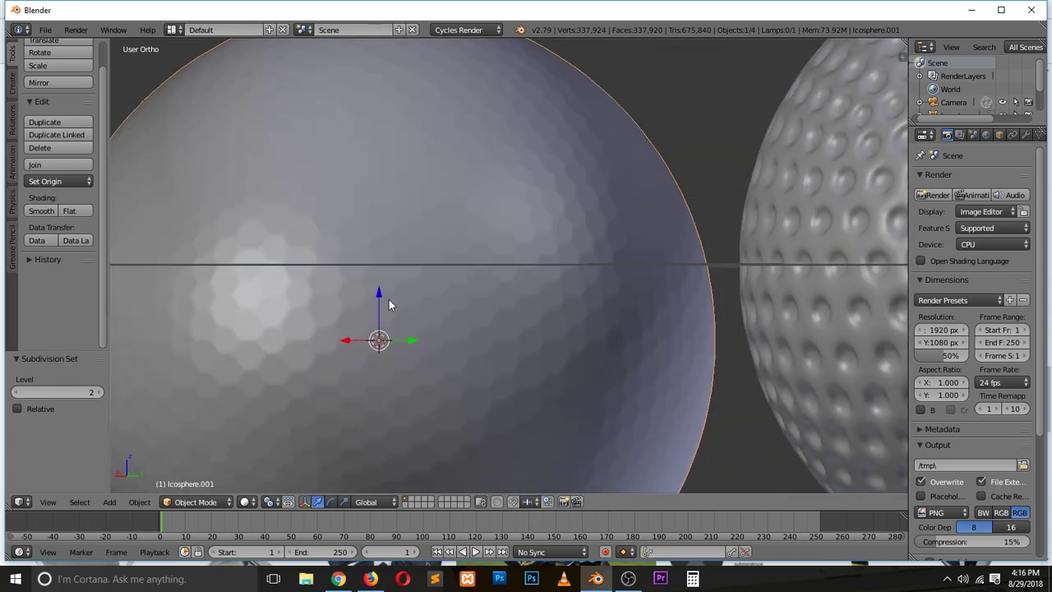
pyautogui.scroll(-3, 528, 267)
pyautogui.scroll(3, 528, 266)
# In Edit Mode, inset all the selected faces with thickness 0 and scale them about their individual origins to about 0.88
pyautogui.press('Tab')
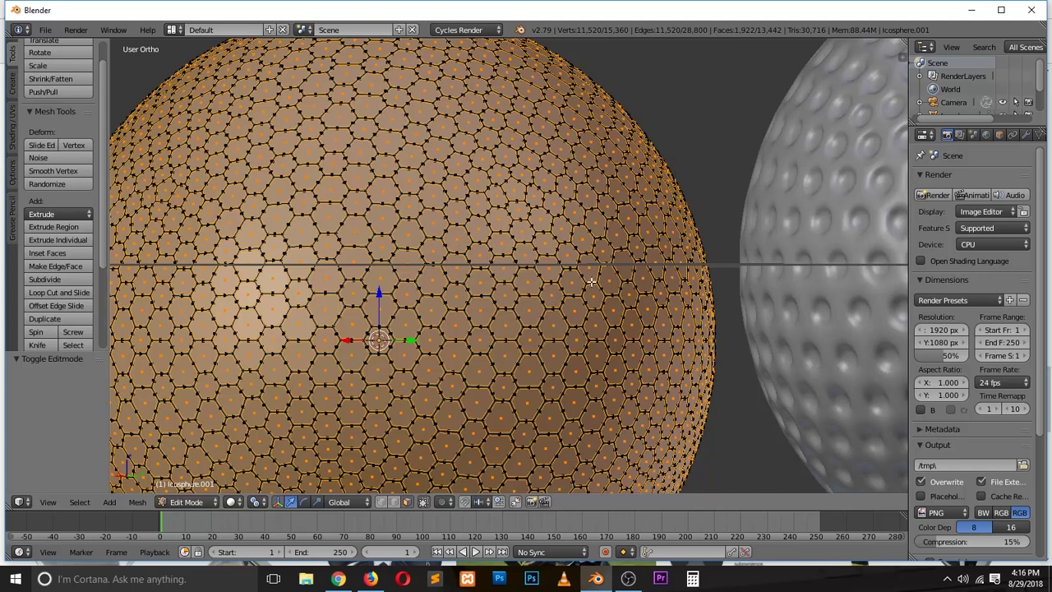
pyautogui.click(257, 501)
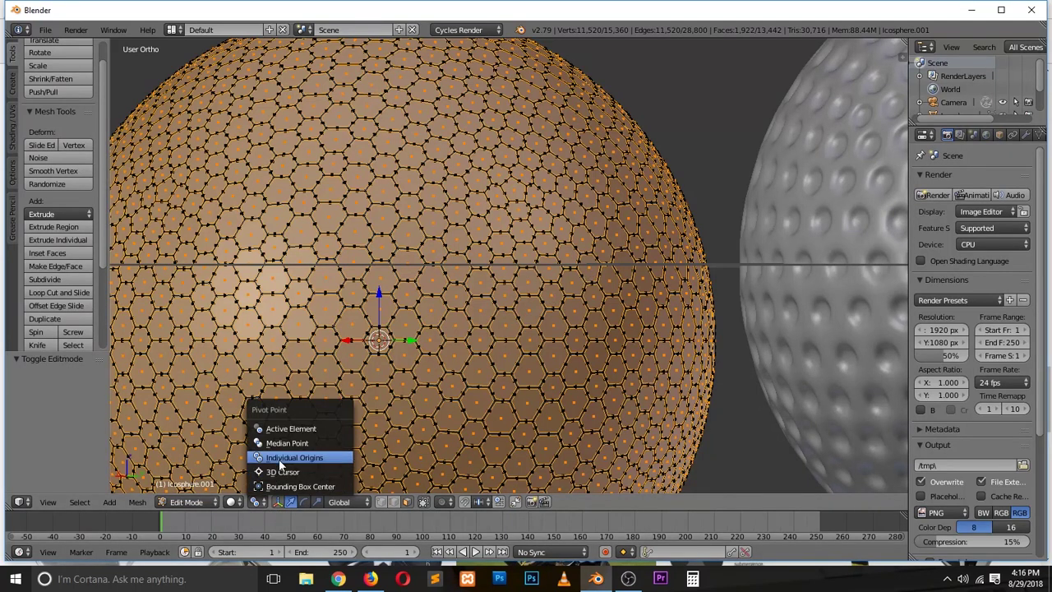
pyautogui.click(280, 460)
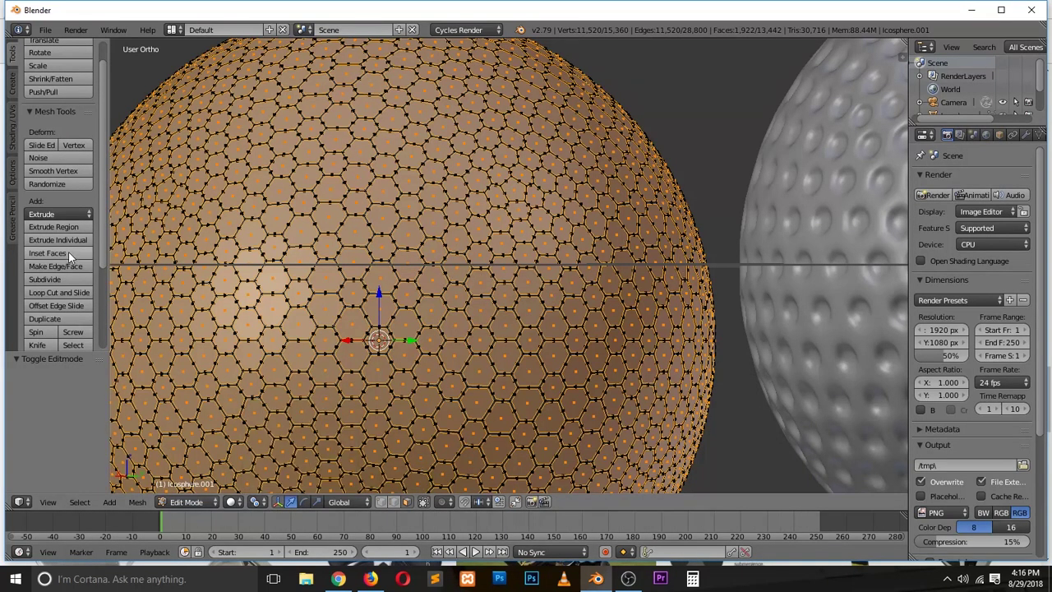
pyautogui.scroll(3, 407, 270)
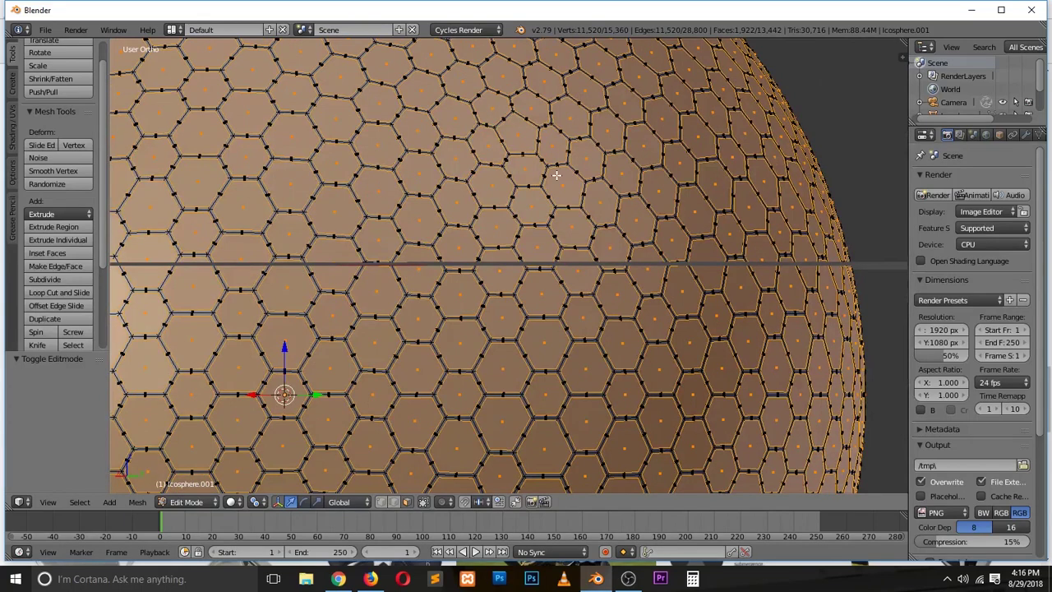
pyautogui.press('i')
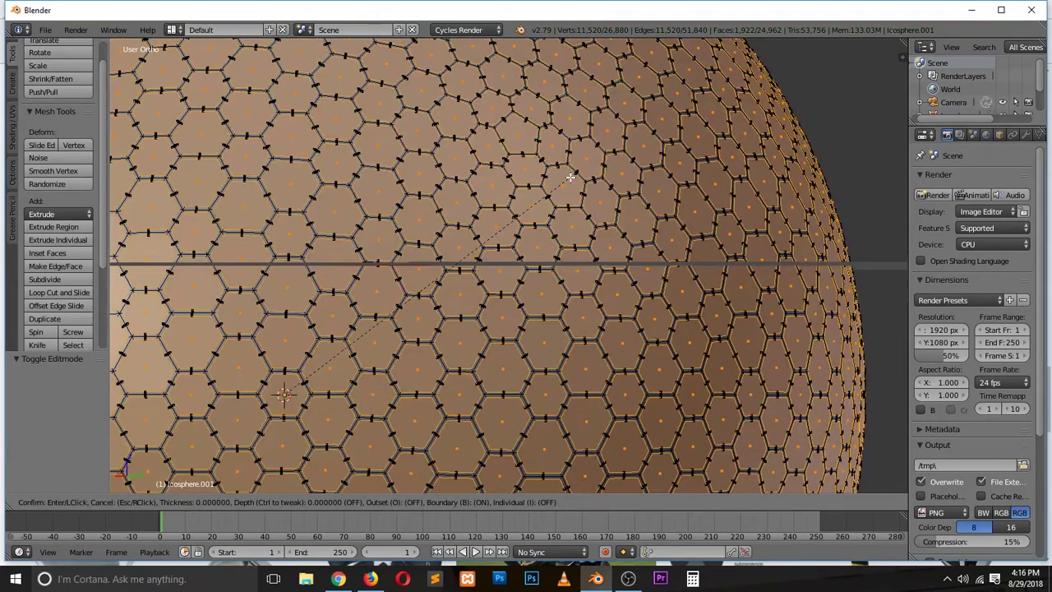
pyautogui.press('Return')
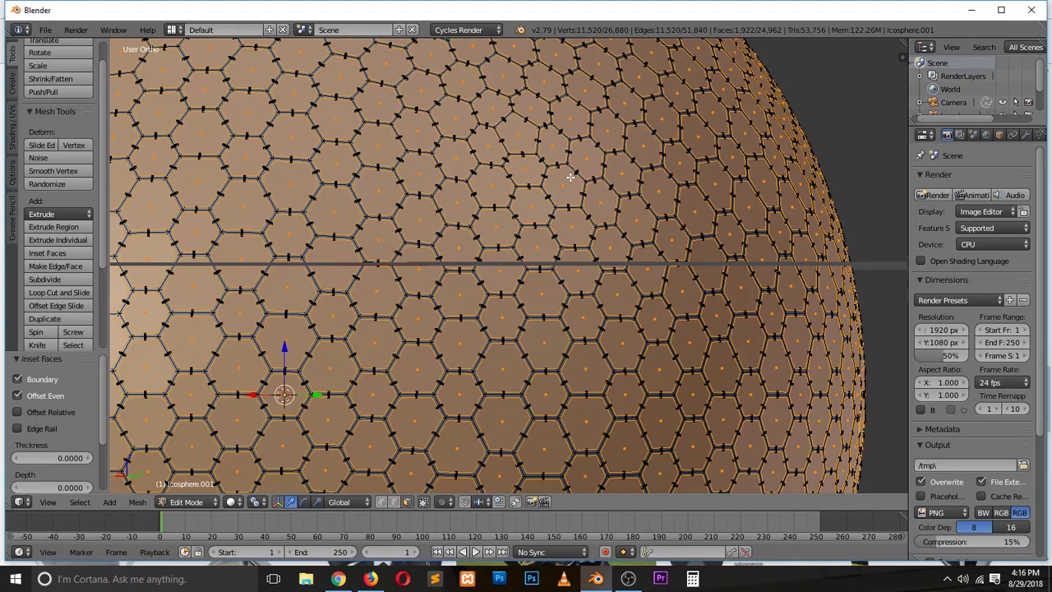
pyautogui.press('s')
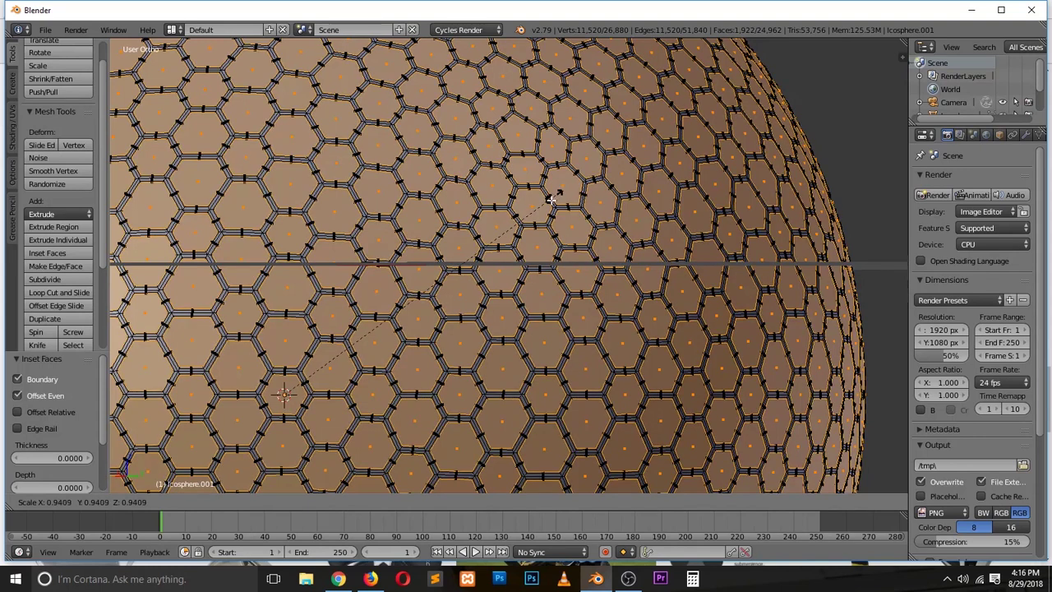
pyautogui.click(540, 206)
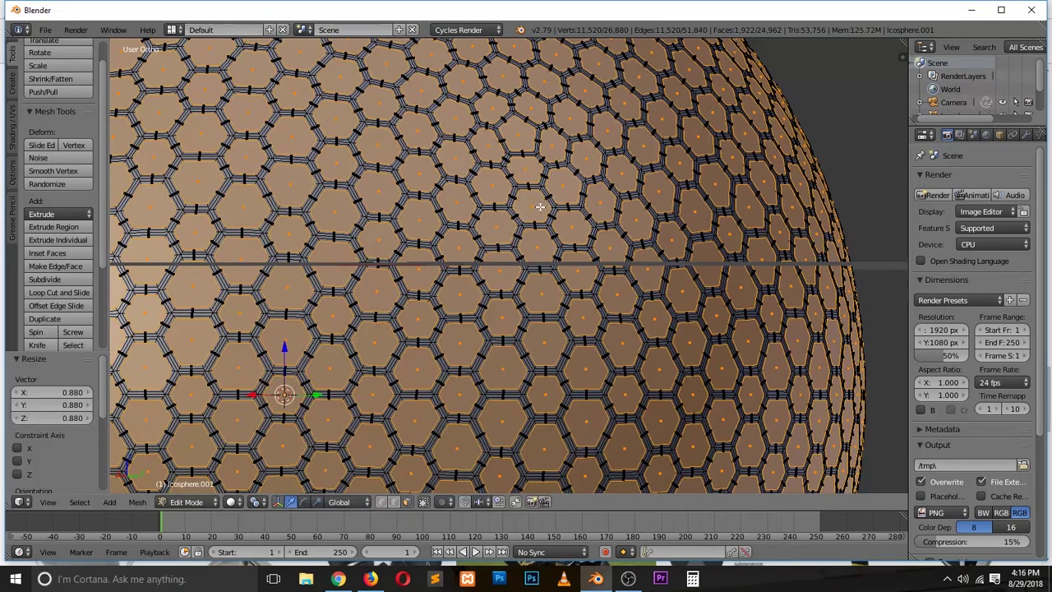
# Hide the subdivision modifier in the viewport and scale the selected faces about the Median Point to about 0.989
pyautogui.click(1026, 135)
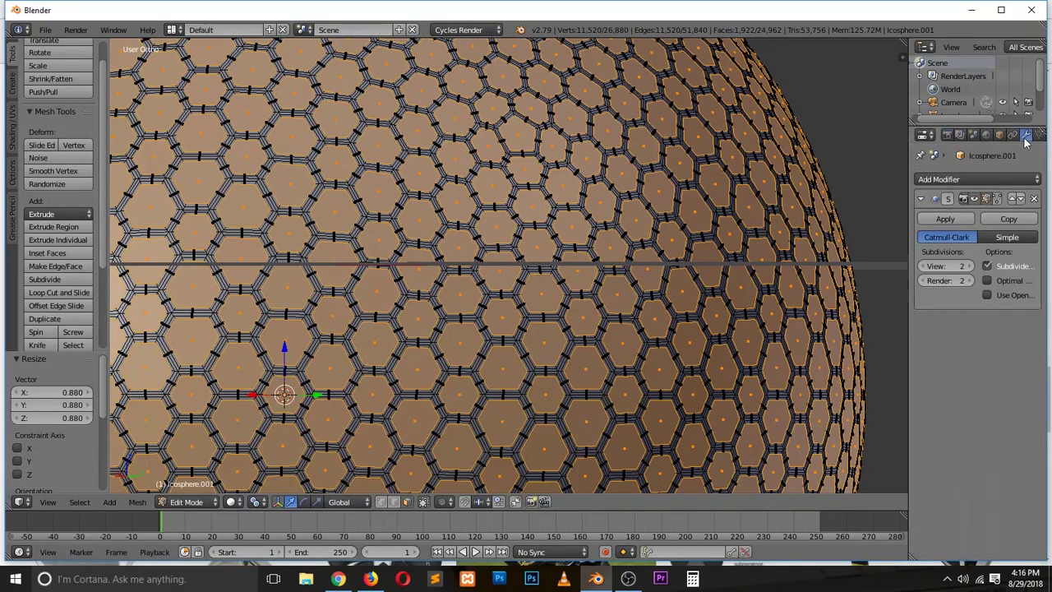
pyautogui.click(257, 501)
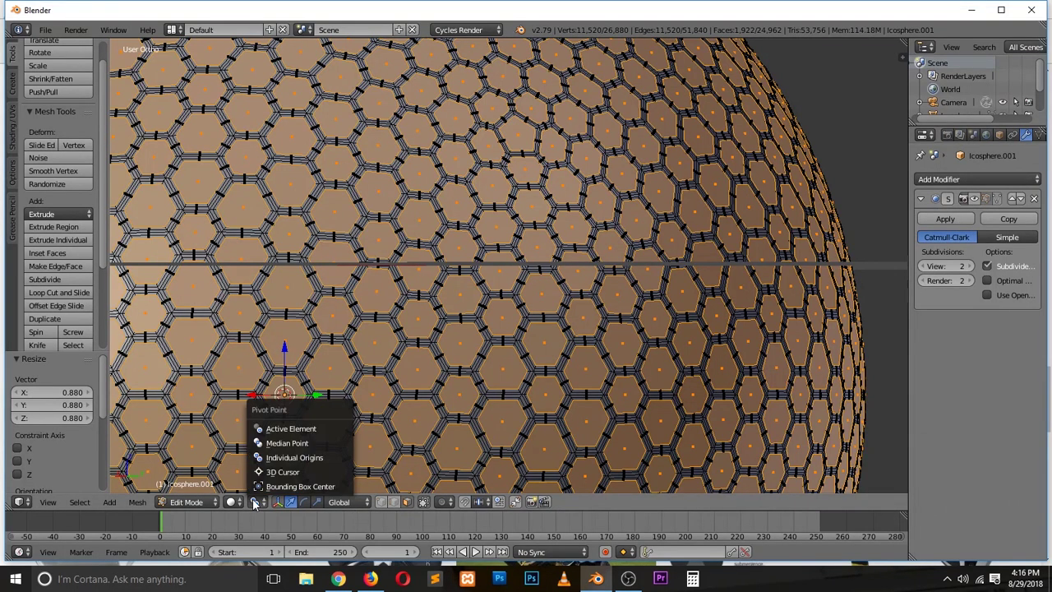
pyautogui.click(298, 442)
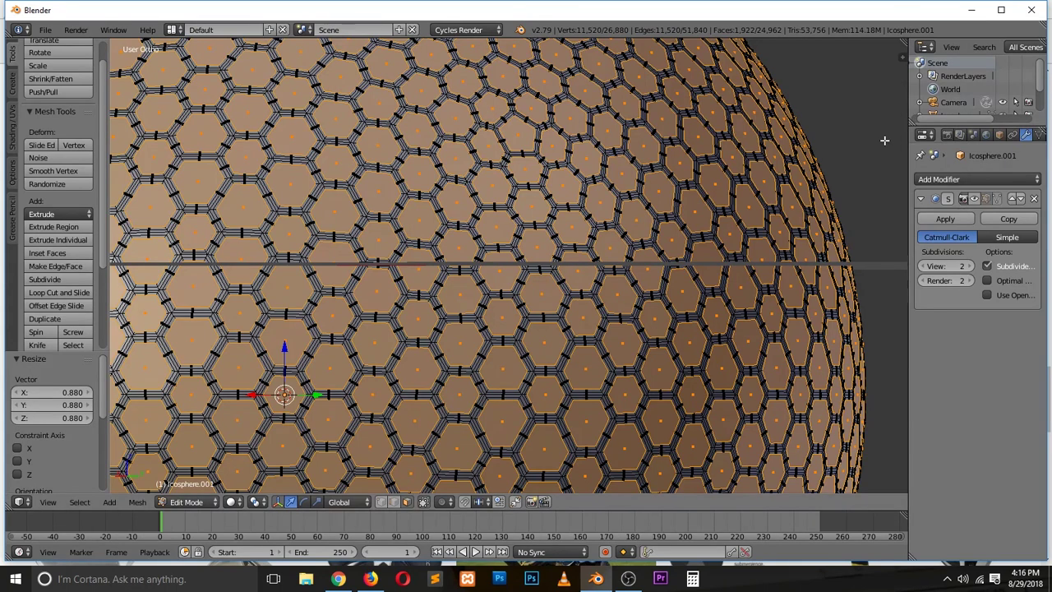
pyautogui.press('s')
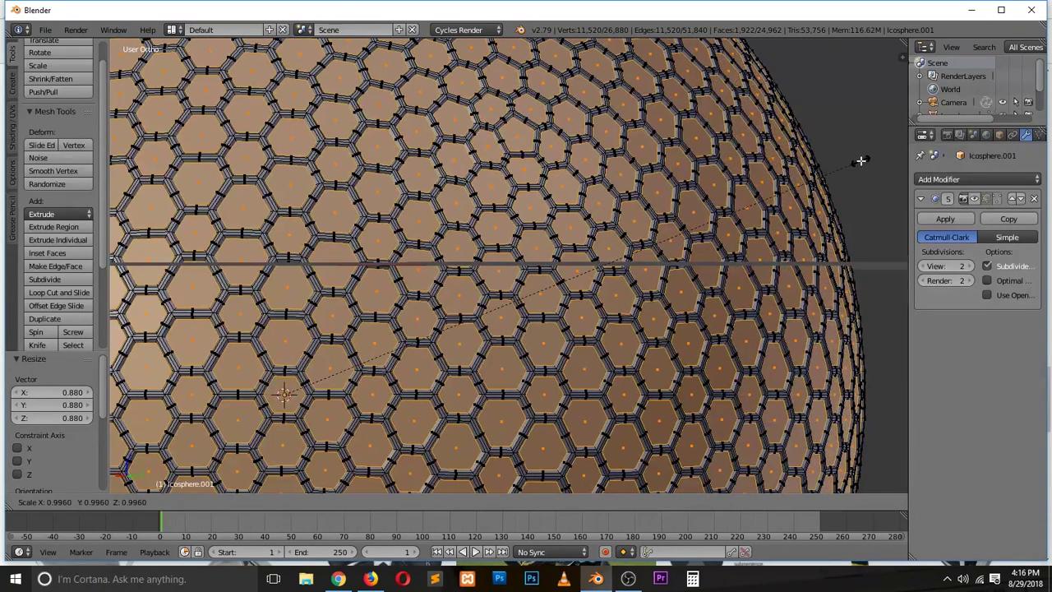
pyautogui.click(740, 215)
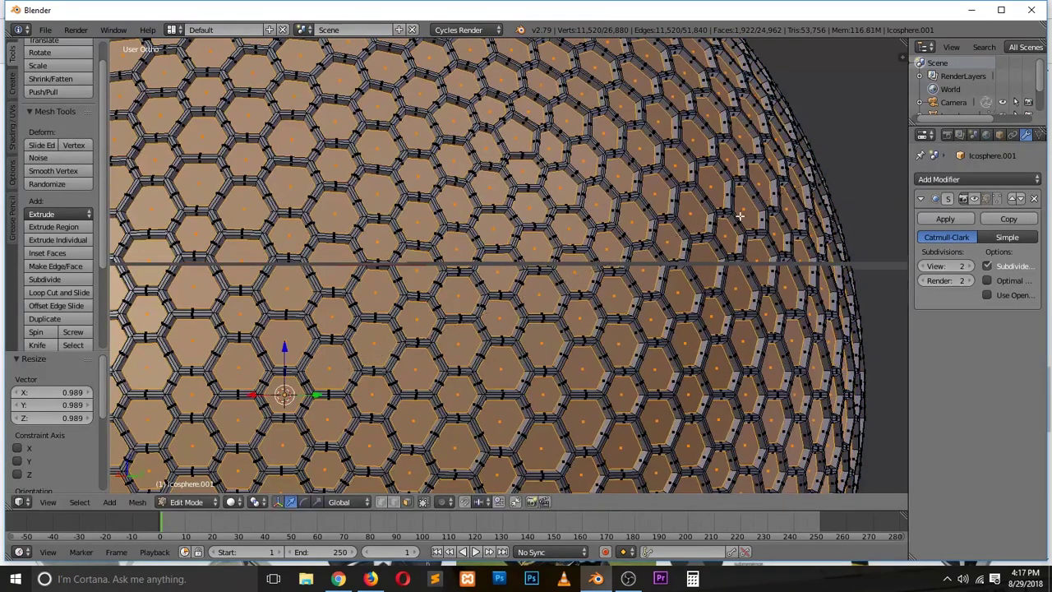
pyautogui.click(256, 502)
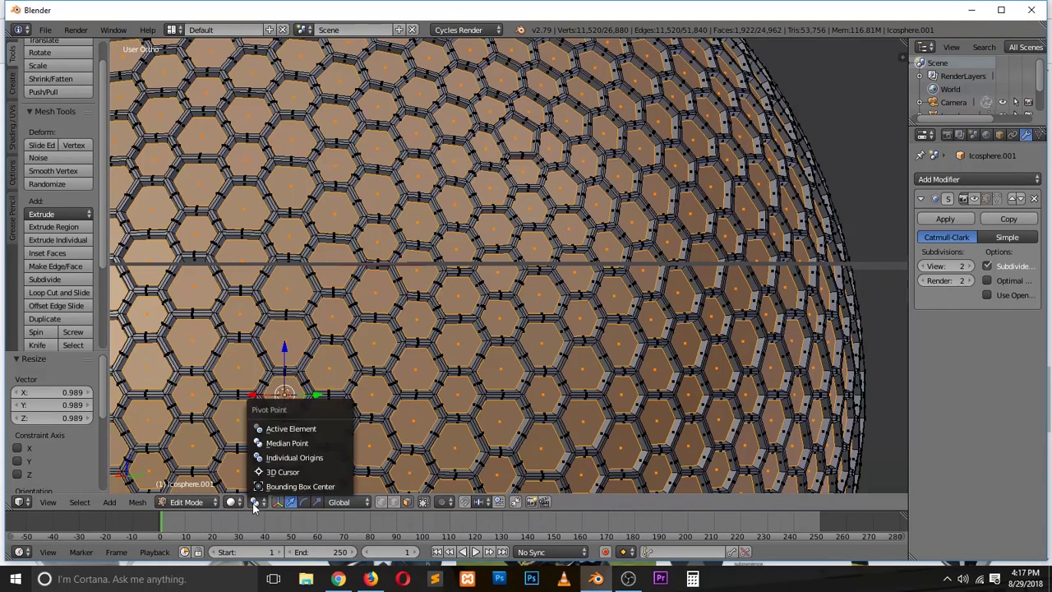
pyautogui.click(292, 457)
pyautogui.press('s')
pyautogui.press('Escape')
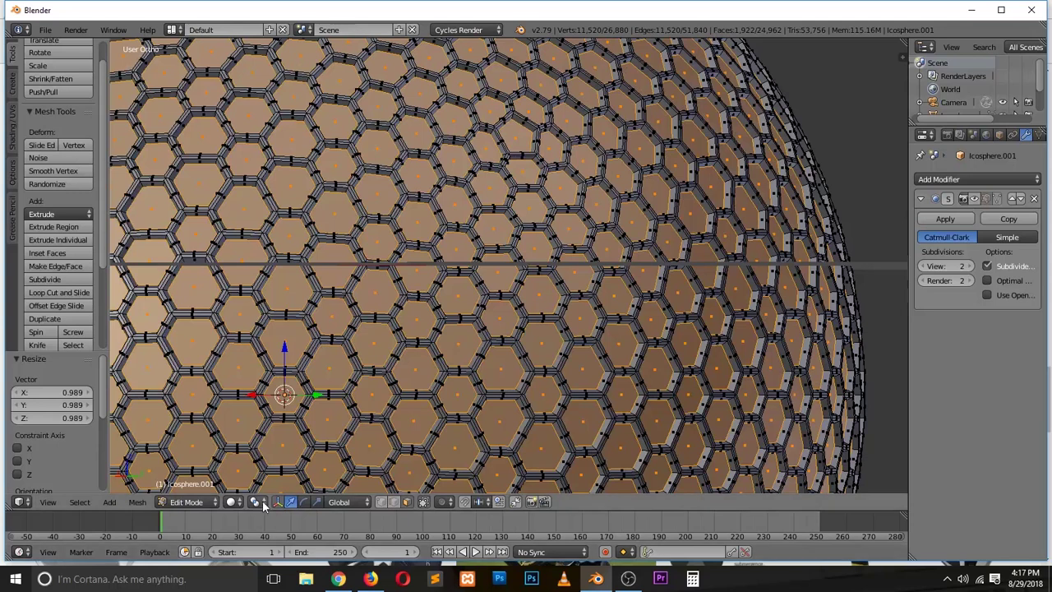
# Set the pivot point to Individual Origins and scale the sunken faces down slightly
pyautogui.click(256, 502)
pyautogui.click(294, 457)
pyautogui.press('s')
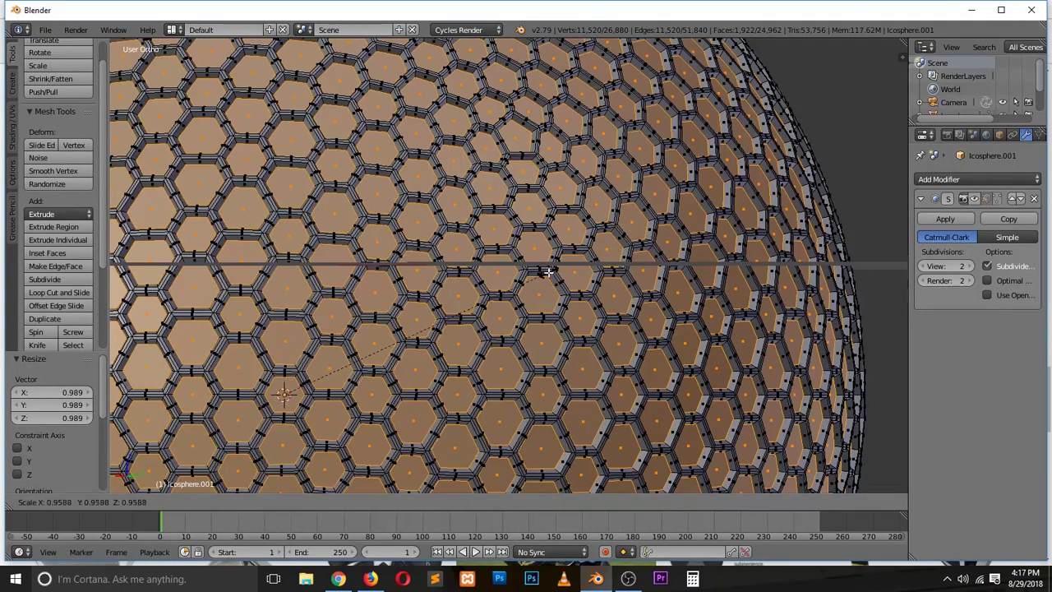
pyautogui.click(497, 295)
# Return to Object Mode, show the subdivision modifier in the viewport and inspect the dimples across the ball
pyautogui.press('Tab')
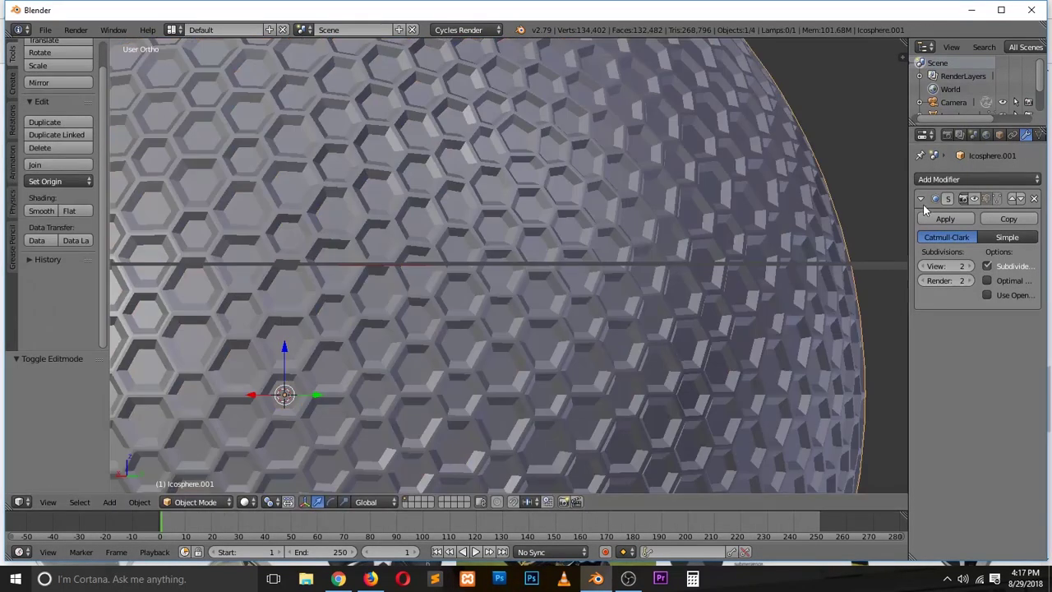
pyautogui.click(975, 199)
pyautogui.scroll(-7, 659, 270)
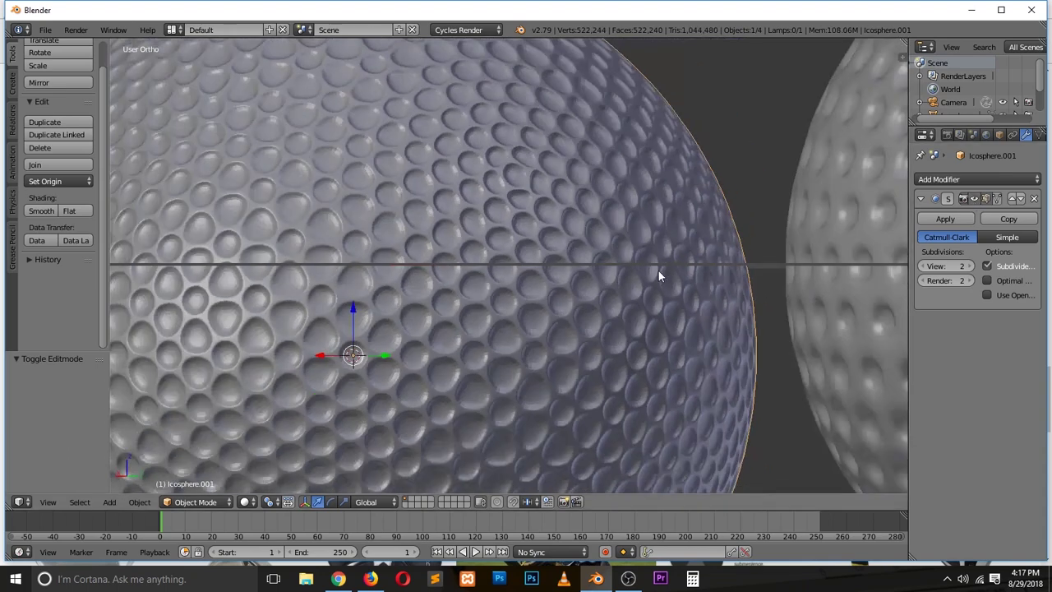
pyautogui.scroll(3, 664, 278)
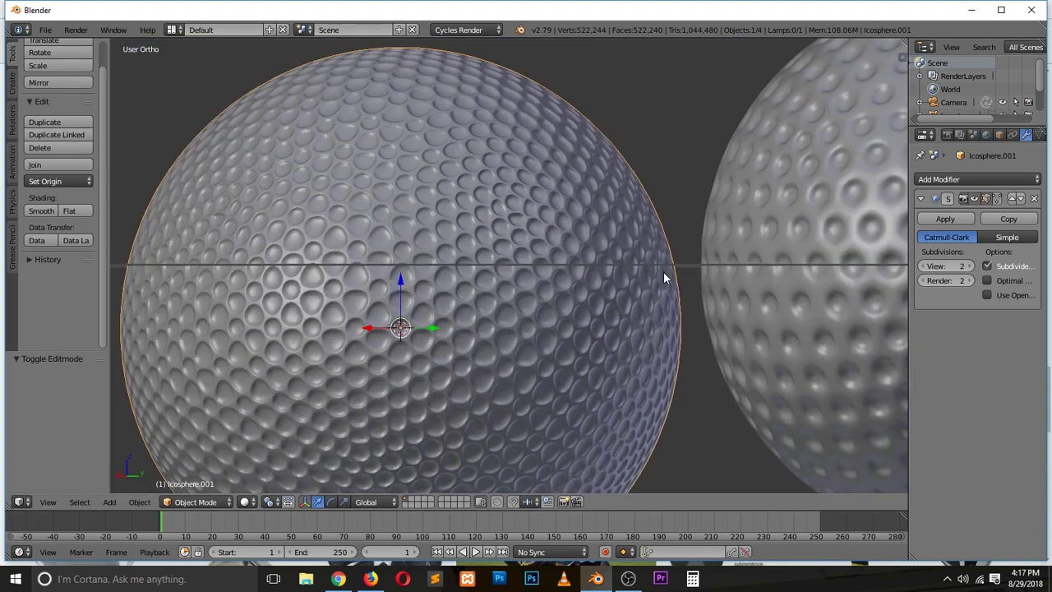
pyautogui.moveTo(665, 278); pyautogui.dragTo(749, 313, button='middle')
# Hide the subdivision, scale the dimple faces outward to about 1.008 with the Active Element pivot, and return to Object Mode
pyautogui.press('Tab')
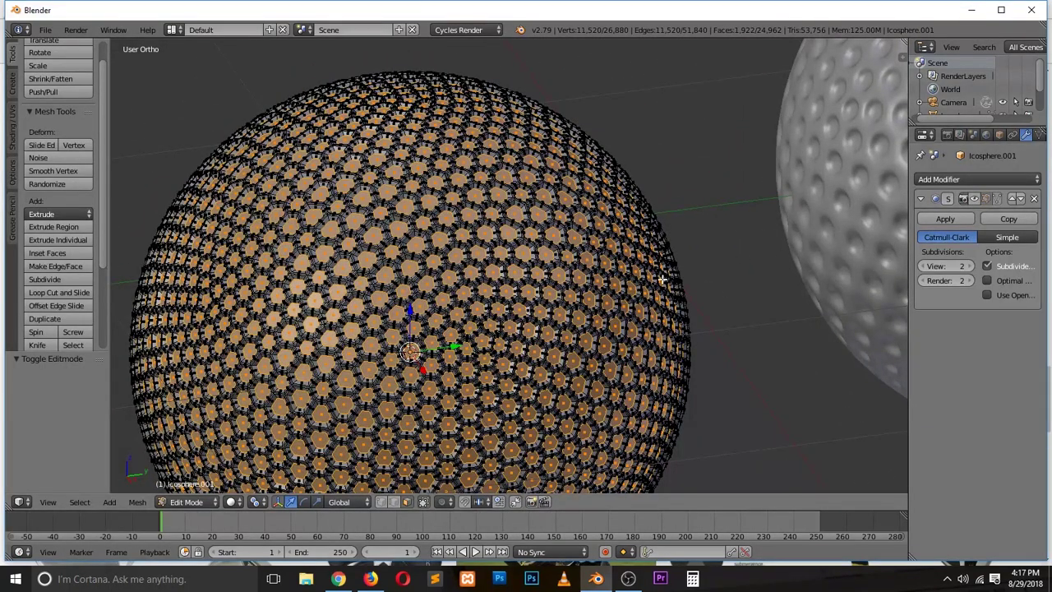
pyautogui.click(251, 502)
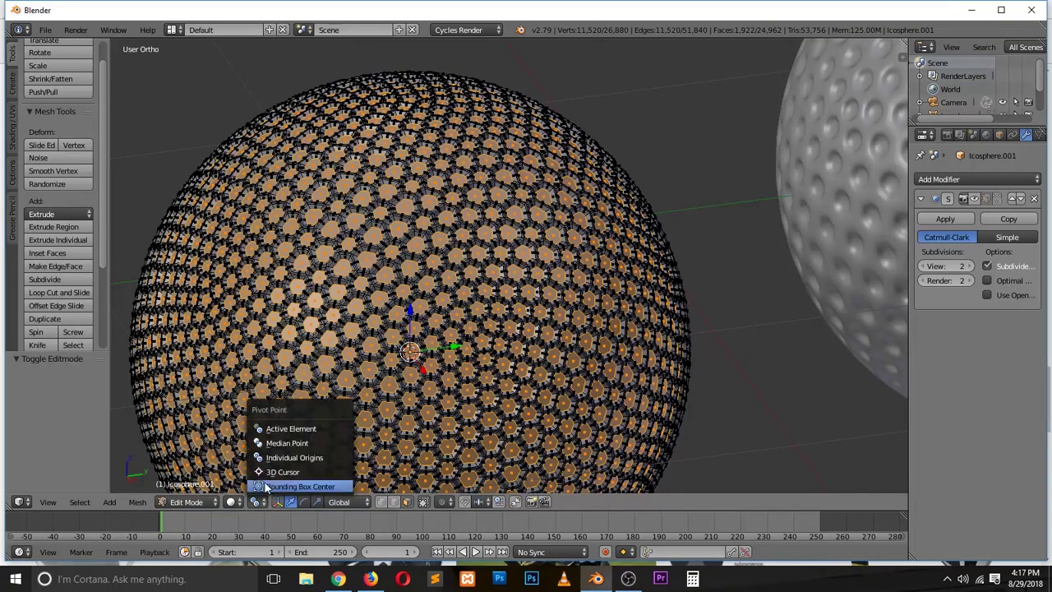
pyautogui.click(294, 431)
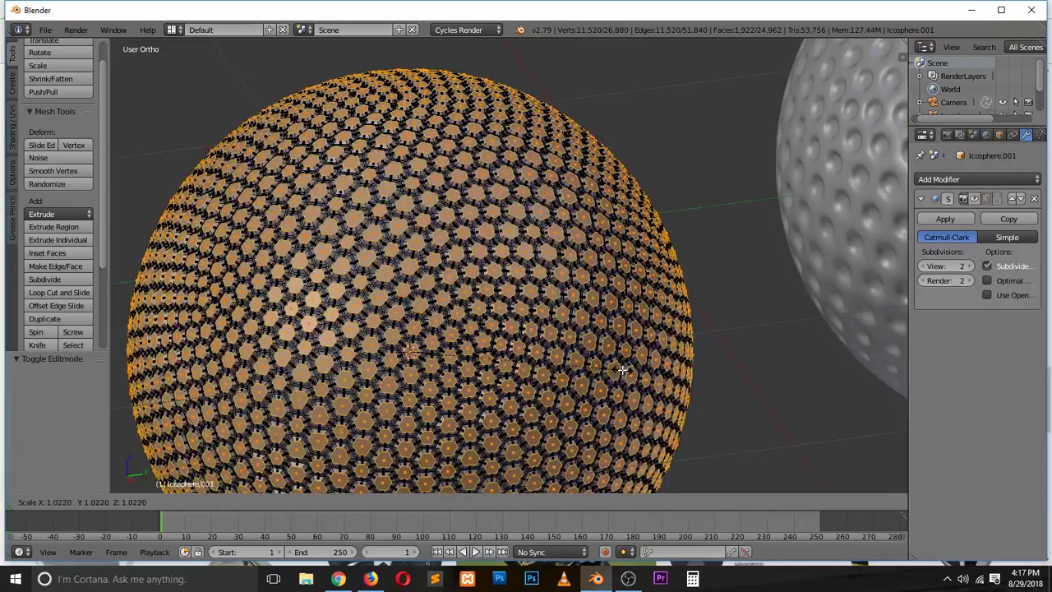
pyautogui.scroll(3, 612, 371)
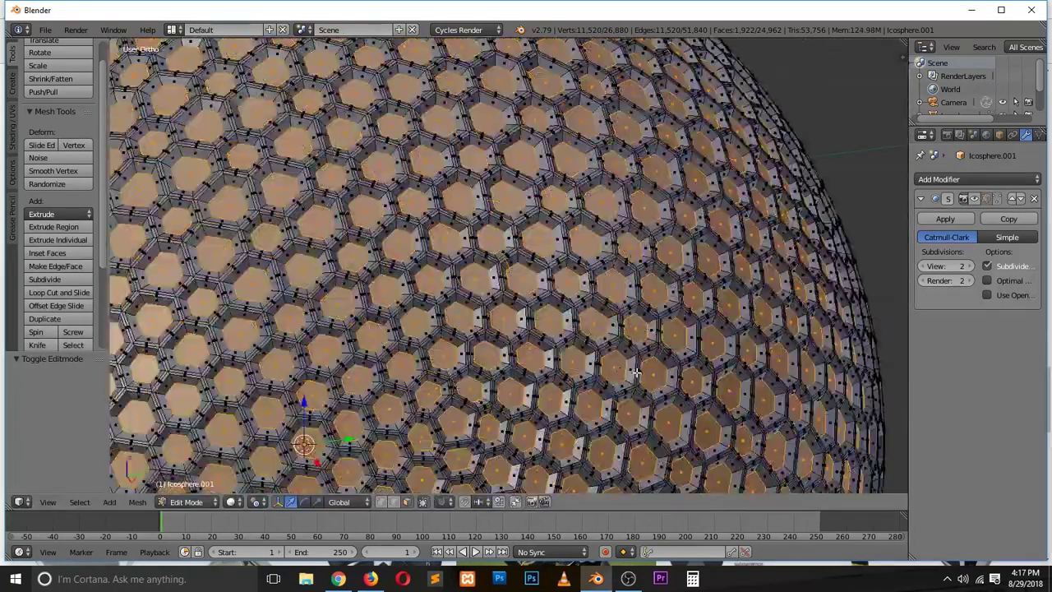
pyautogui.press('s')
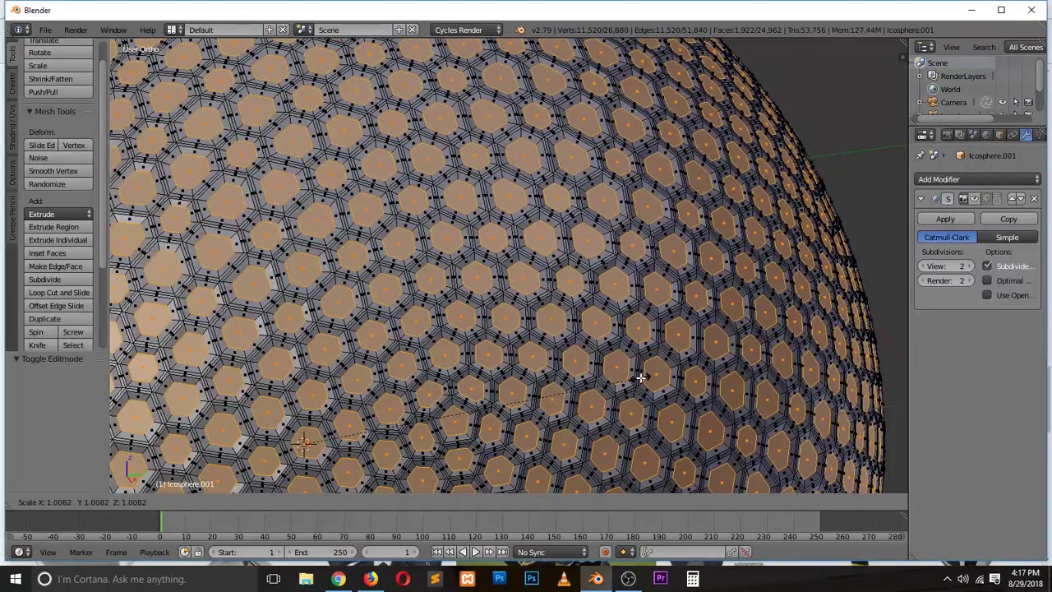
pyautogui.click(640, 377)
pyautogui.press('Tab')
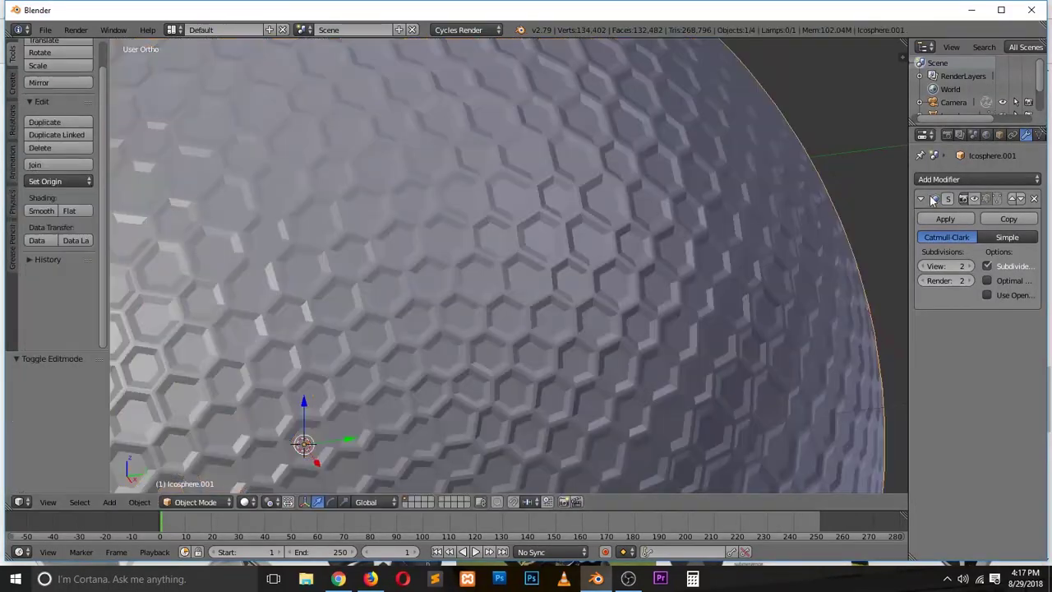
# Show the subdivision modifier in the viewport and inspect the dimples across the ball
pyautogui.click(975, 200)
pyautogui.scroll(-4, 728, 252)
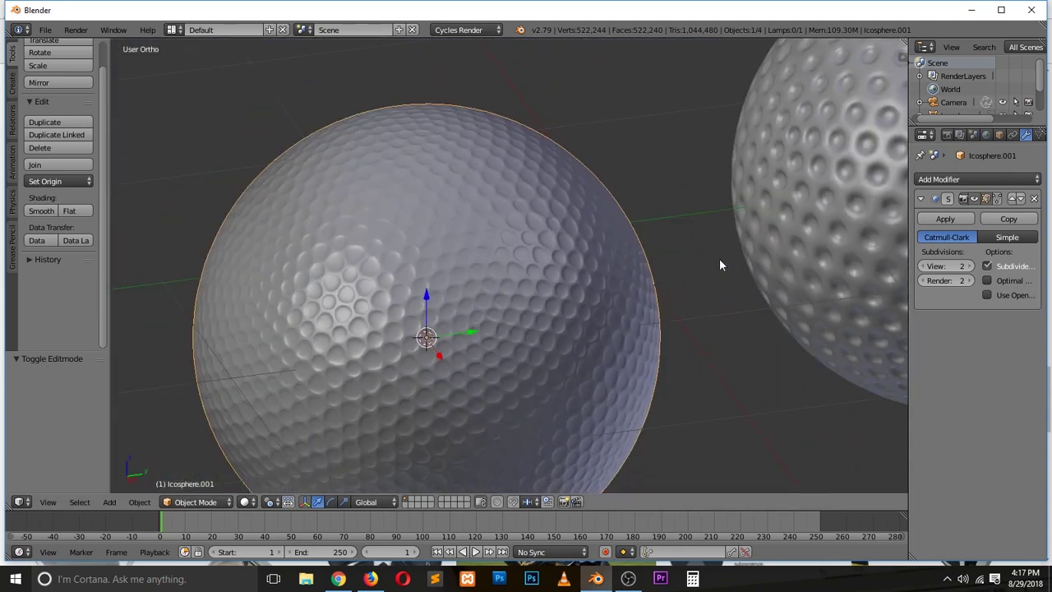
pyautogui.moveTo(698, 309); pyautogui.dragTo(617, 258, button='middle')
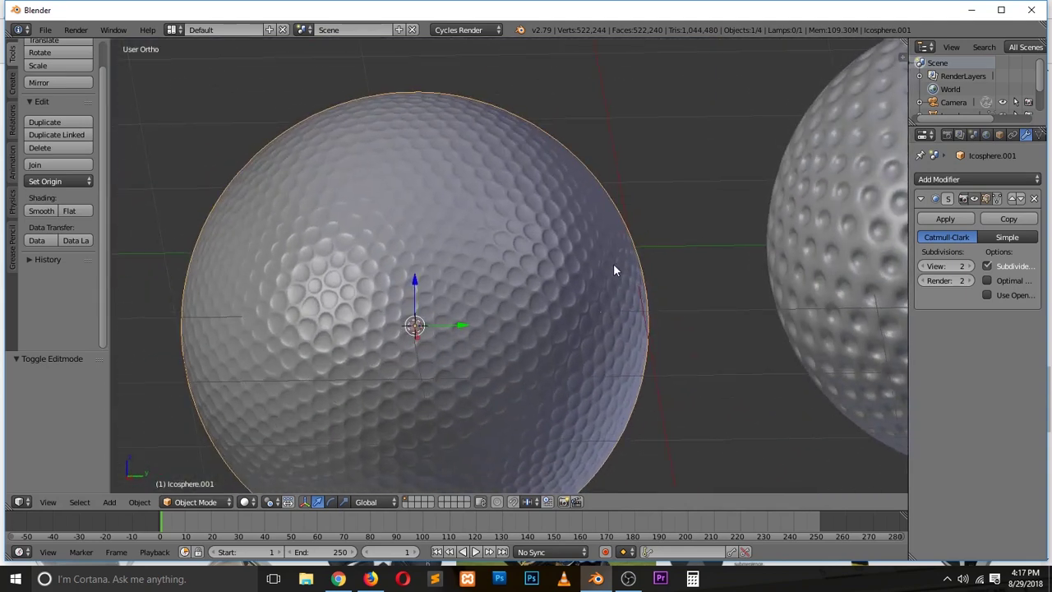
# Return to Edit Mode, hide the subdivision, and undo the recent dimple edits back to the larger faces with thin borders
pyautogui.scroll(3, 615, 270)
pyautogui.press('Tab')
pyautogui.scroll(2, 582, 266)
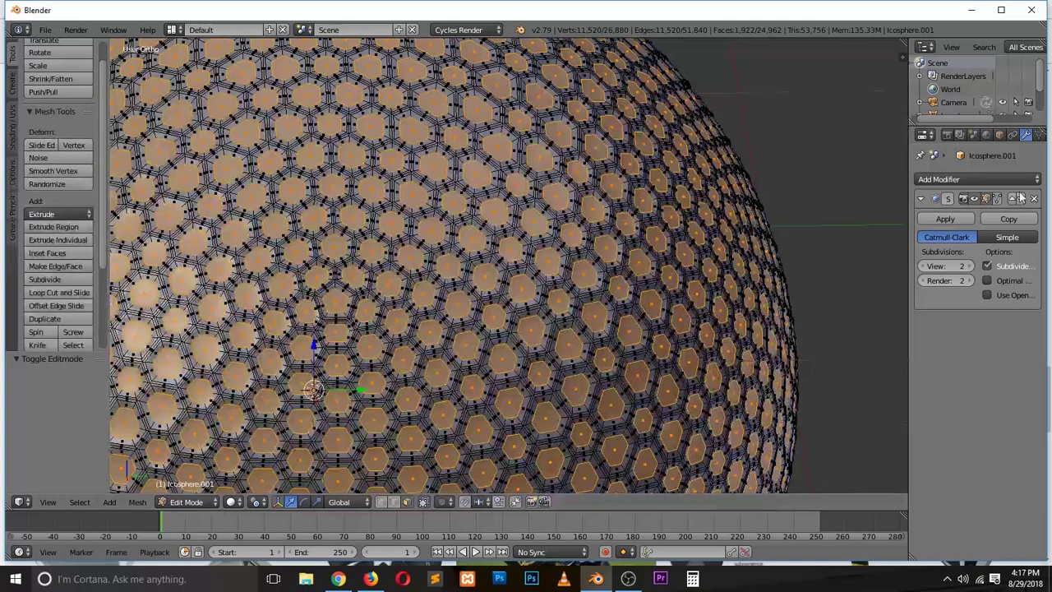
pyautogui.scroll(4, 465, 287)
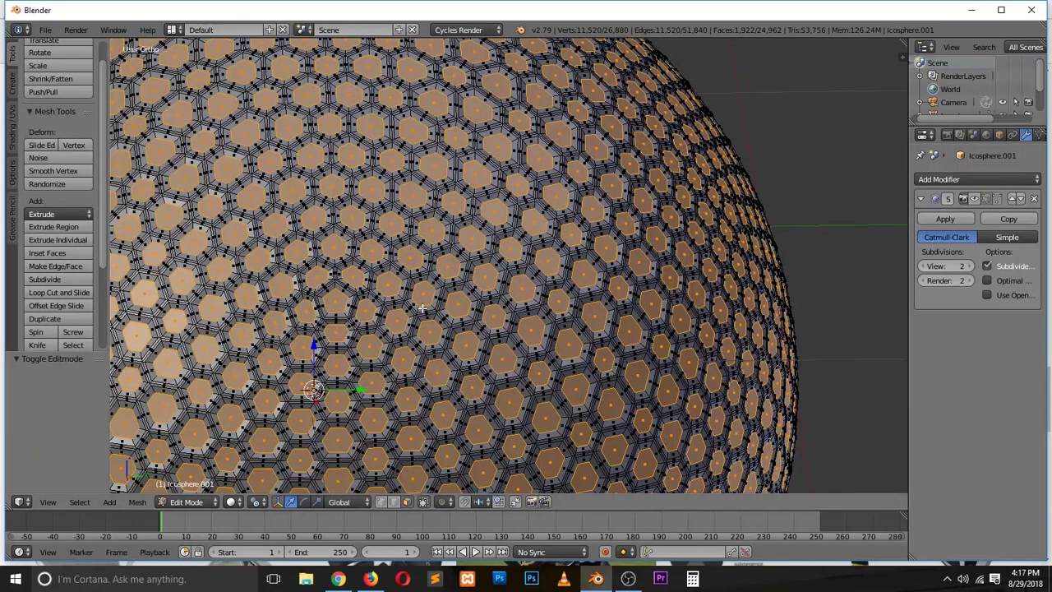
pyautogui.scroll(1, 466, 287)
pyautogui.moveTo(419, 267); pyautogui.dragTo(409, 254, button='middle')
pyautogui.hotkey('ctrl', 'z')
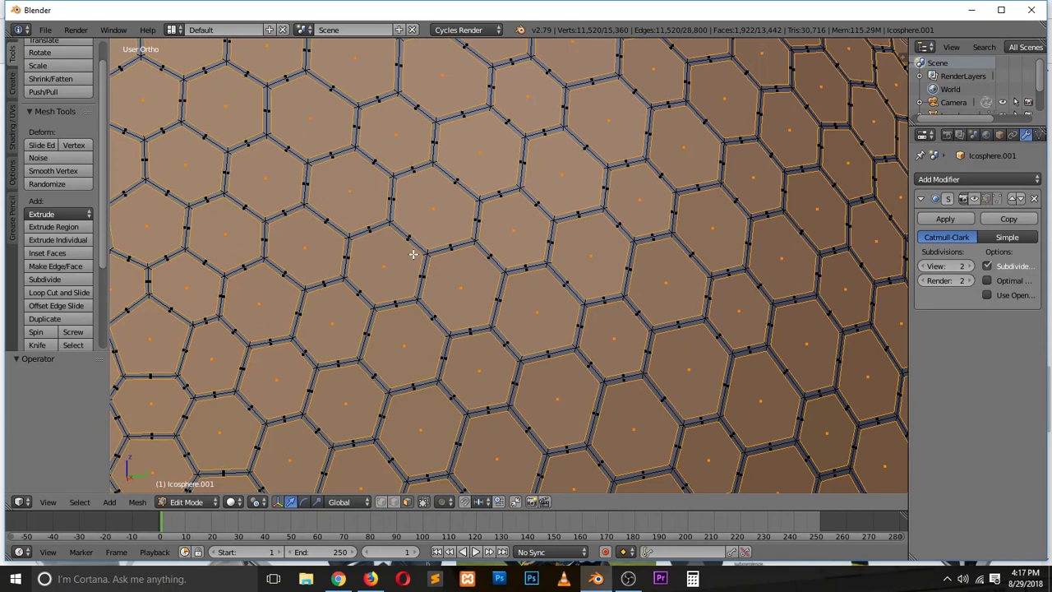
# Scale the selected hexagonal faces inward to about 0.989 and return to Object Mode
pyautogui.press('s')
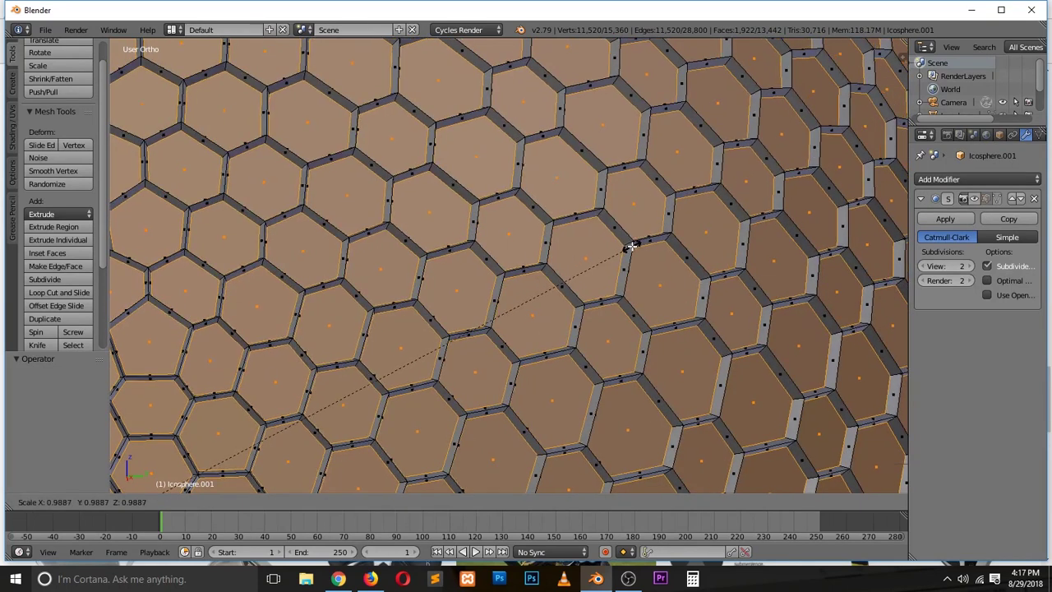
pyautogui.click(638, 247)
pyautogui.press('Tab')
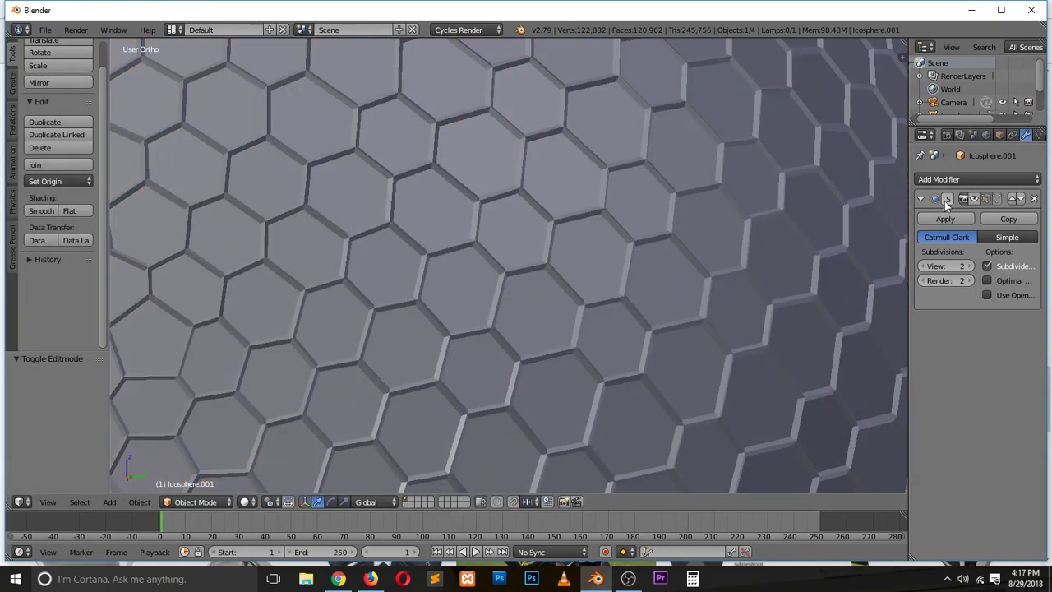
# Show the subdivision modifier in the viewport again and apply smooth shading to the ball
pyautogui.click(974, 199)
pyautogui.scroll(-8, 760, 242)
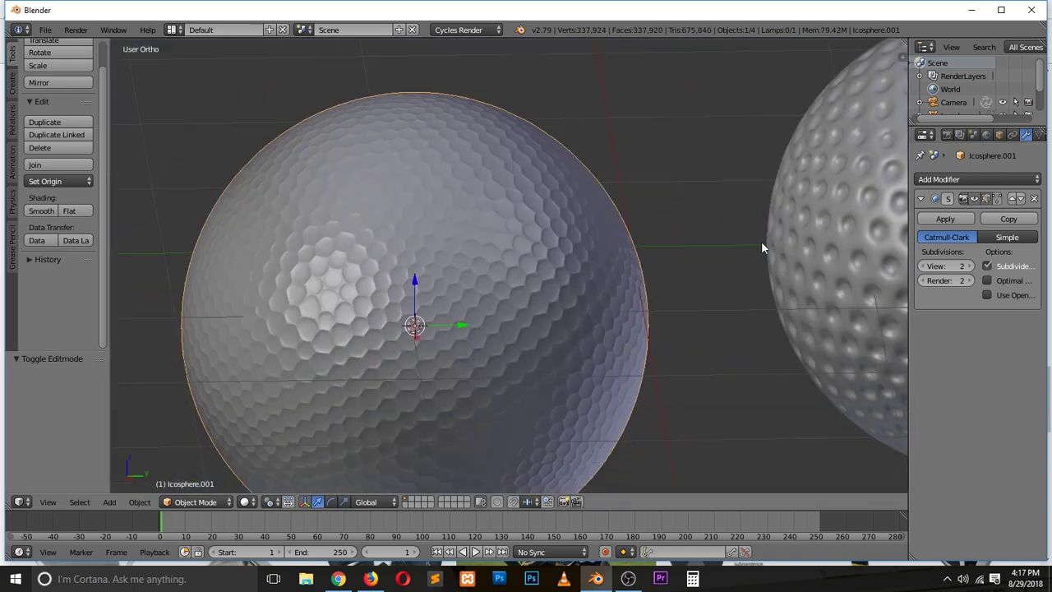
pyautogui.scroll(3, 591, 341)
pyautogui.scroll(-3, 591, 340)
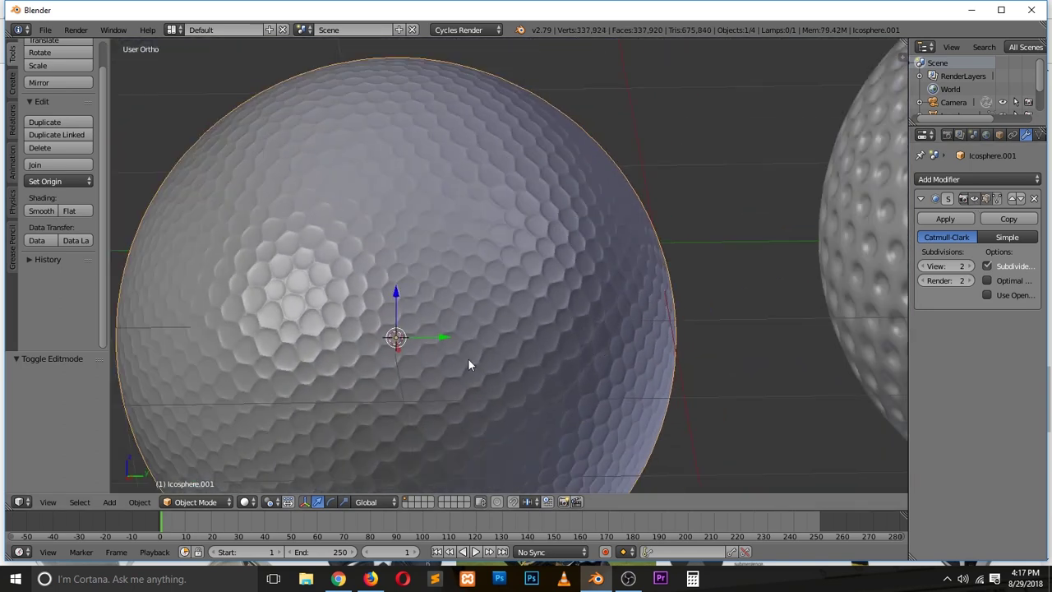
pyautogui.click(41, 212)
pyautogui.scroll(-2, 424, 316)
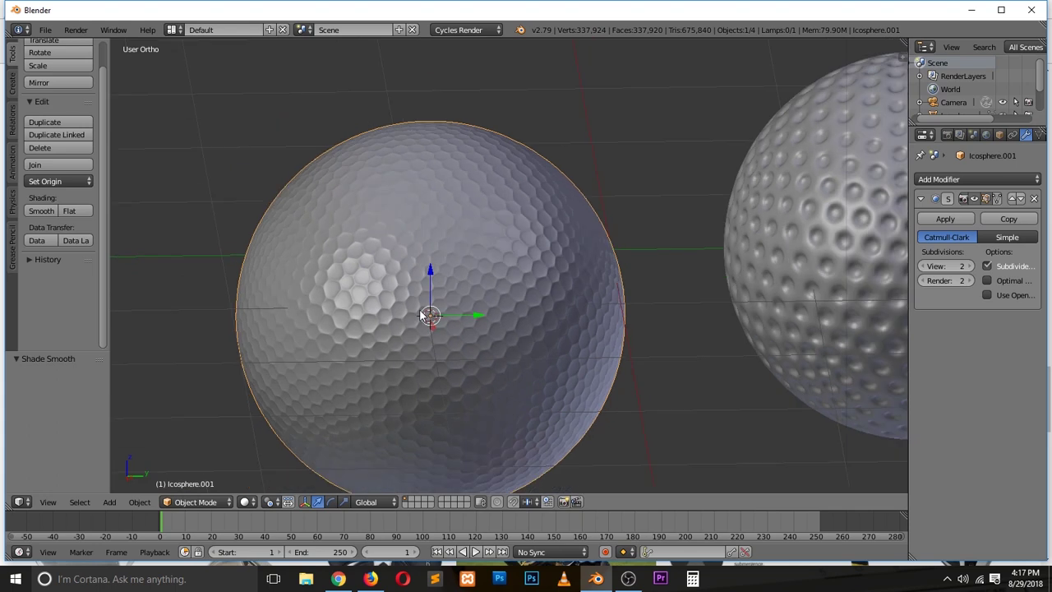
# Select both golf balls, frame them together, and set the pivot point midway between them to compare their dimples
pyautogui.press('KP_1')
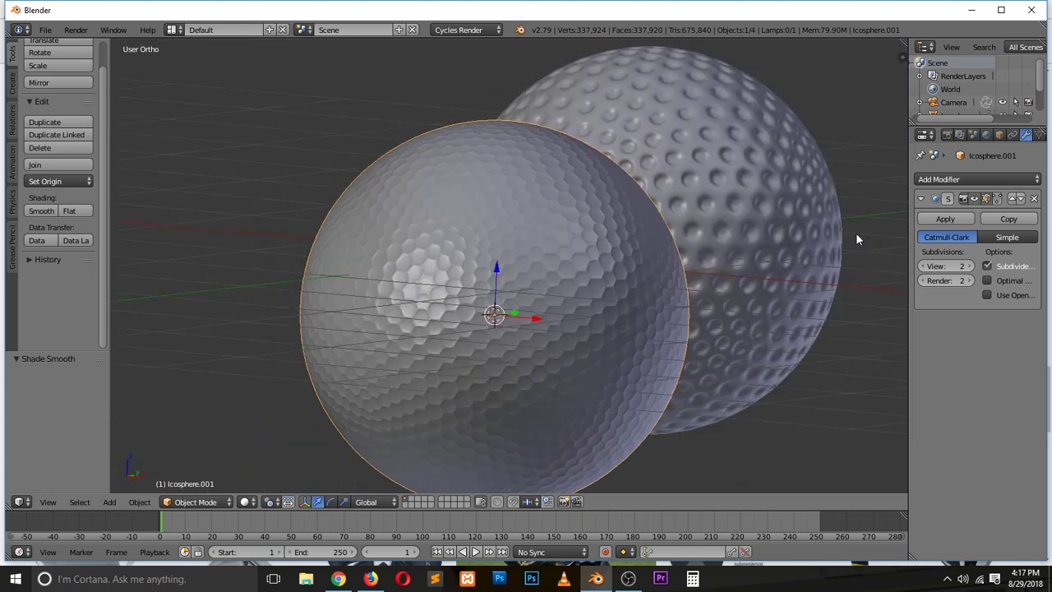
pyautogui.press('a')
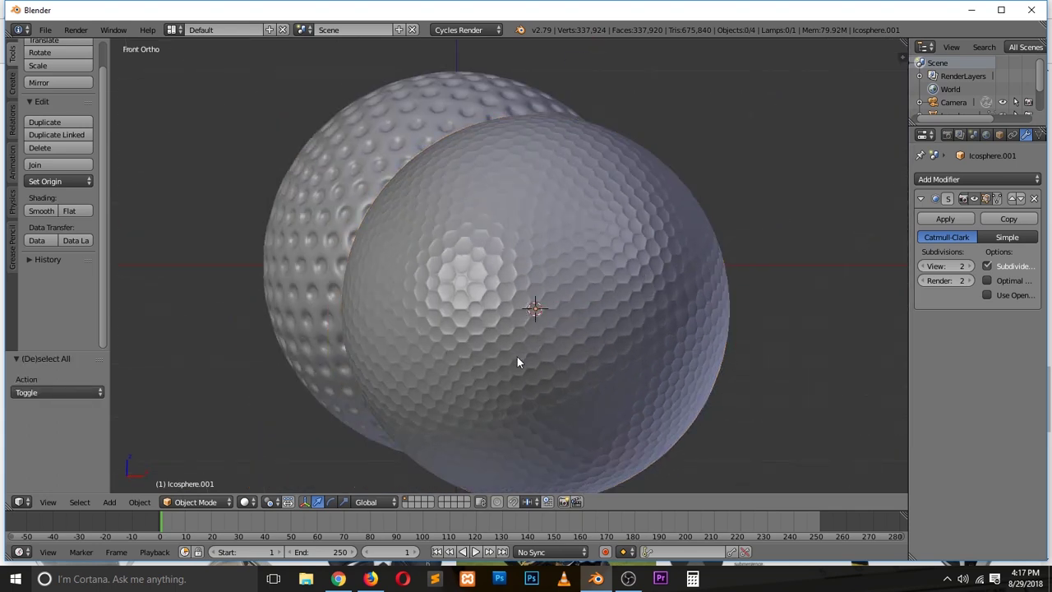
pyautogui.moveTo(611, 284); pyautogui.dragTo(497, 320, button='middle')
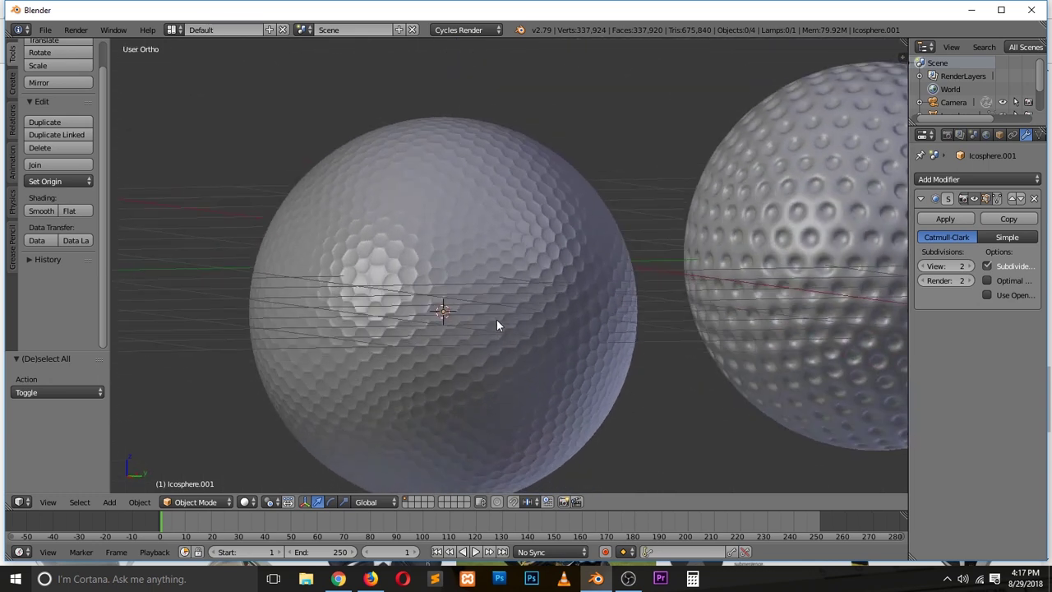
pyautogui.rightClick(719, 270)
pyautogui.scroll(-2, 719, 269)
pyautogui.moveTo(719, 270); pyautogui.dragTo(662, 247, button='middle')
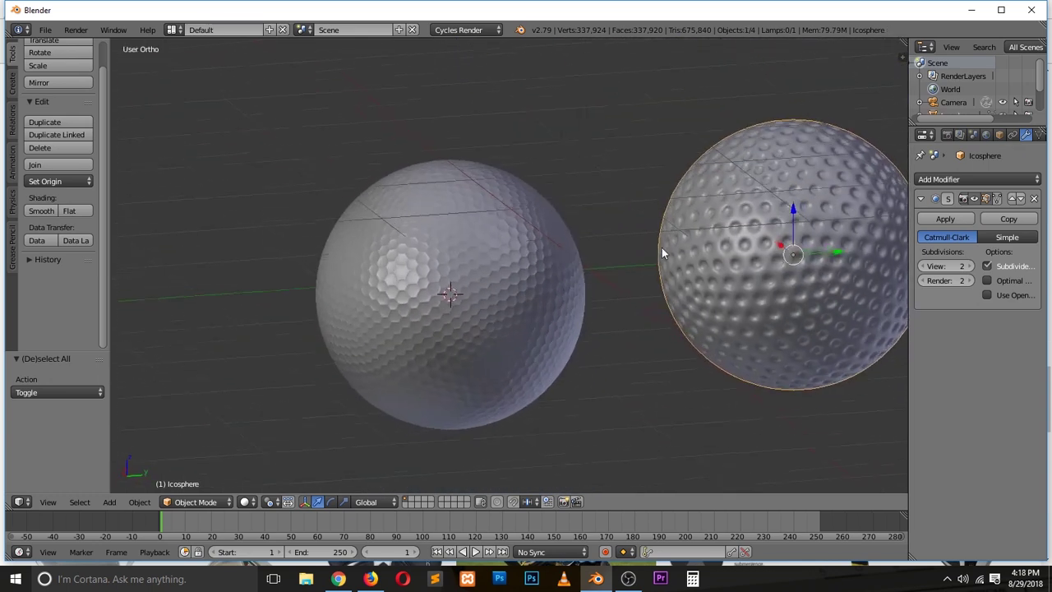
pyautogui.keyDown('shift'); pyautogui.rightClick(494, 305); pyautogui.keyUp('shift')
pyautogui.press('KP_Decimal')
pyautogui.scroll(3, 744, 219)
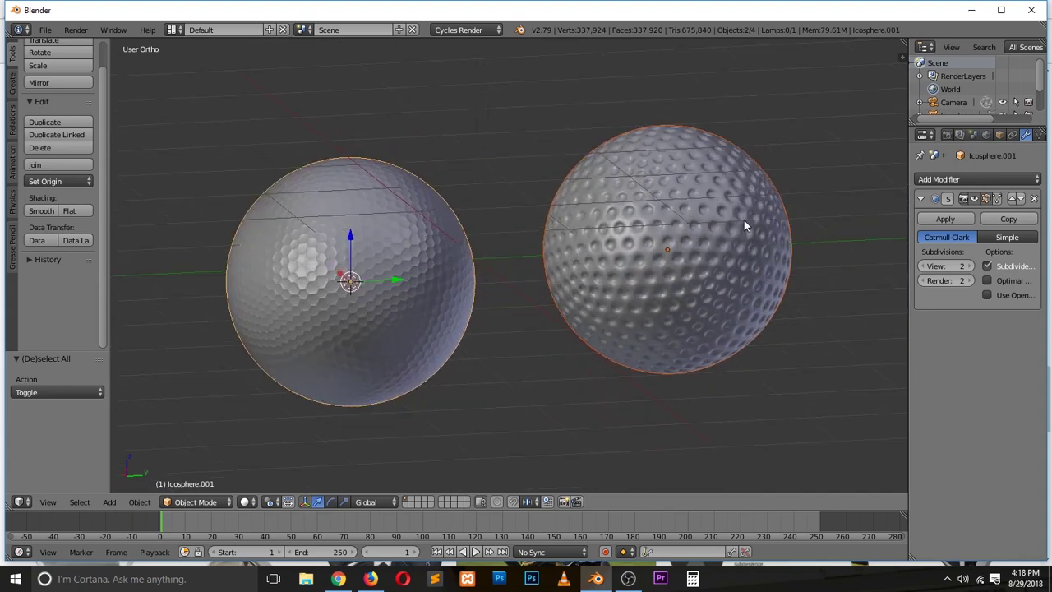
pyautogui.hotkey('ctrl', ',')
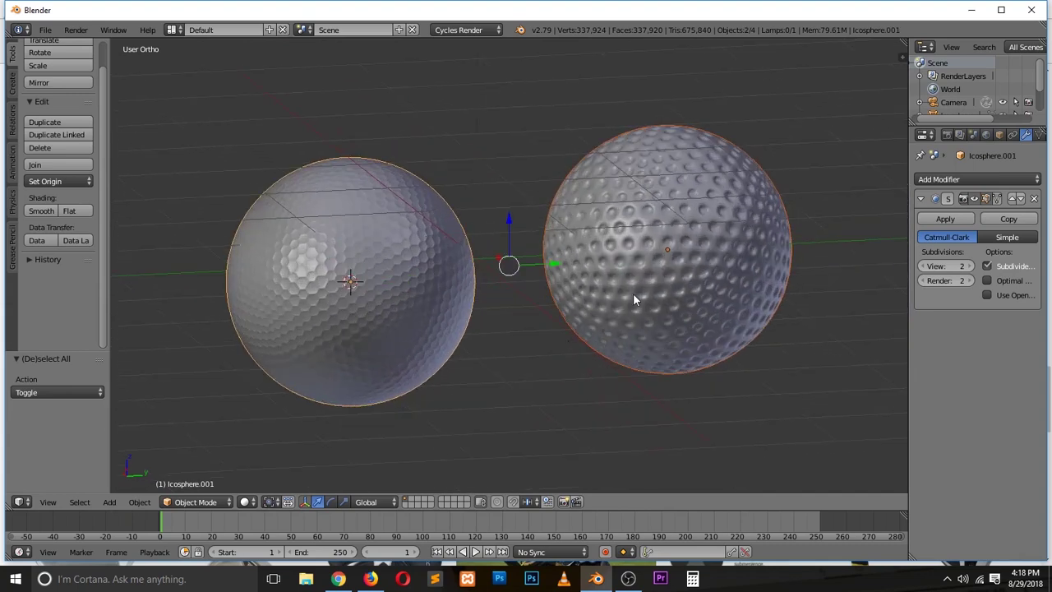
pyautogui.moveTo(764, 226); pyautogui.dragTo(321, 288, button='middle')
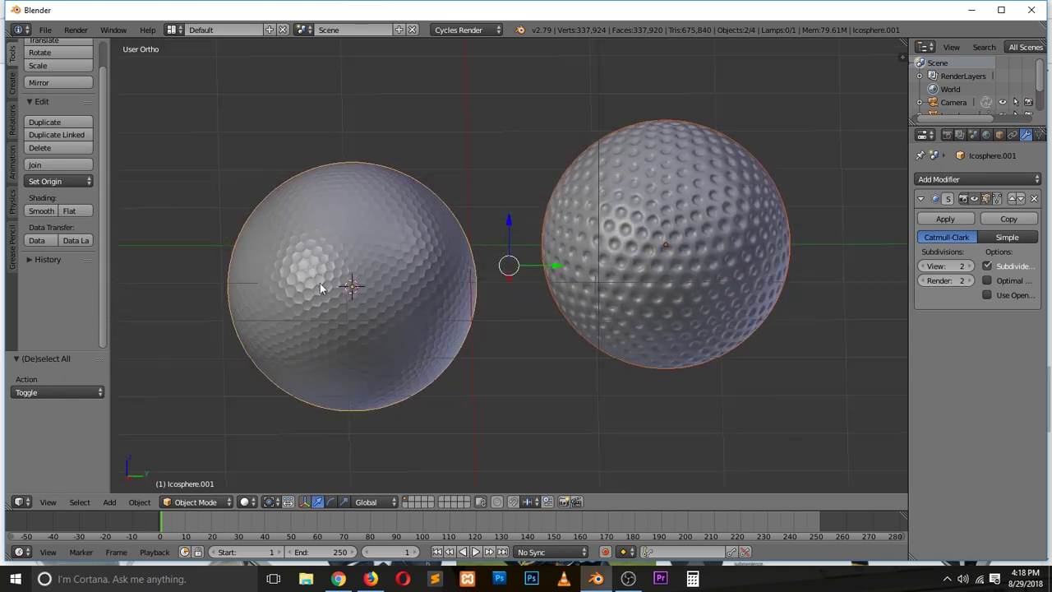